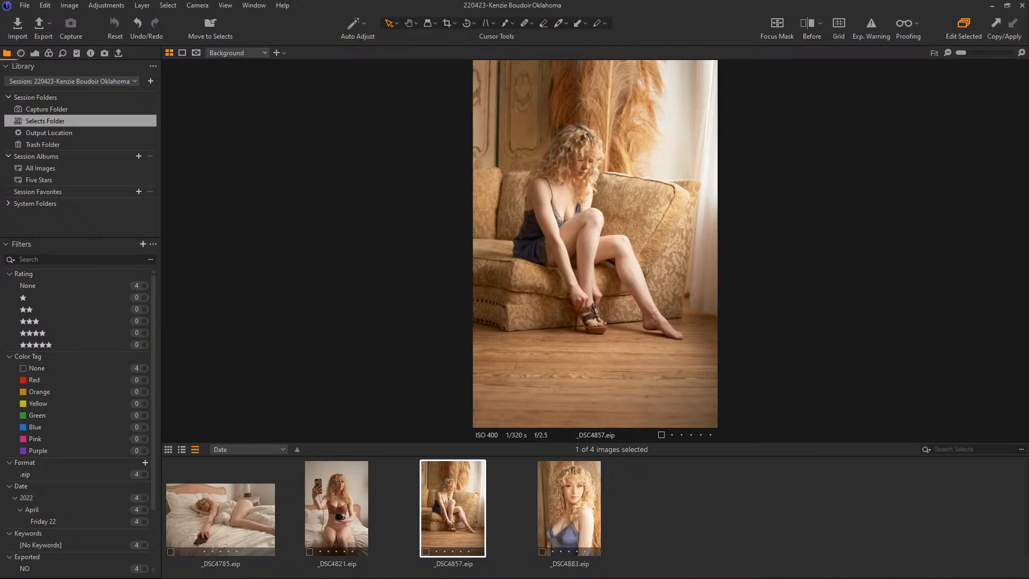
Step: Bring the browser window with the photographer's Twitter profile into view, look through its posts, and put the browser away
drag(1028, 33, 439, 36)
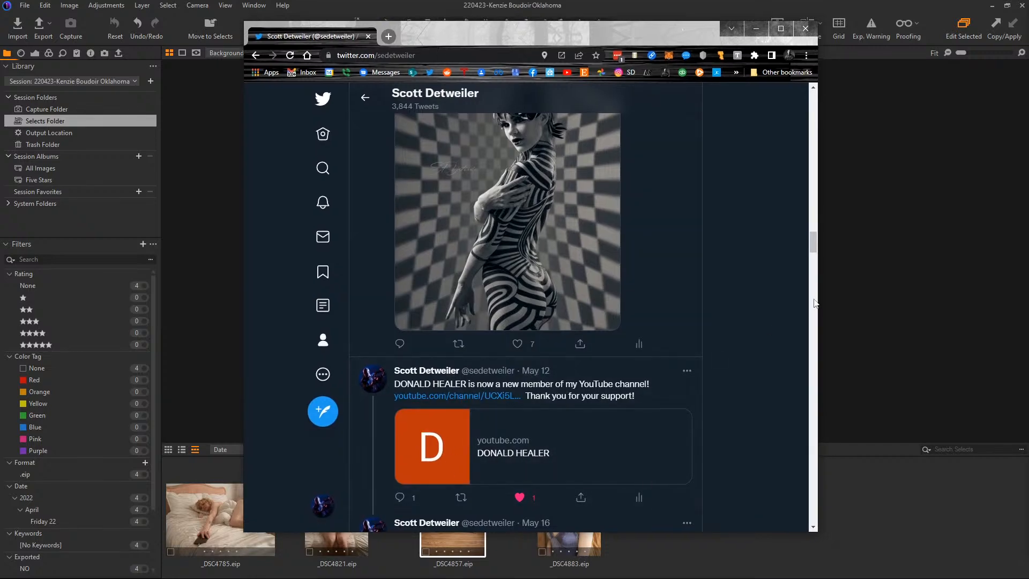
drag(812, 245, 815, 105)
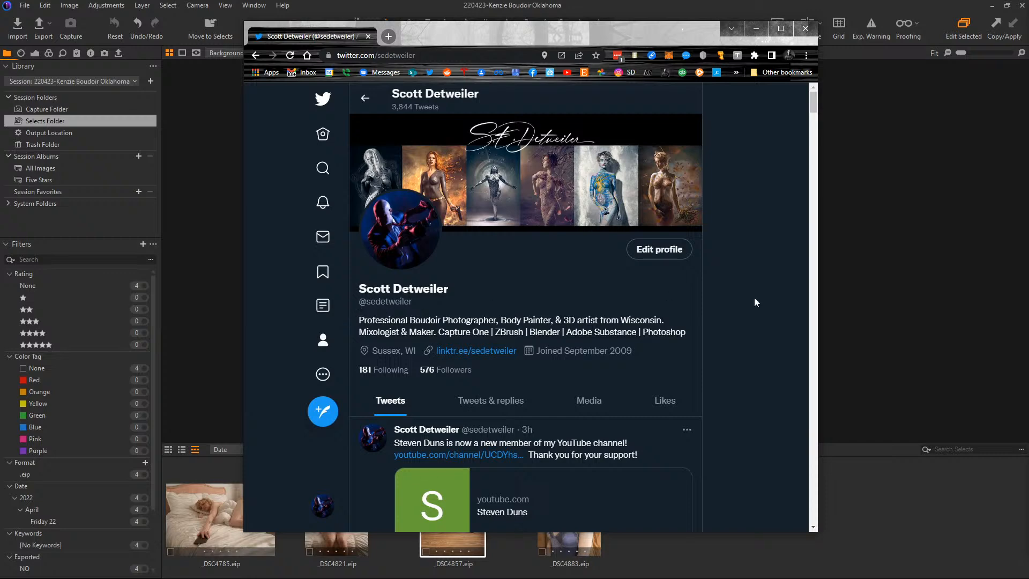
scroll(754, 297, down, 3)
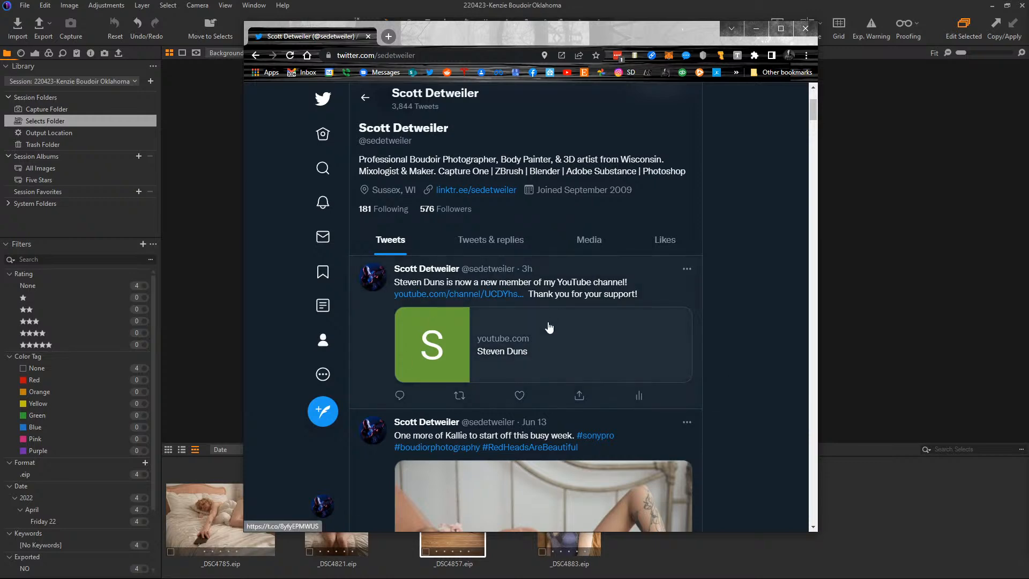
scroll(760, 292, down, 4)
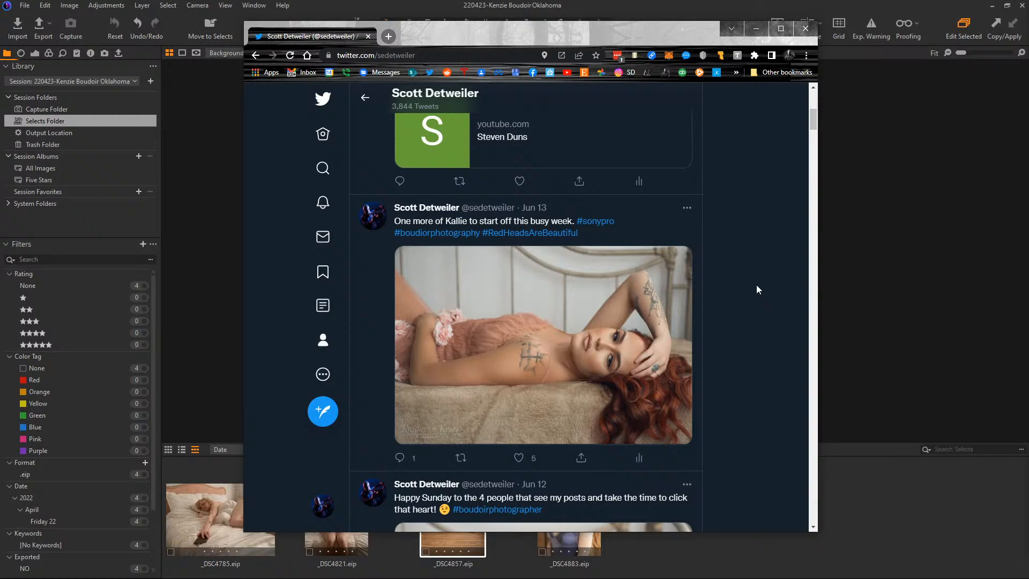
scroll(756, 289, down, 5)
scroll(757, 286, down, 1)
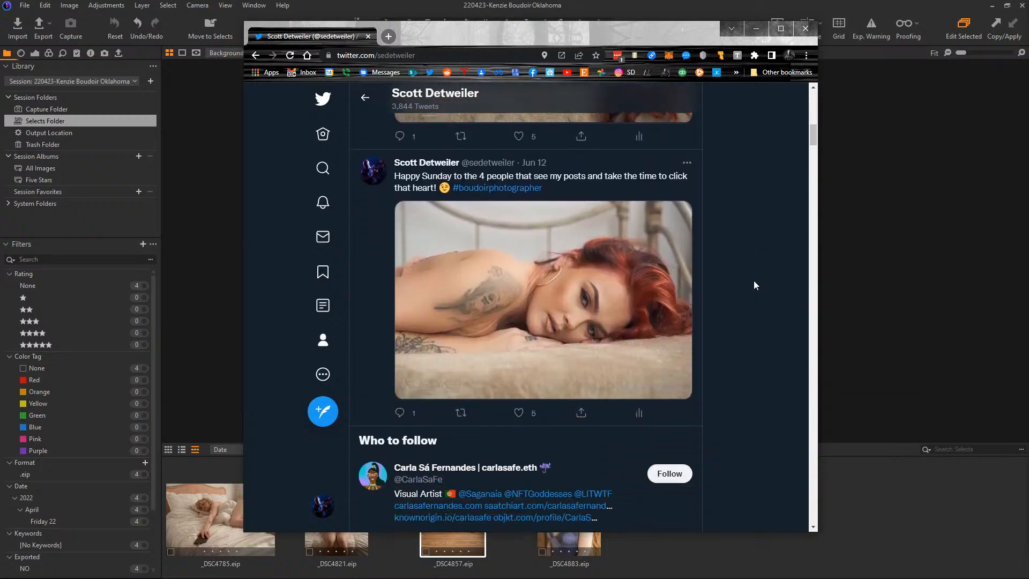
scroll(753, 281, down, 2)
scroll(753, 281, up, 12)
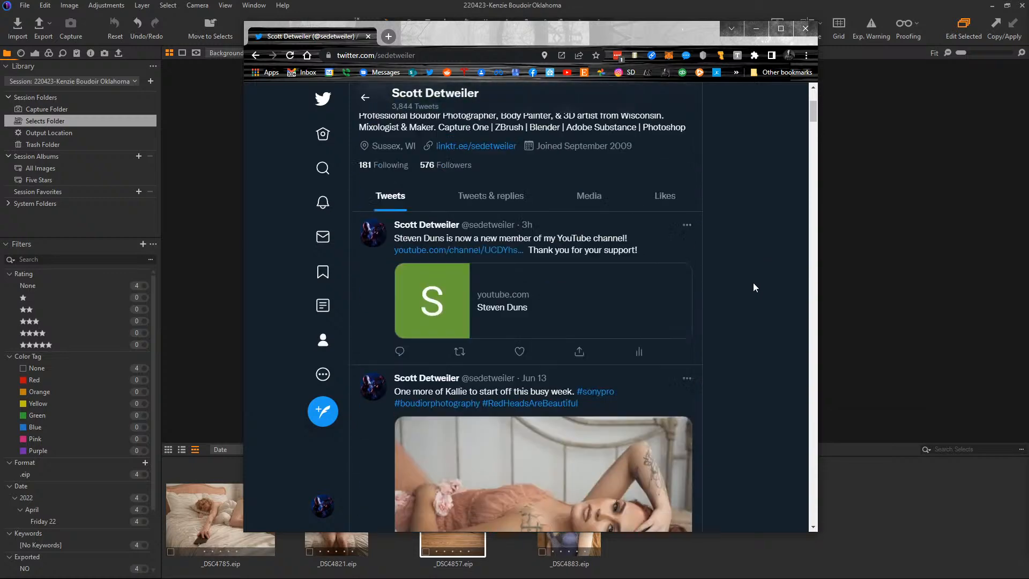
scroll(753, 284, up, 3)
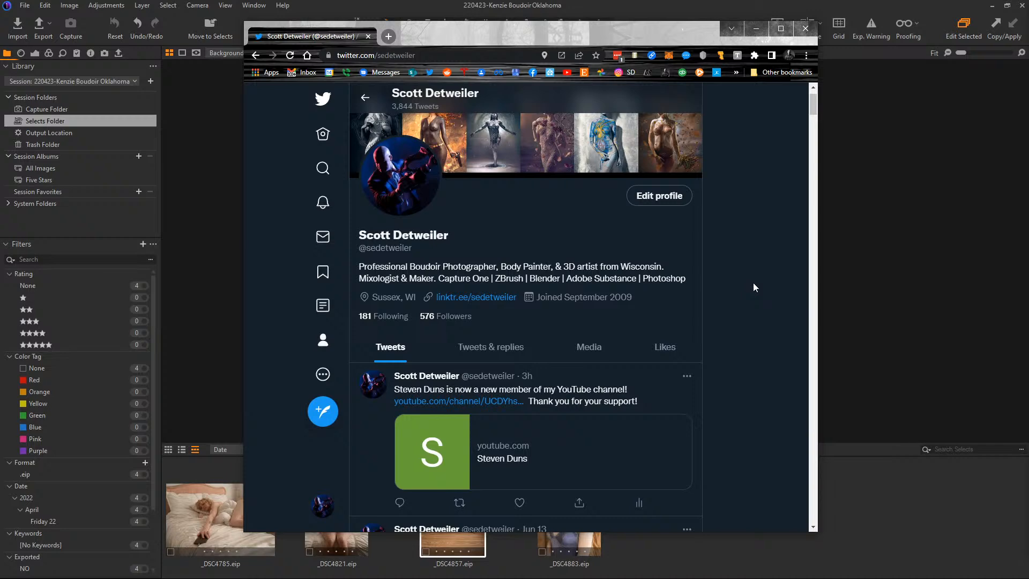
scroll(753, 287, down, 5)
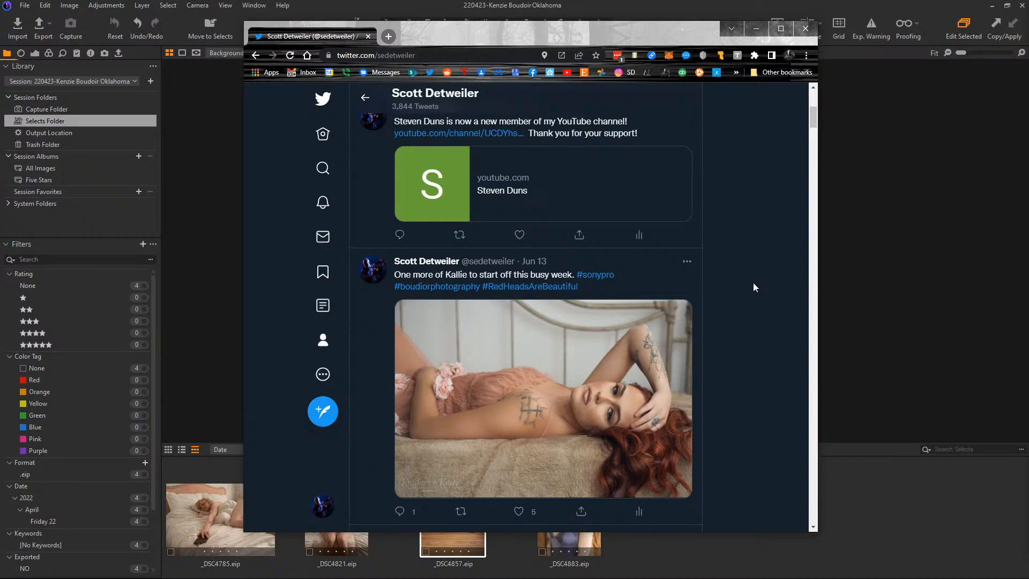
click(759, 29)
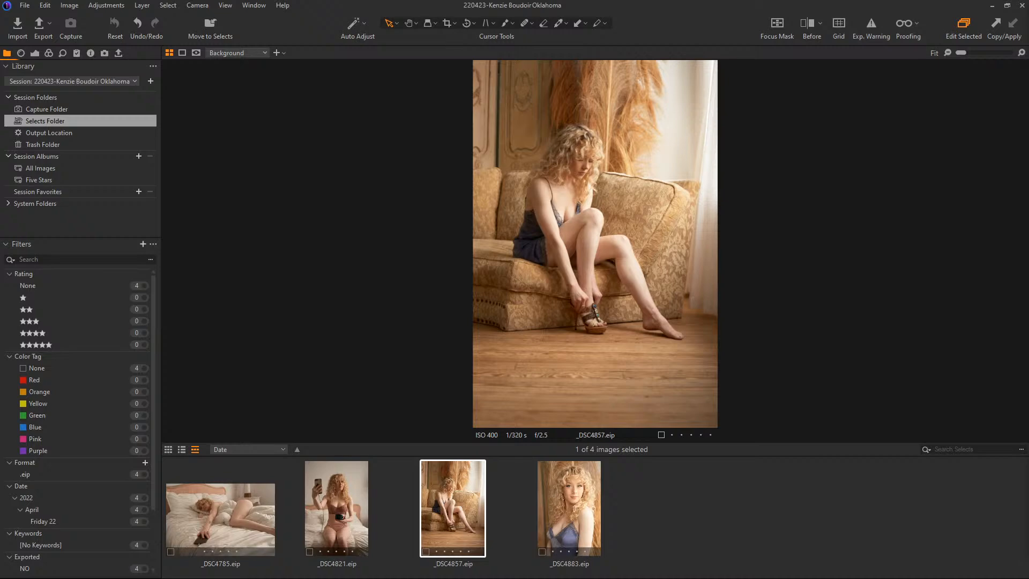
Step: Switch to the IPC-Districts 2022 folder window, view Damnation.jpg full size, and close the picture
drag(1028, 273, 482, 148)
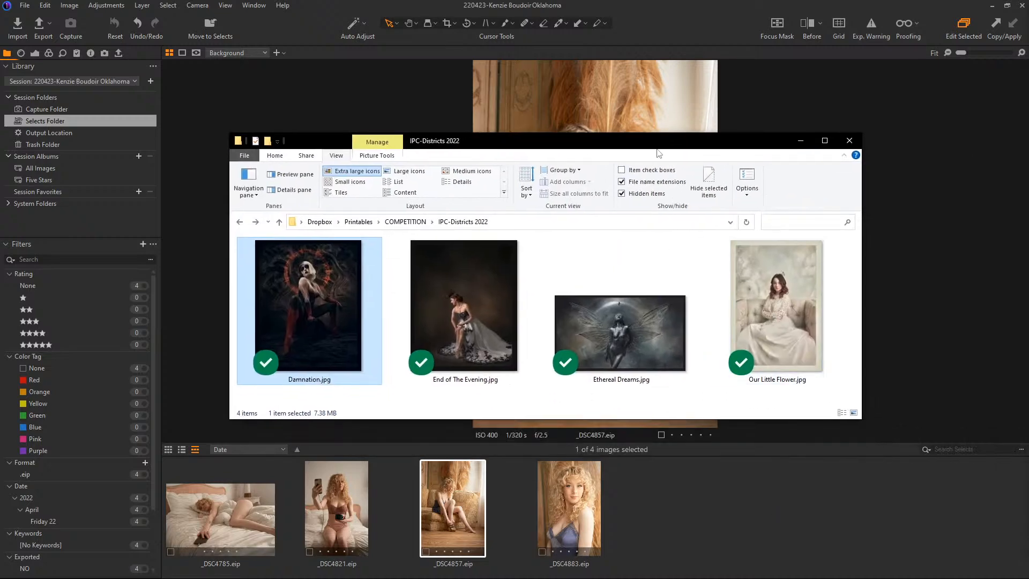
drag(657, 146, 664, 182)
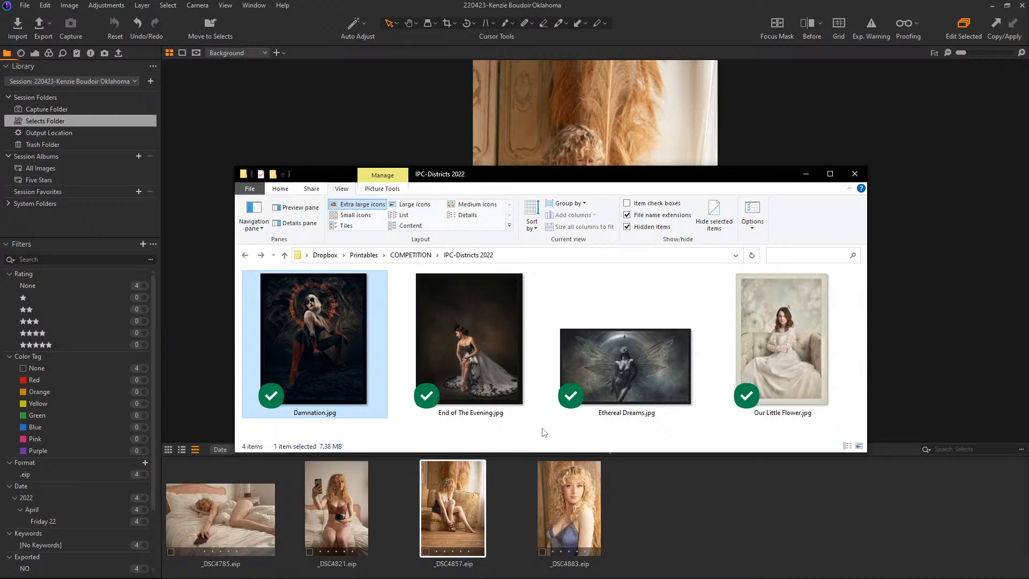
double_click(320, 327)
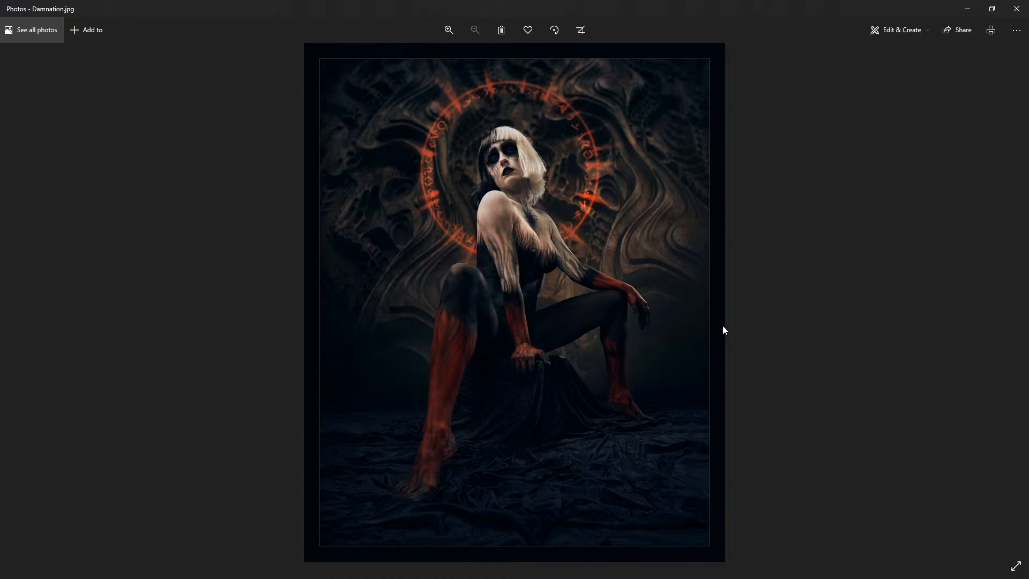
click(1016, 9)
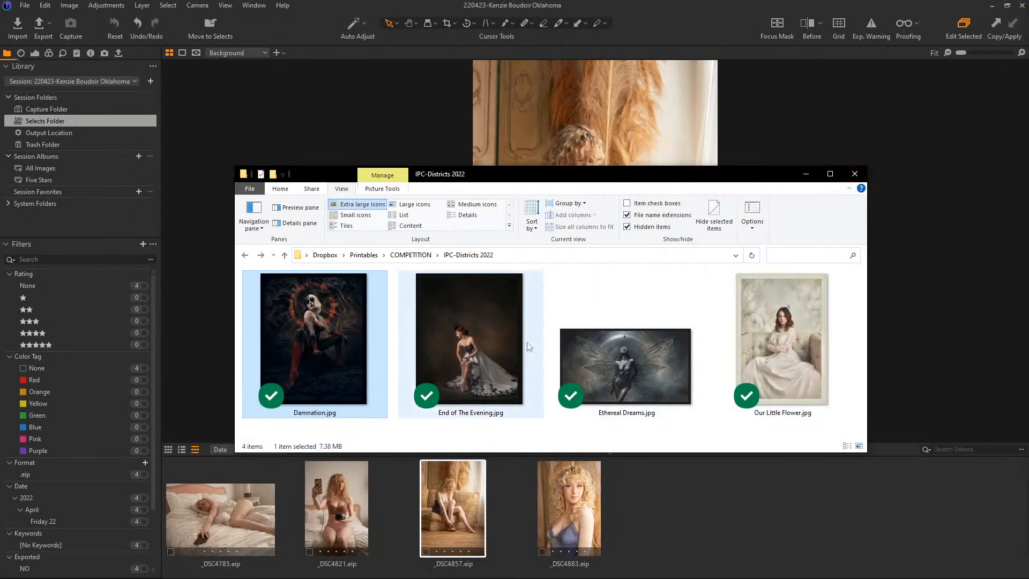
Step: View End of The Evening.jpg and Our Little Flower.jpg, select Ethereal Dreams.jpg between them, and close the IPC-Districts 2022 folder
double_click(456, 304)
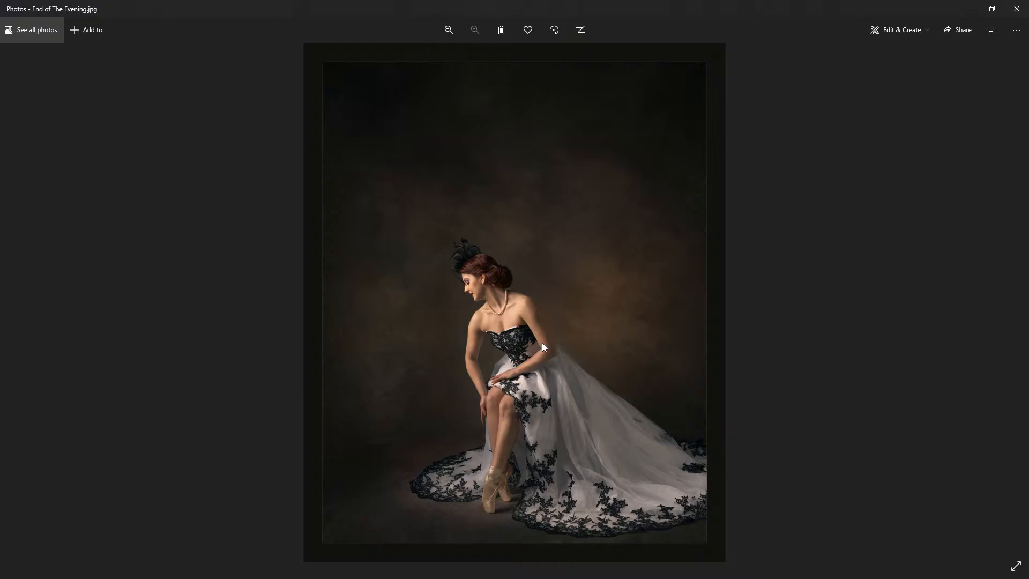
click(1016, 8)
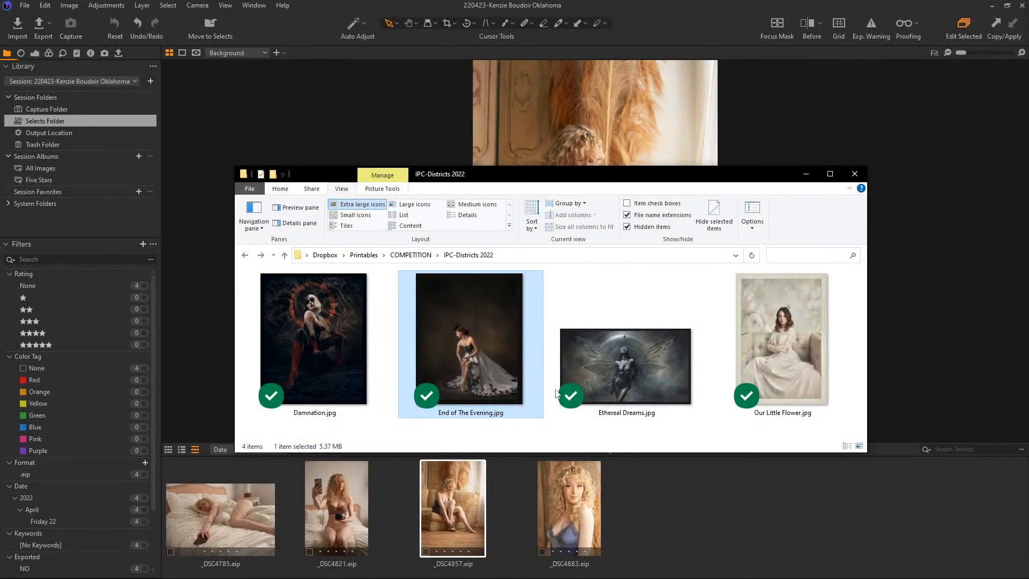
click(655, 375)
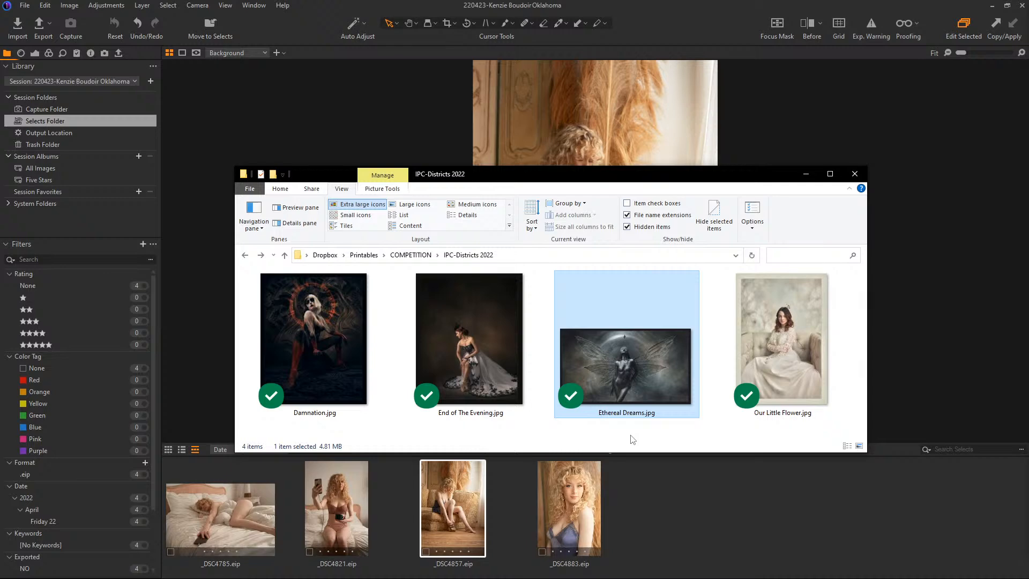
double_click(795, 340)
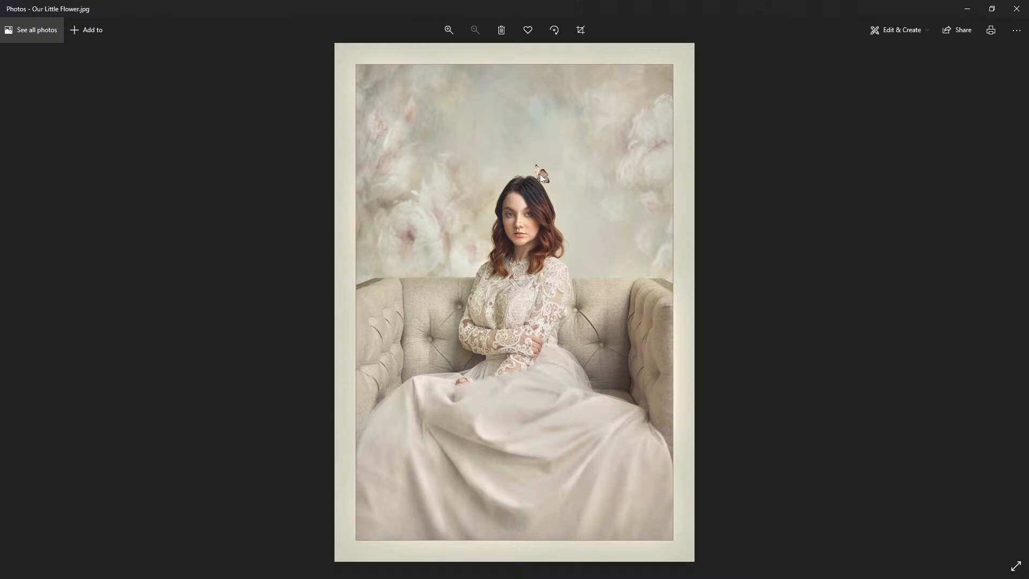
click(1016, 9)
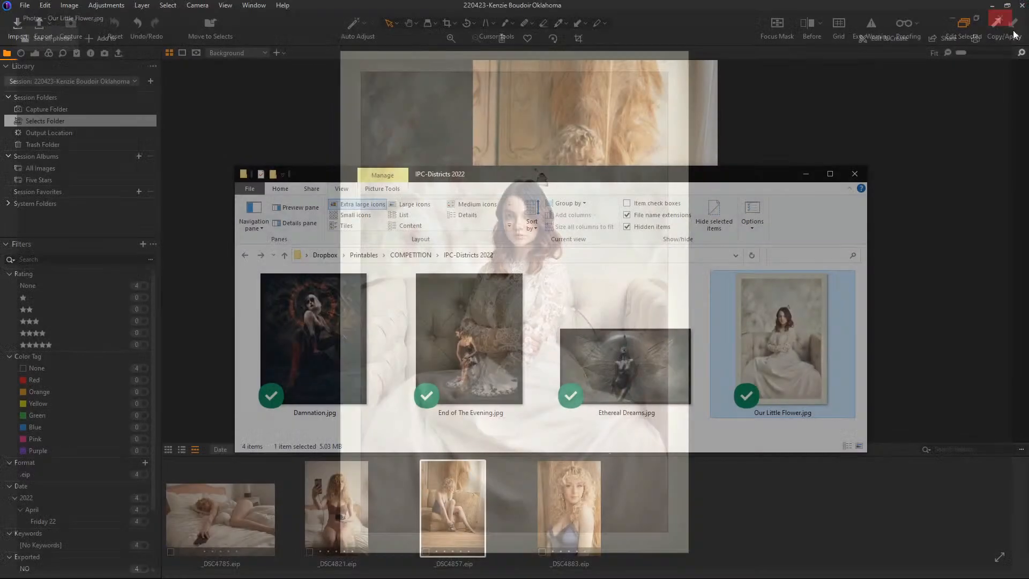
click(855, 174)
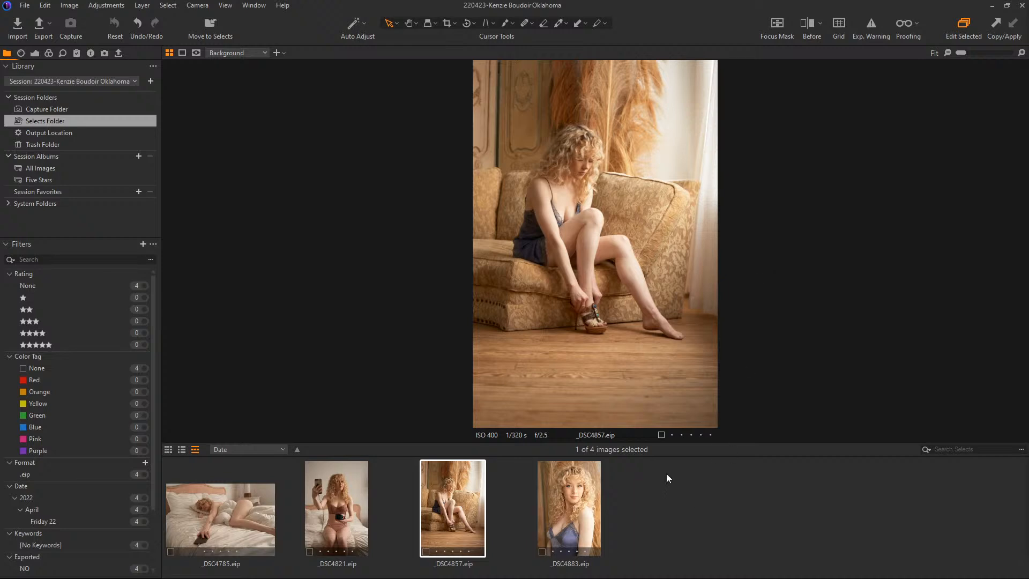
Step: Review the session photos _DSC4883.eip, _DSC4857.eip, _DSC4821.eip and the first photo, _DSC4785.eip, one after another
click(581, 496)
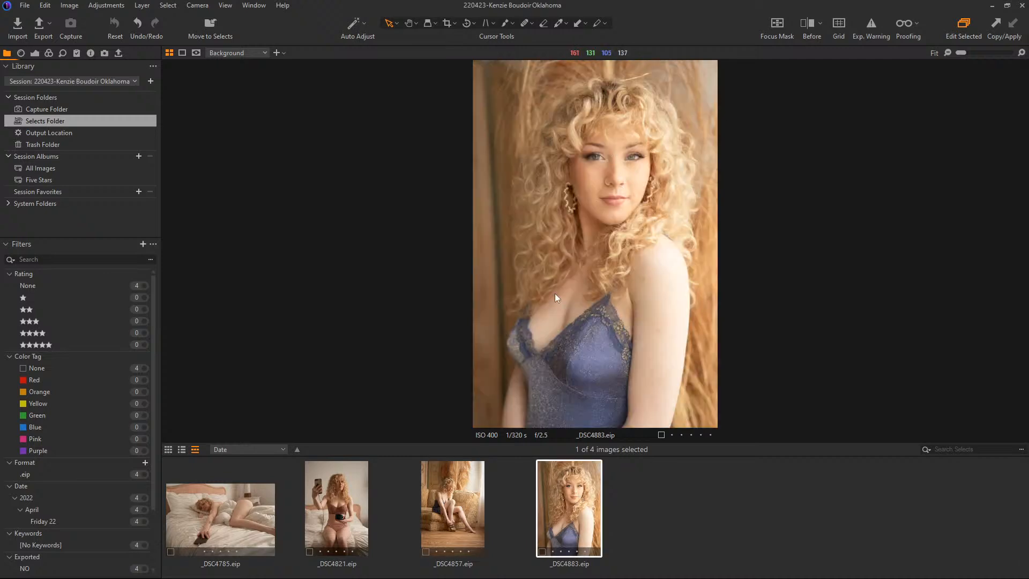
click(468, 504)
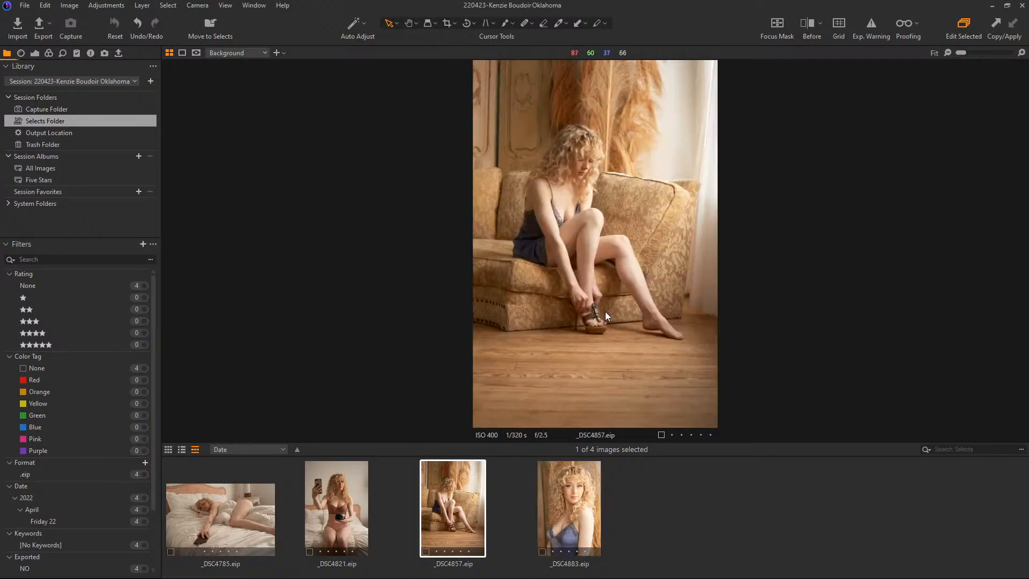
click(352, 525)
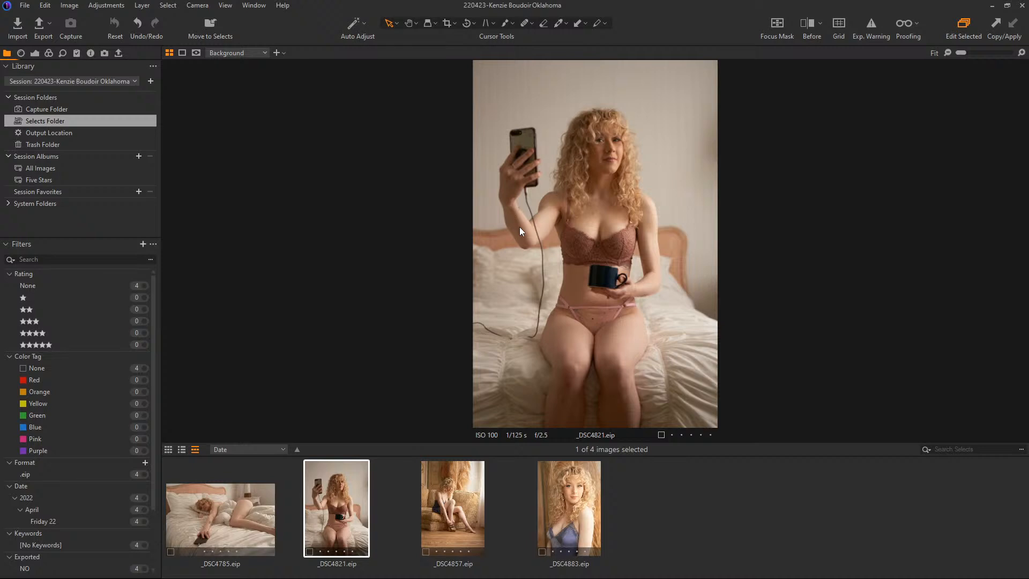
click(226, 499)
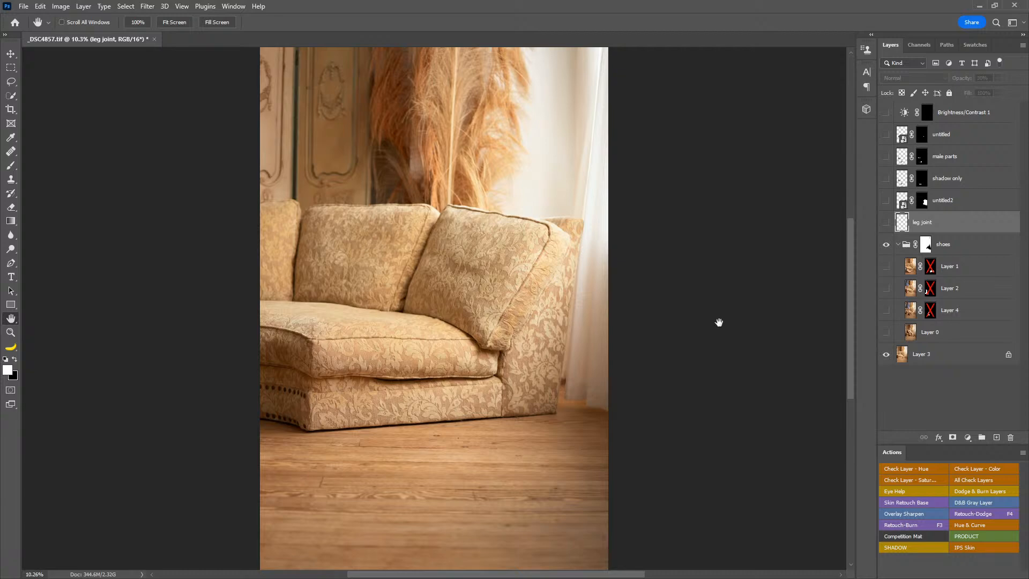
Step: In Photoshop, show Layer 0 of the _DSC4857.tif composite and disable the layer mask on the shoes group
click(886, 333)
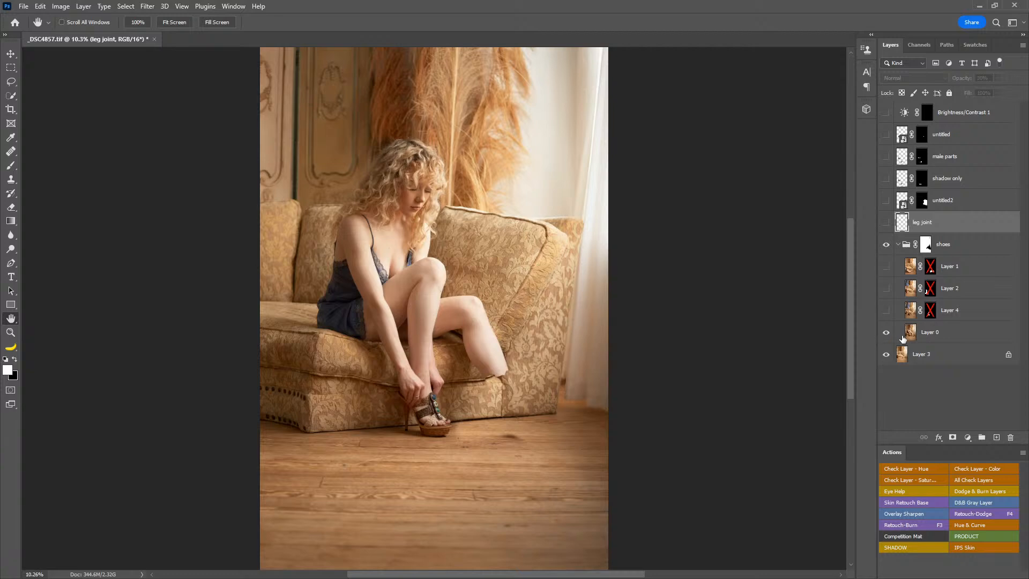
shift+click(927, 249)
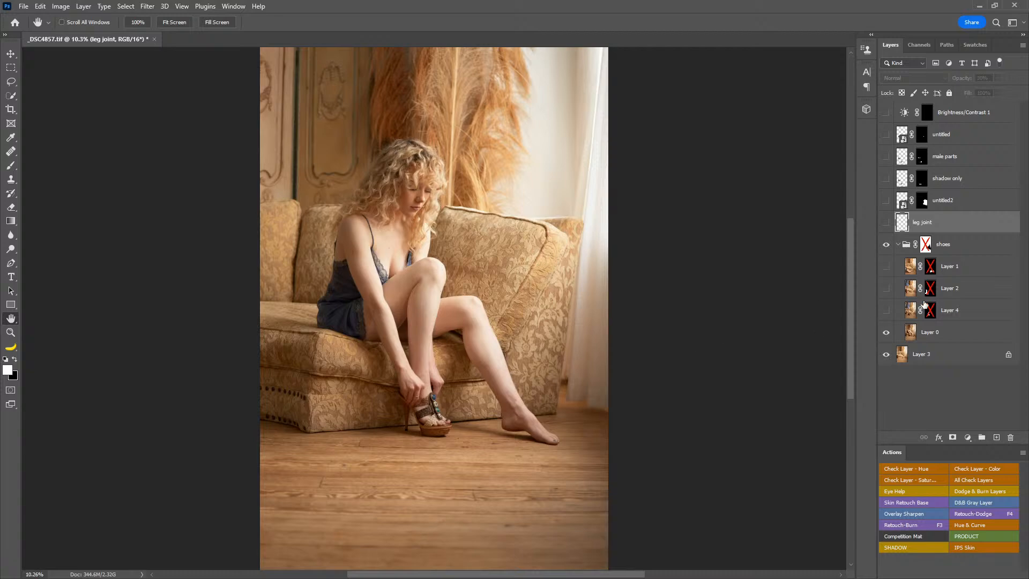
Step: Show the unmasked shots on Layer 4, Layer 2 and Layer 1 in turn, compare with the shoes group off, and hide the three layers again
click(886, 311)
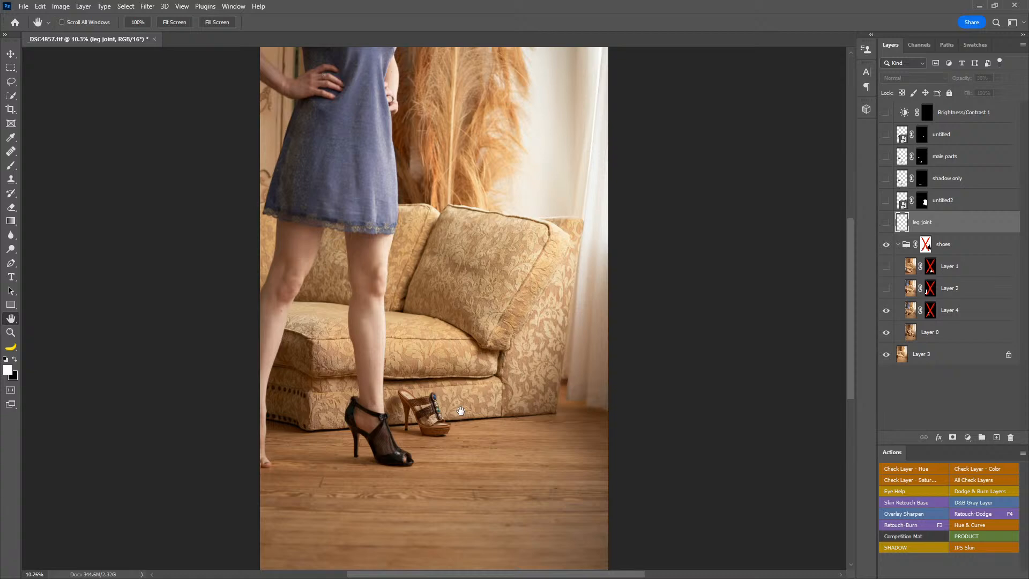
click(885, 289)
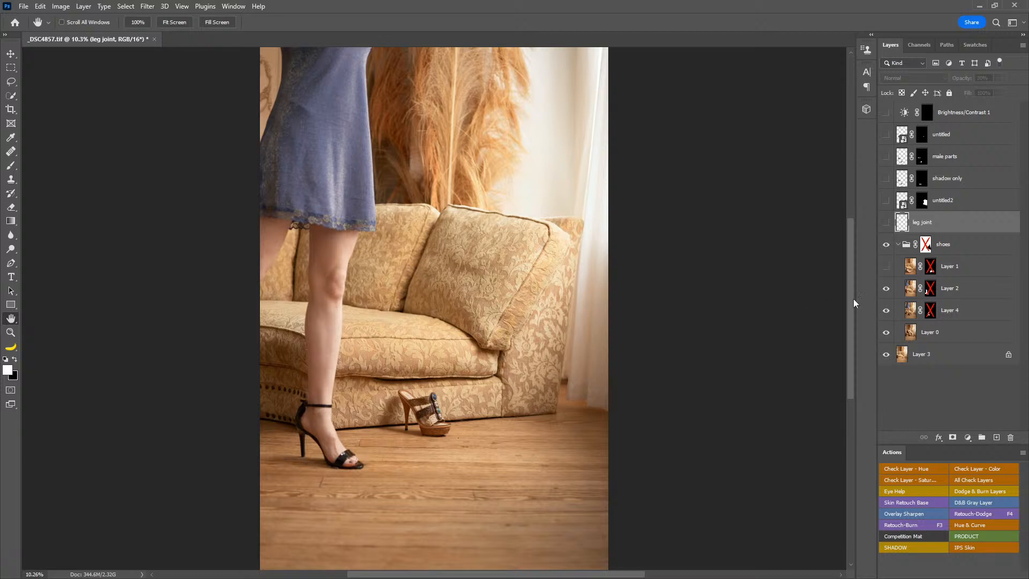
click(885, 267)
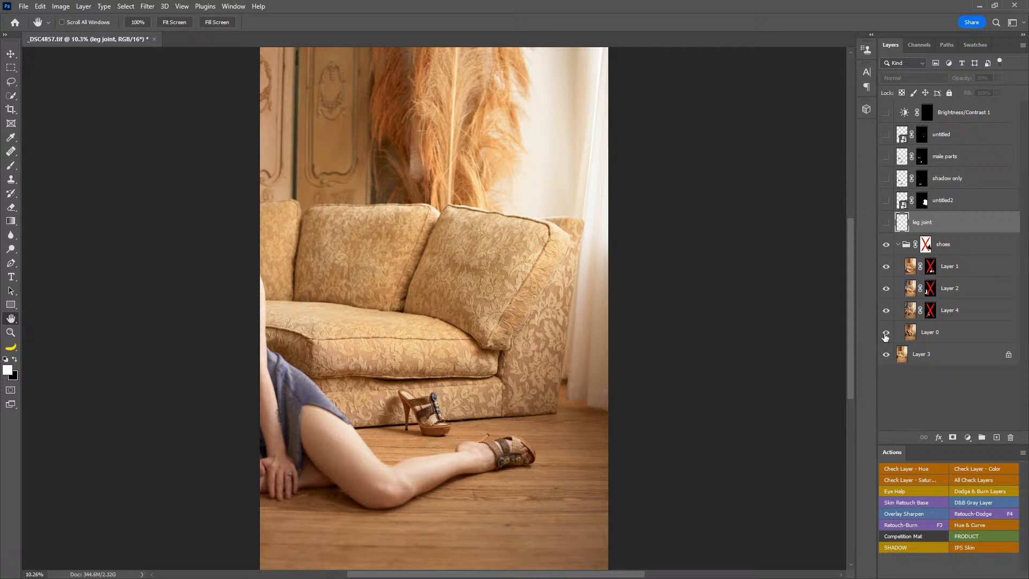
click(885, 243)
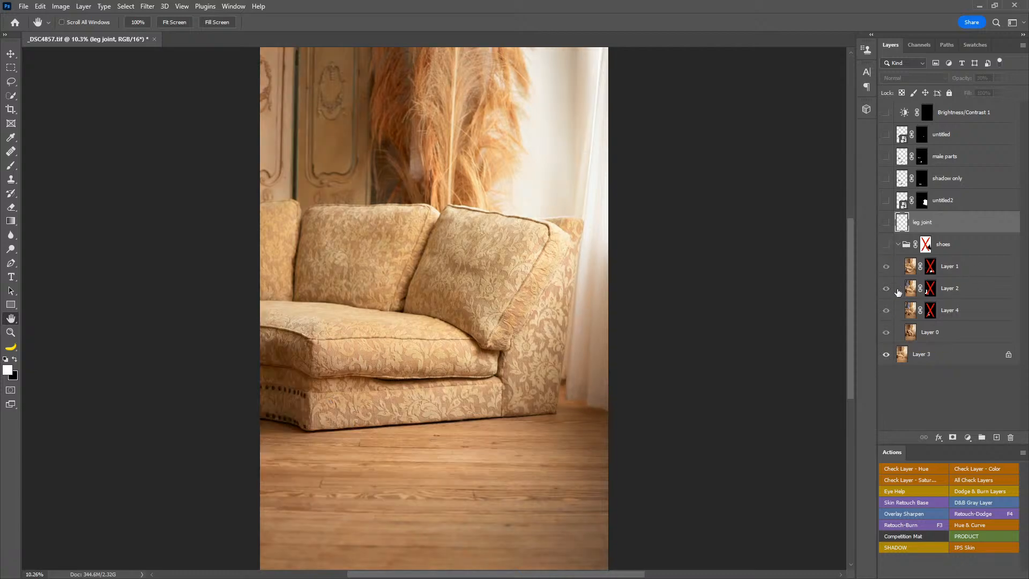
click(886, 244)
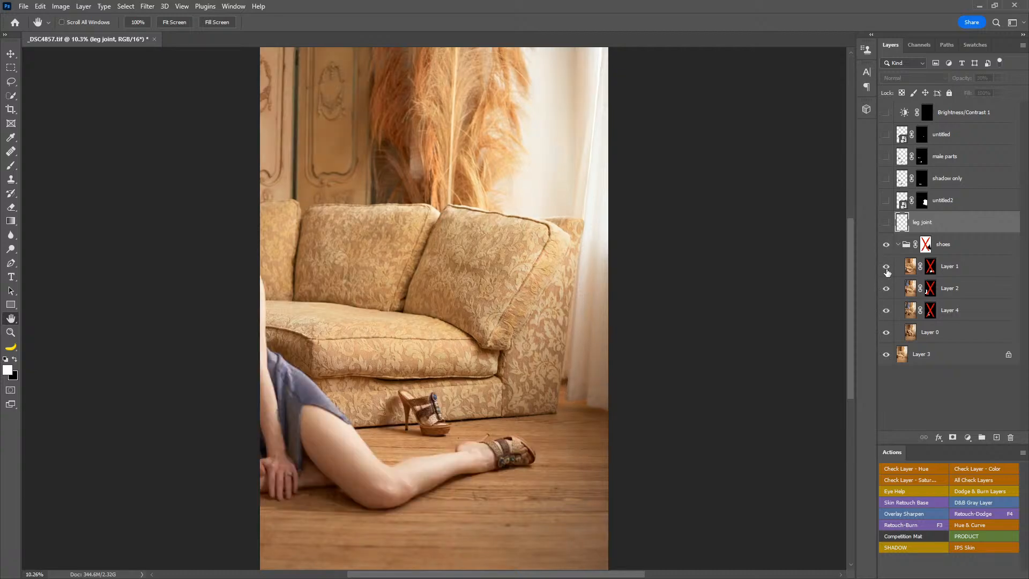
drag(885, 266, 885, 288)
click(887, 309)
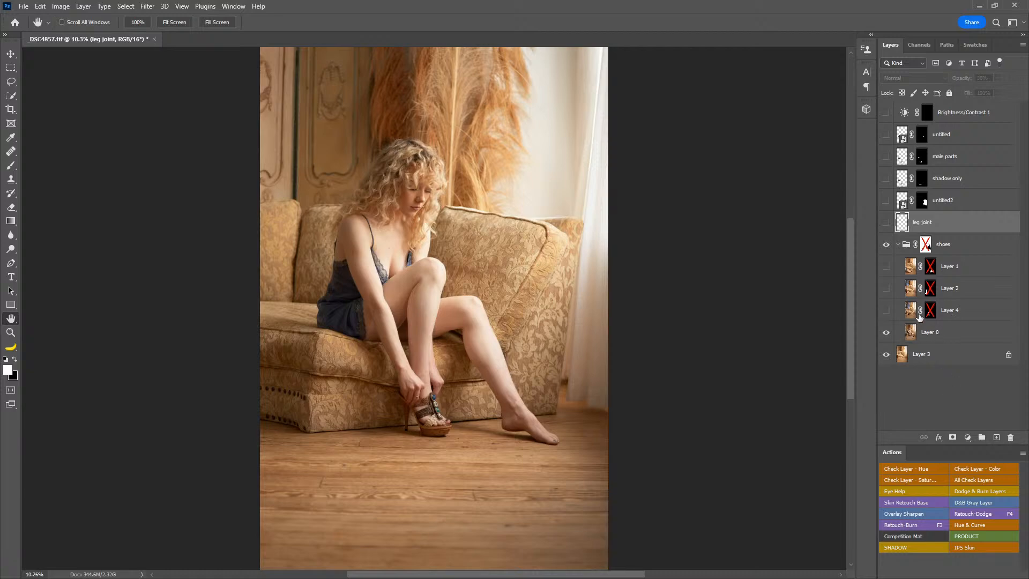
Step: Show Layer 4 in the shoes group, enable its layer mask, and isolate the layer so only the masked black shoe displays
click(886, 310)
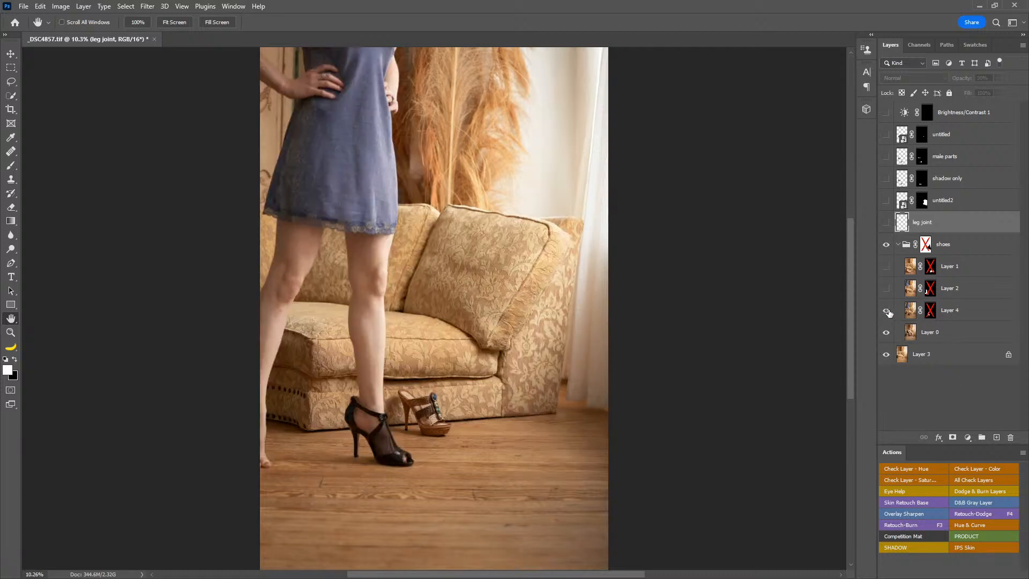
shift+click(930, 312)
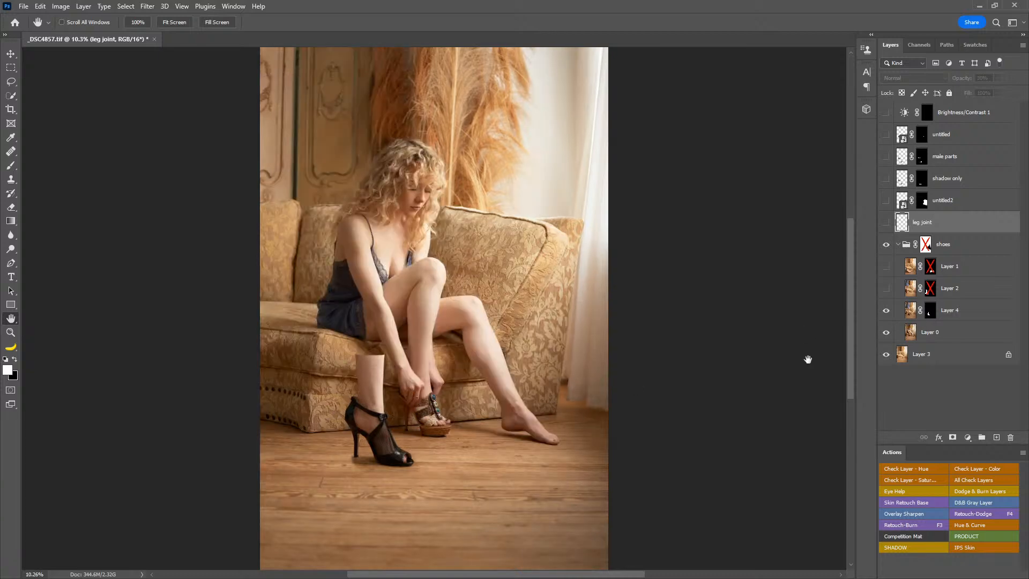
alt+click(886, 310)
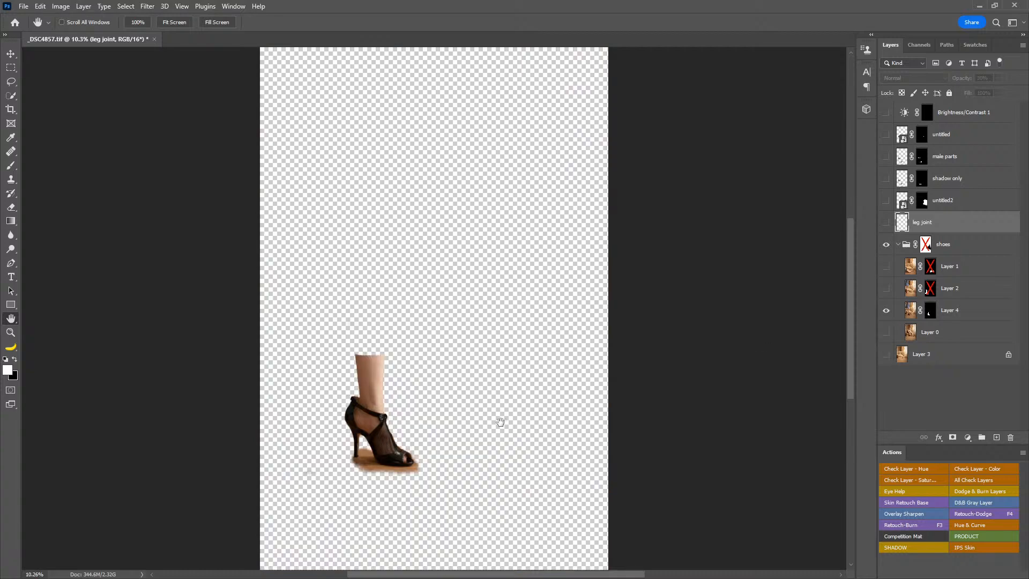
Step: Select Layer 4's layer mask for painting with the Brush tool in black and set the brush flow to 100%
key(b)
mouse_move(340, 453)
mouse_down()
mouse_move(344, 462)
mouse_move(292, 469)
mouse_move(311, 477)
mouse_up()
click(930, 311)
key(x)
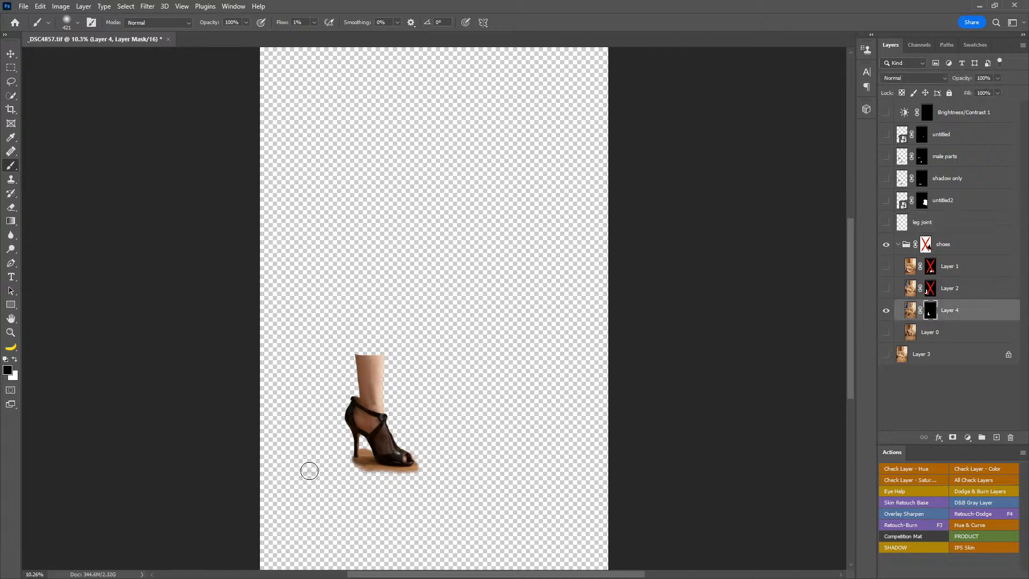
drag(282, 26, 417, 18)
Step: Display Layer 4's mask on its own, return to the layer's image, and show Layer 0 beneath the masked shoe
alt+click(929, 311)
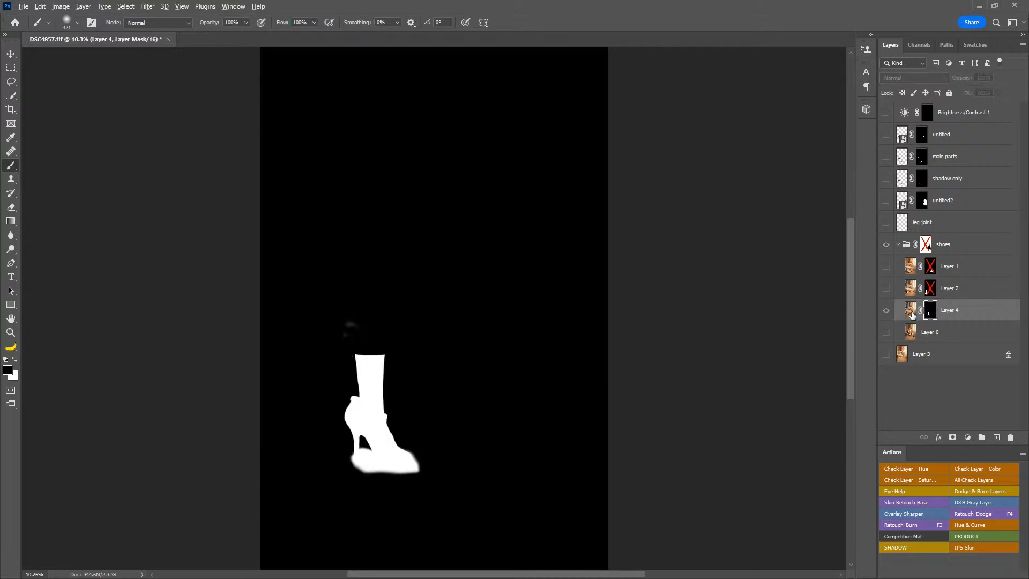
click(910, 312)
click(885, 332)
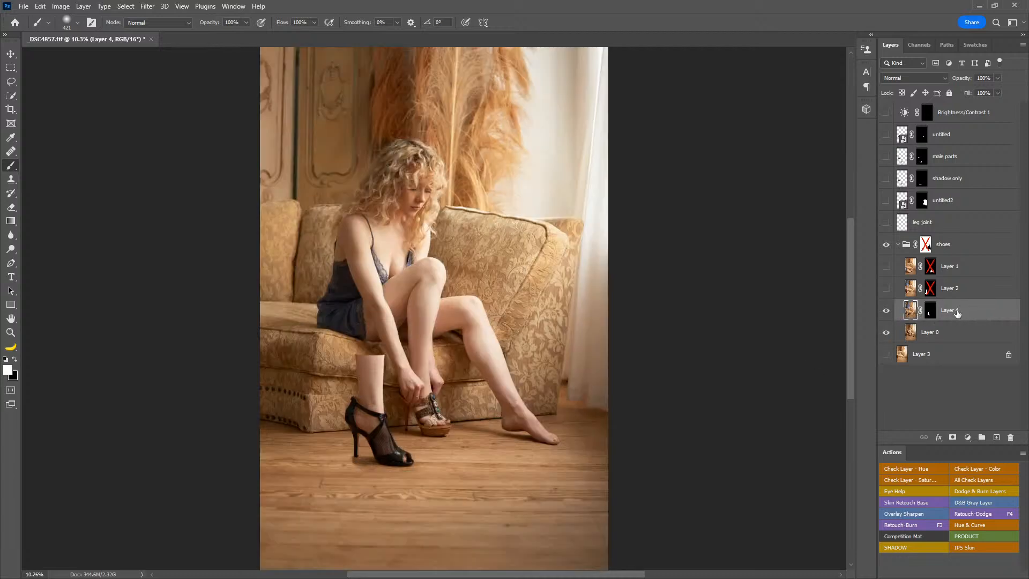
Step: Try moving the masked black shoe on Layer 4 down across the floor, and undo the move
key(v)
drag(468, 339, 448, 372)
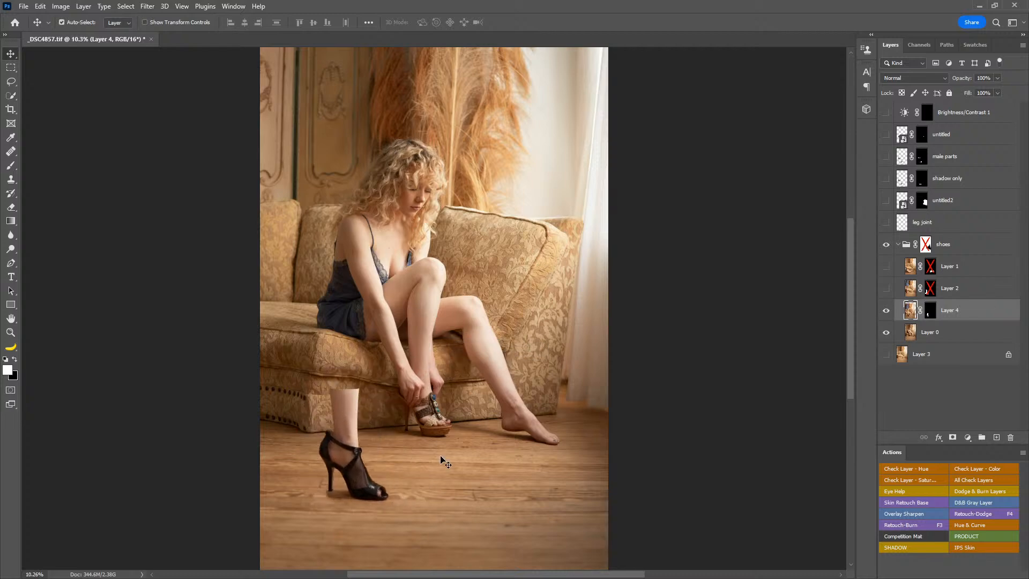
key(ctrl+z)
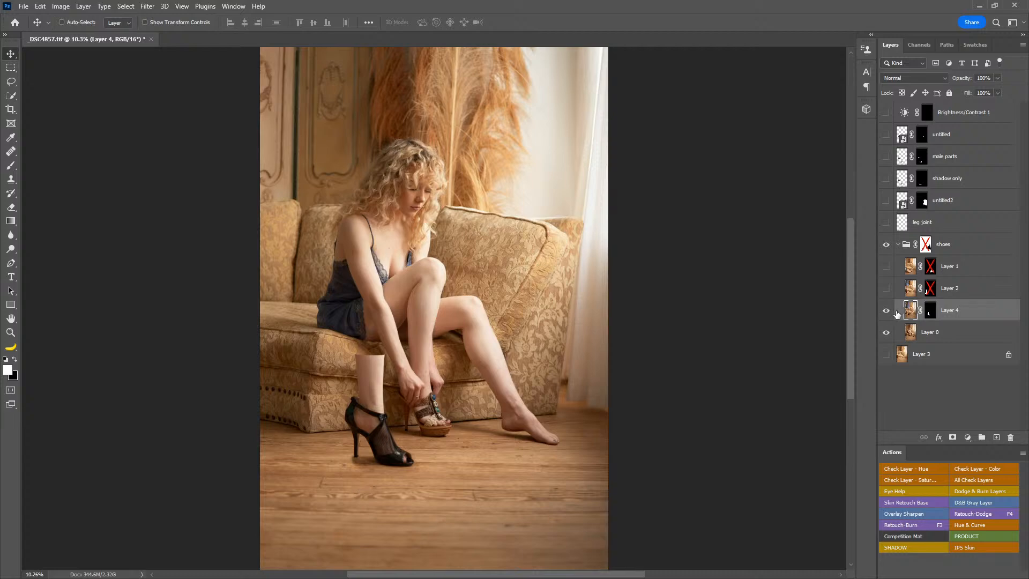
Step: Show Layer 2 and enable its layer mask, inspecting the mask on its own before returning to the composite
click(886, 289)
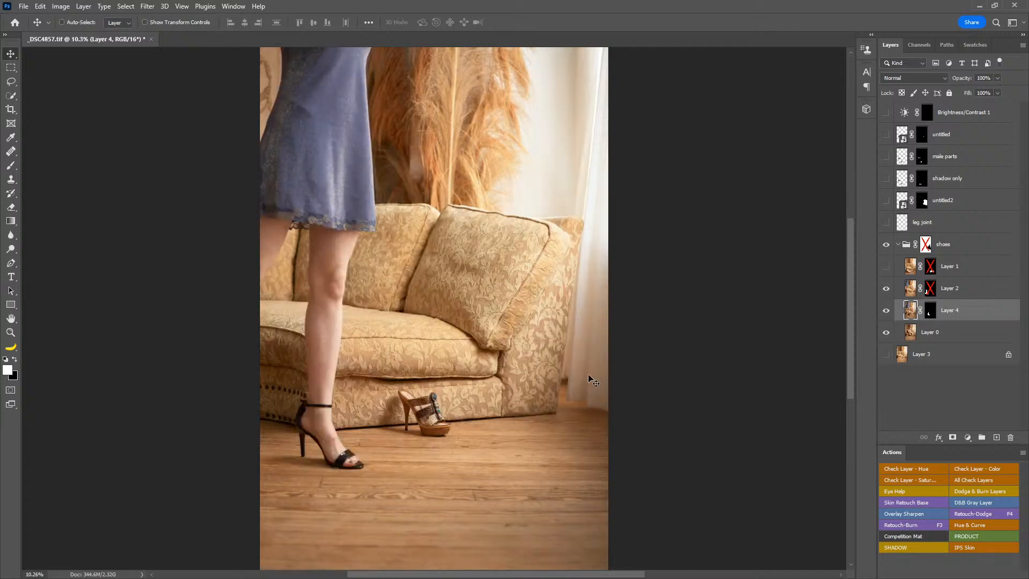
shift+click(930, 289)
alt+click(931, 292)
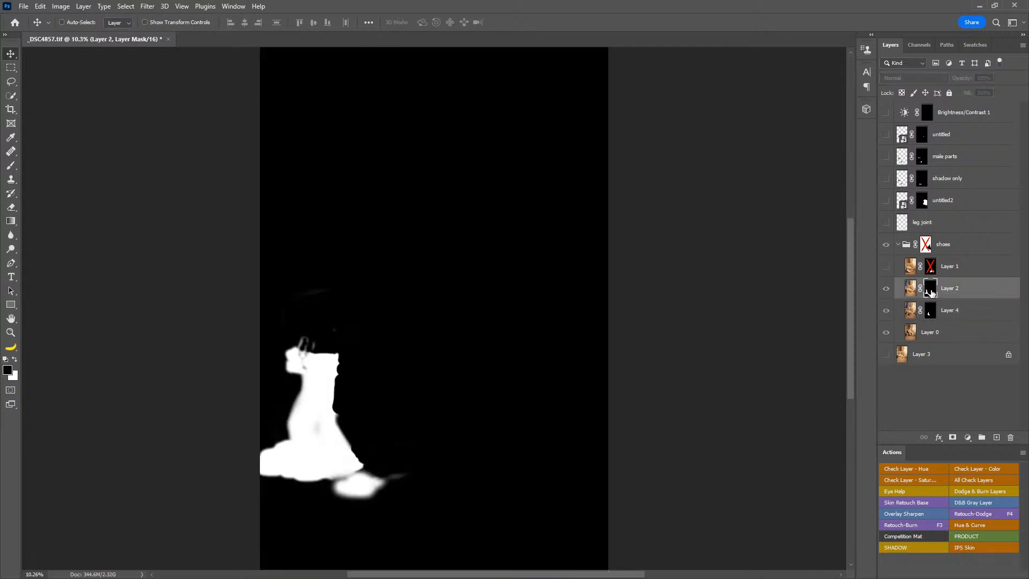
alt+click(930, 292)
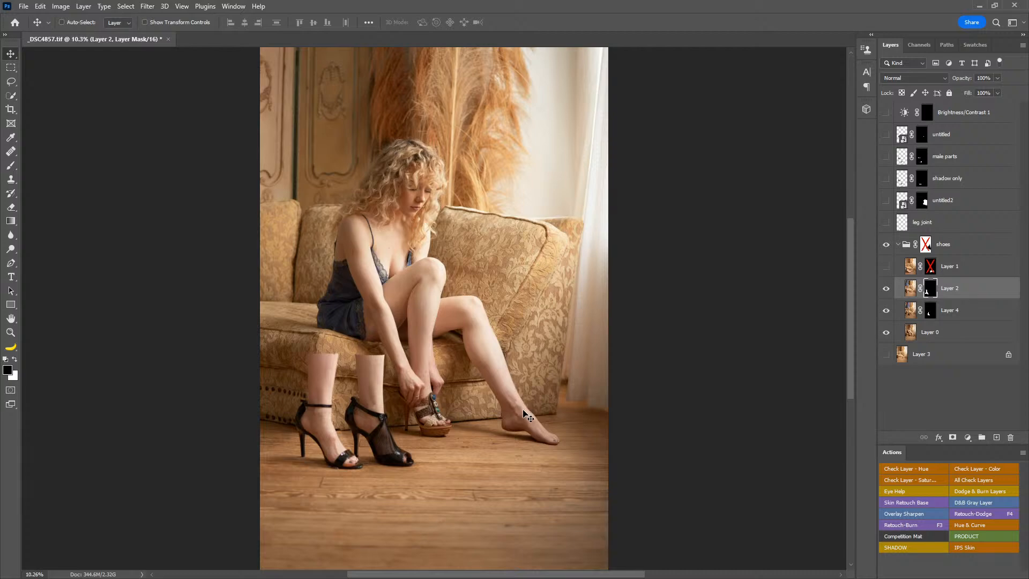
Step: Show Layer 2's mask as a red overlay, paint out the stray floor patch below the sandal, and return to the full composite
key(backslash)
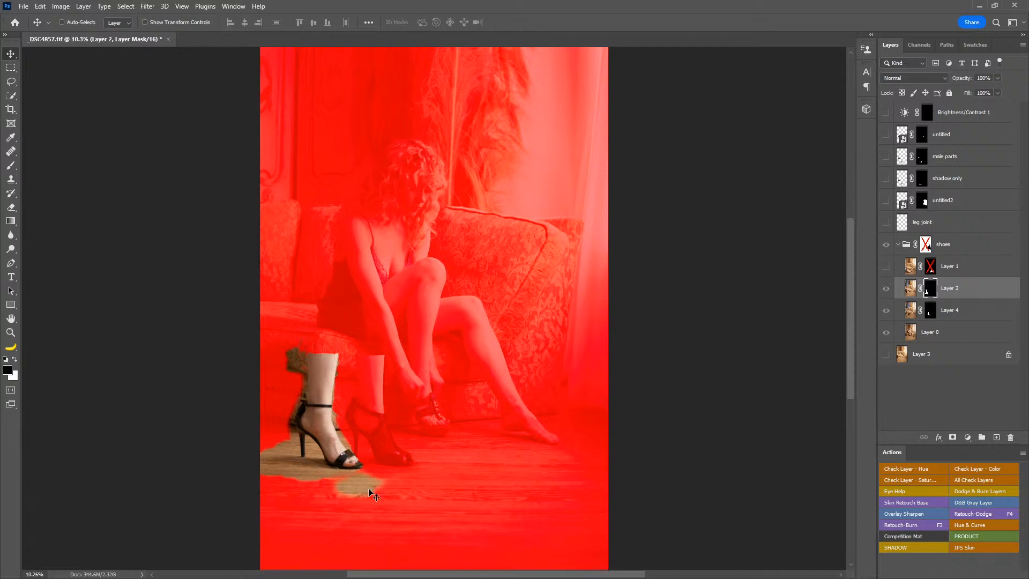
key(z)
click(674, 435)
drag(349, 499, 516, 429)
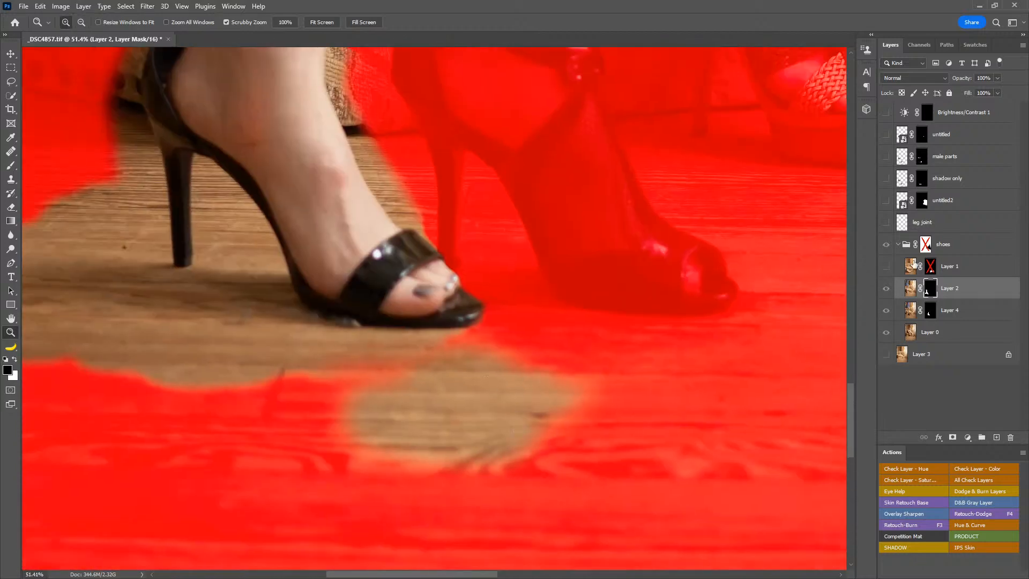
key(b)
drag(496, 463, 560, 419)
mouse_move(546, 427)
mouse_down()
mouse_move(506, 394)
mouse_move(471, 380)
mouse_move(390, 403)
mouse_move(372, 448)
mouse_move(447, 467)
mouse_move(361, 464)
mouse_move(616, 464)
mouse_up()
drag(311, 416, 248, 387)
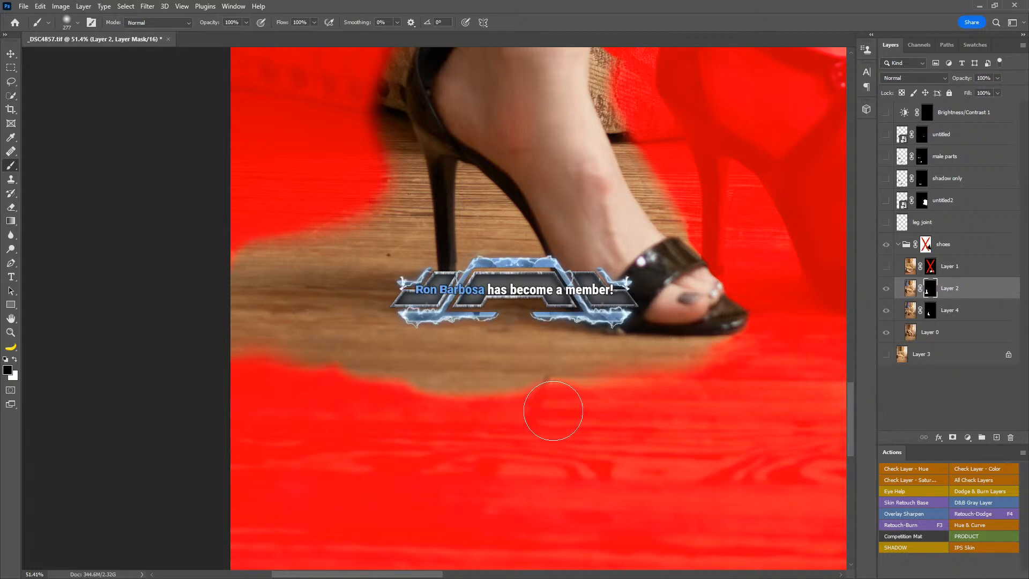
double_click(11, 318)
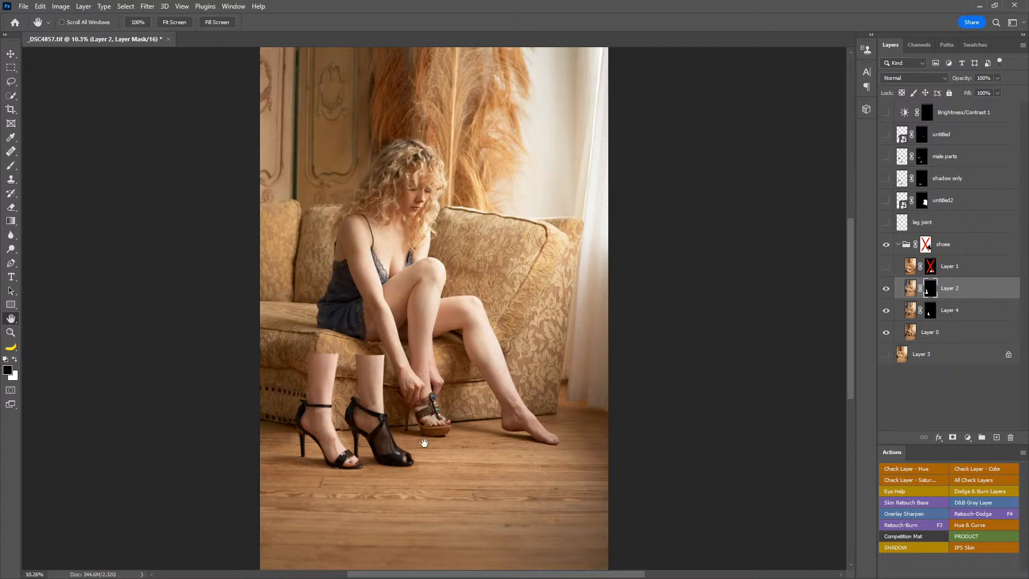
Step: Try moving Layer 2's masked sandal over the other shoes in two different positions, undoing each move
key(v)
drag(433, 415, 540, 434)
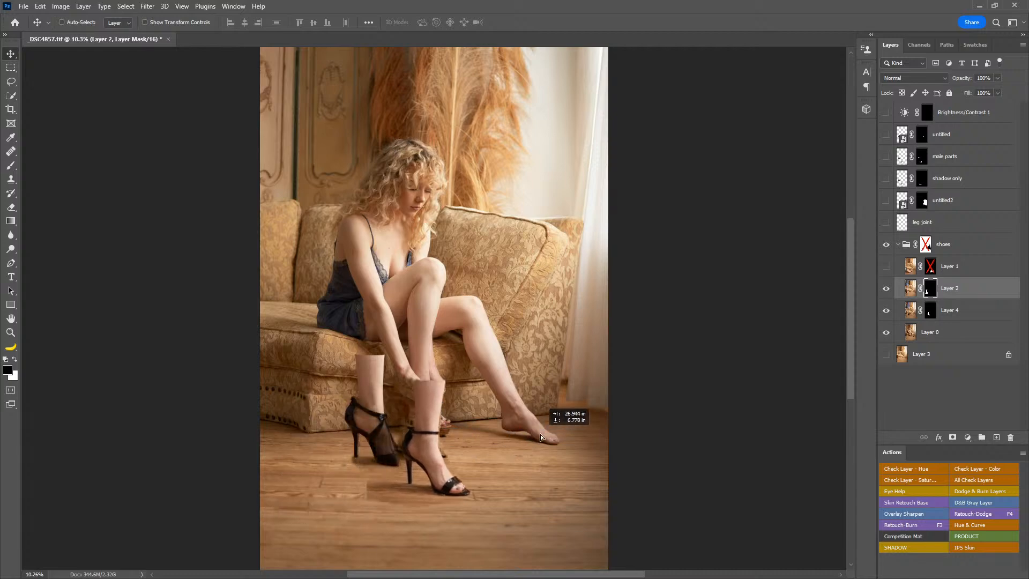
key(ctrl+z)
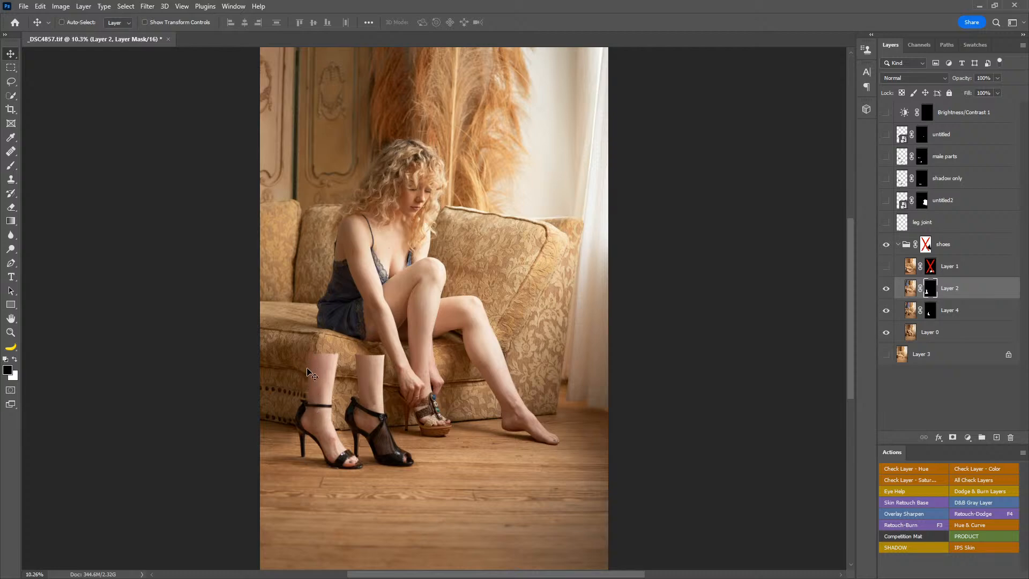
drag(310, 394, 346, 398)
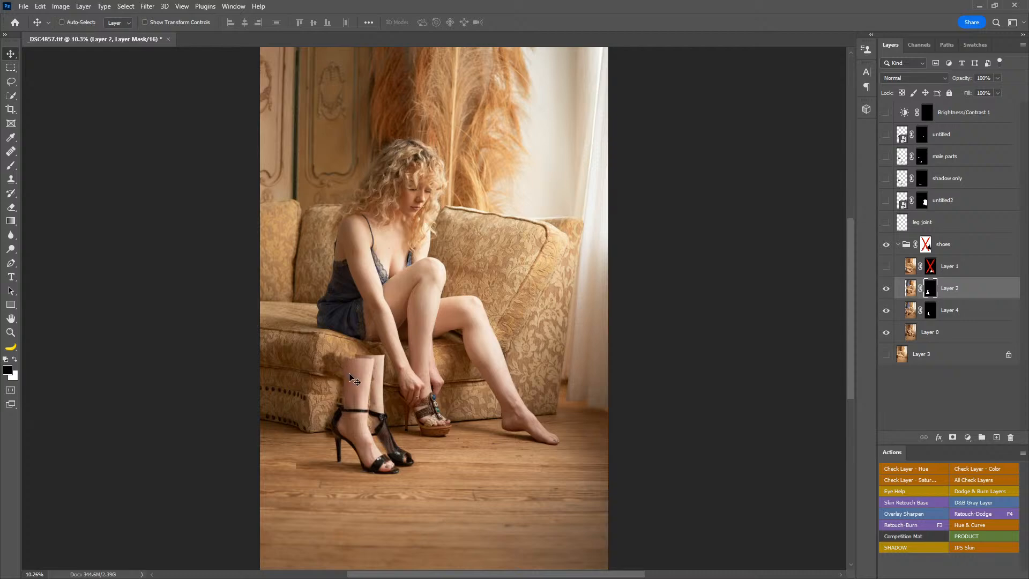
key(ctrl+z)
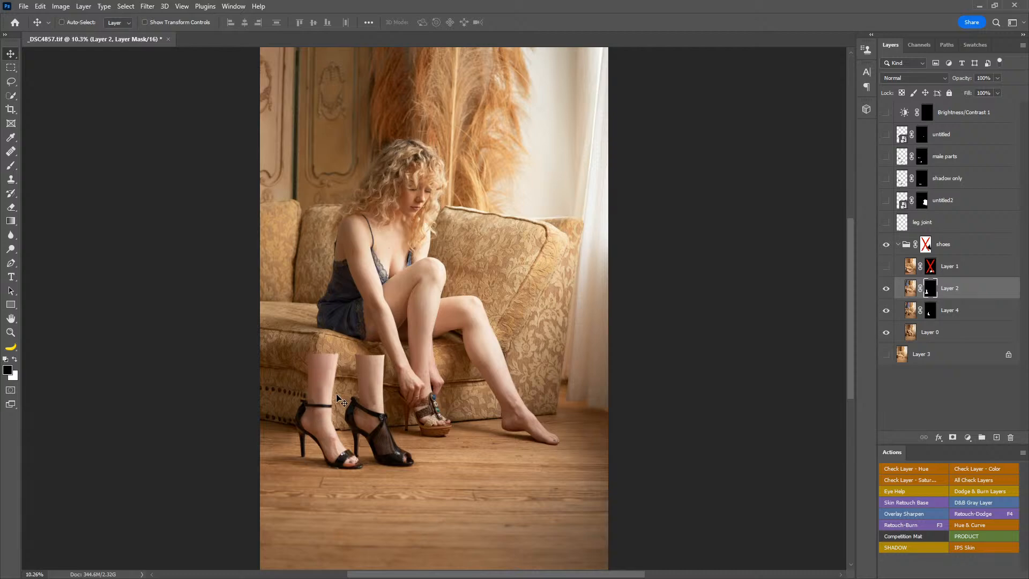
Step: Show Layer 1, enable its layer mask, and make that mask active
click(885, 265)
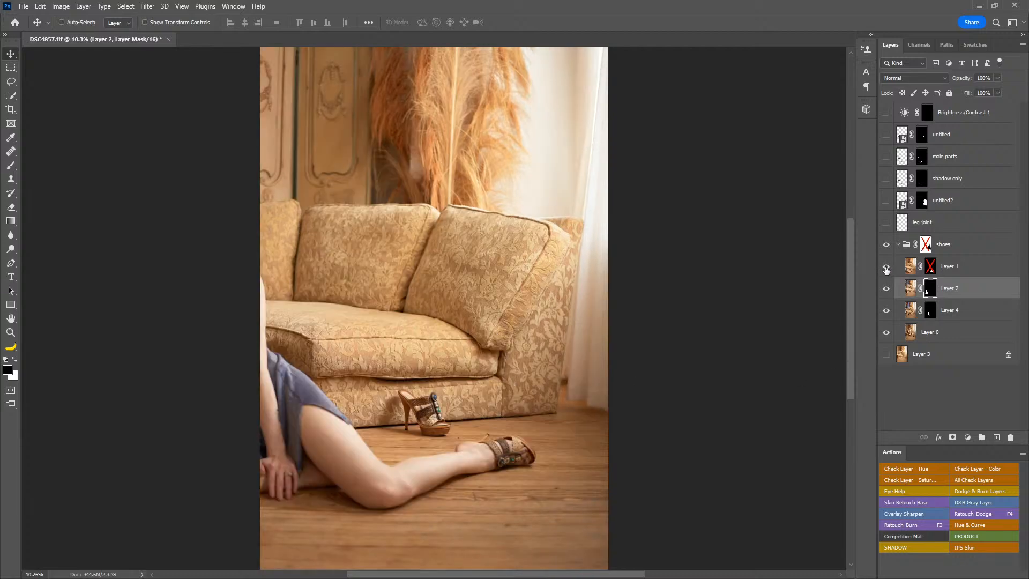
shift+click(929, 269)
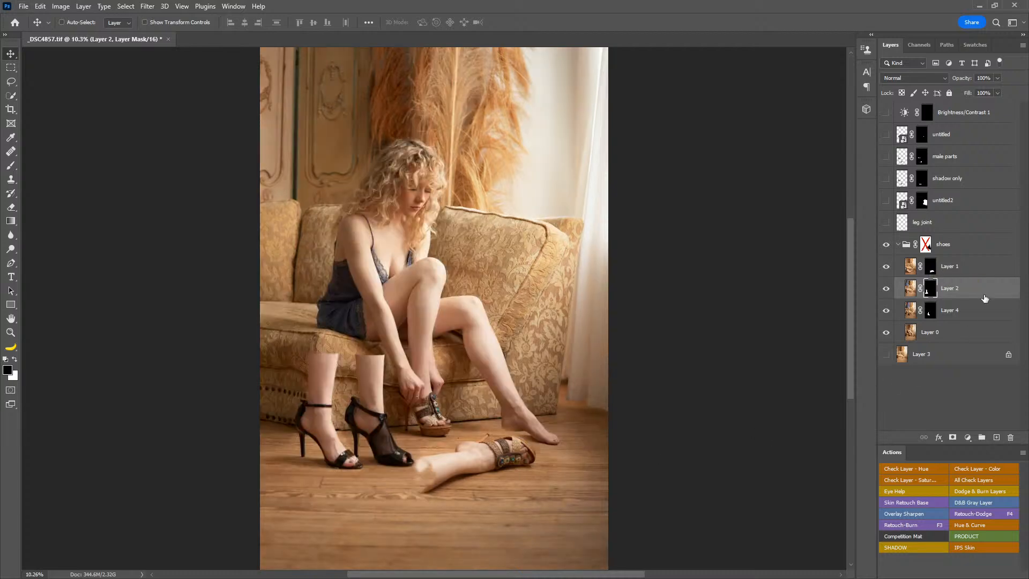
click(933, 271)
Step: Try moving Layer 1's masked foot and shoe on the floor twice, undoing each move
drag(462, 413, 383, 453)
key(ctrl+z)
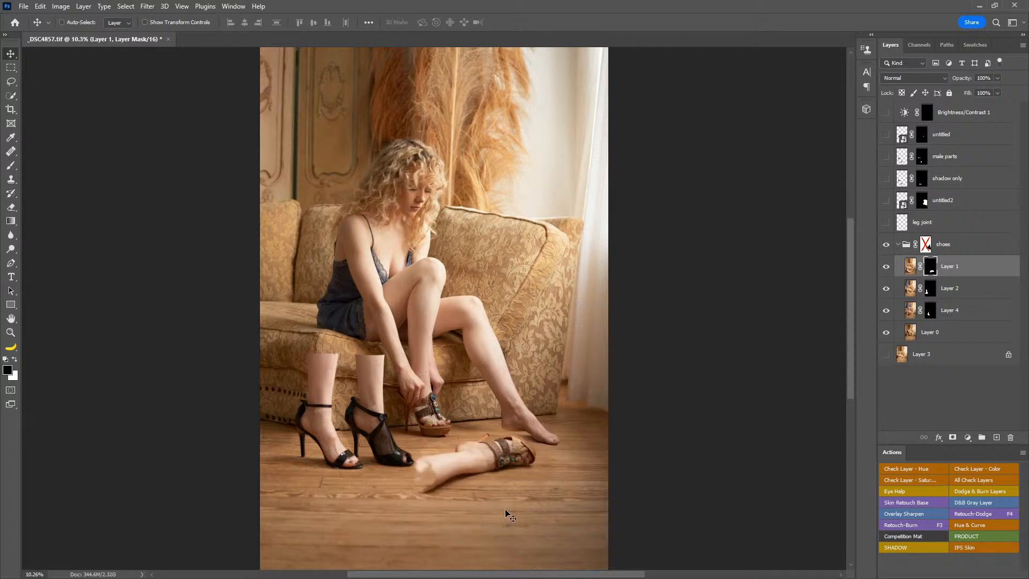
drag(485, 479, 464, 472)
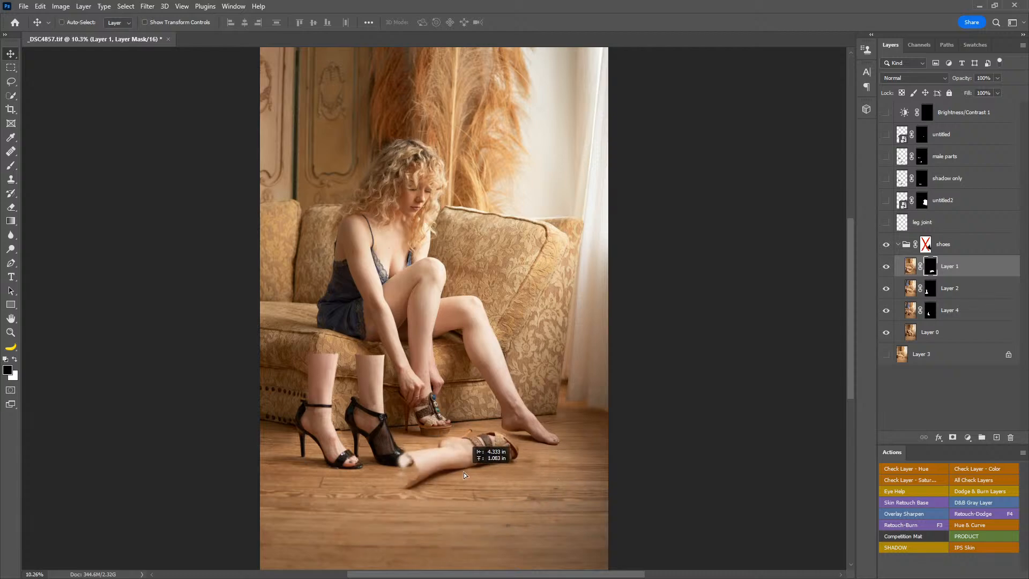
key(ctrl+z)
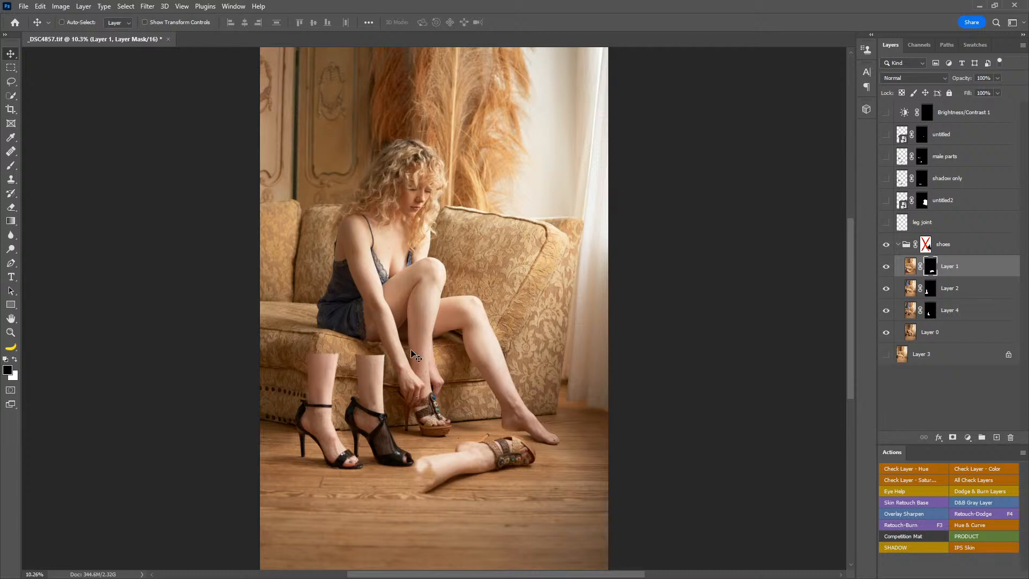
Step: Enable and select the shoes group's layer mask, and show Layer 3 to fill the area it hides
shift+click(925, 244)
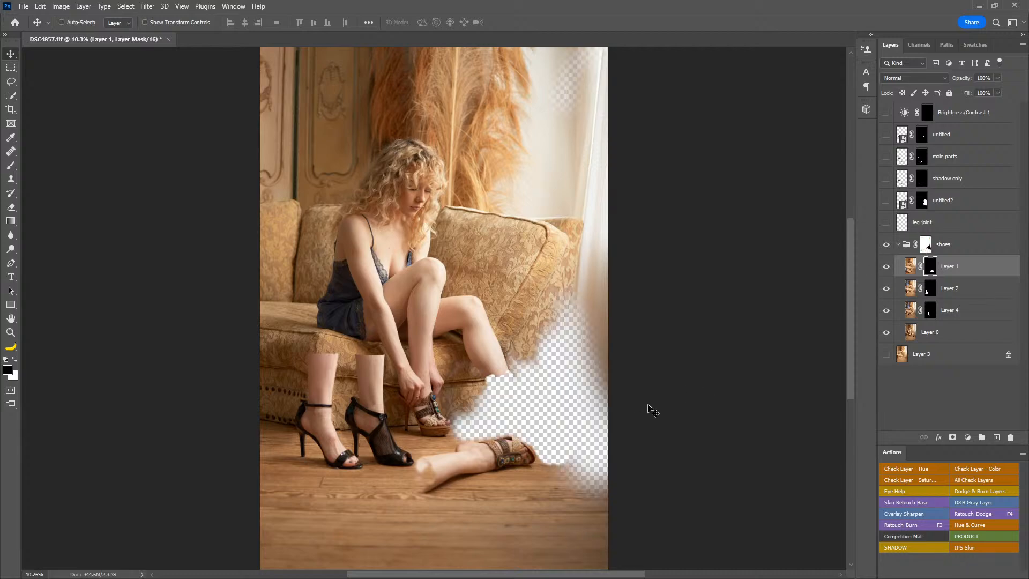
click(925, 246)
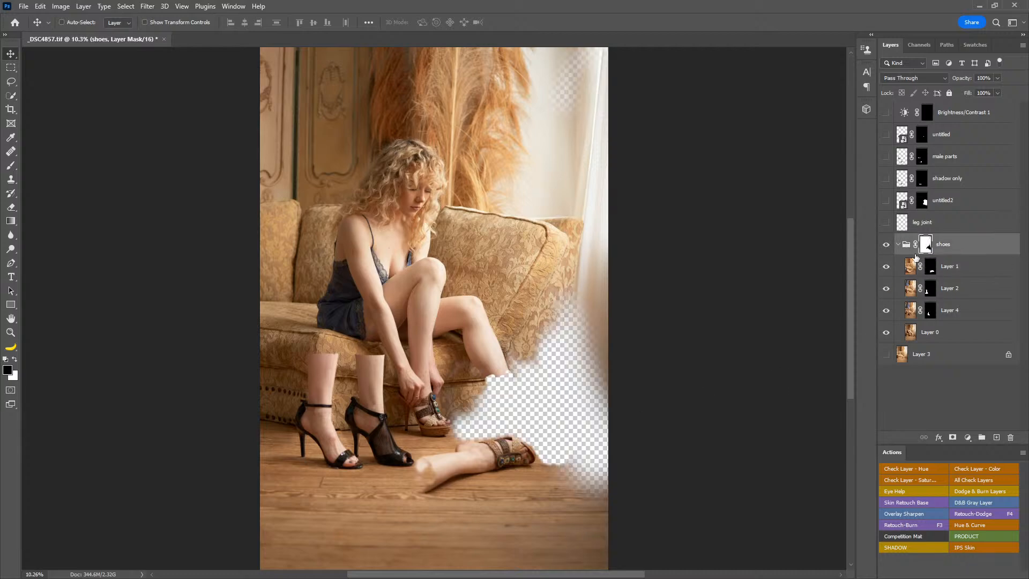
click(885, 355)
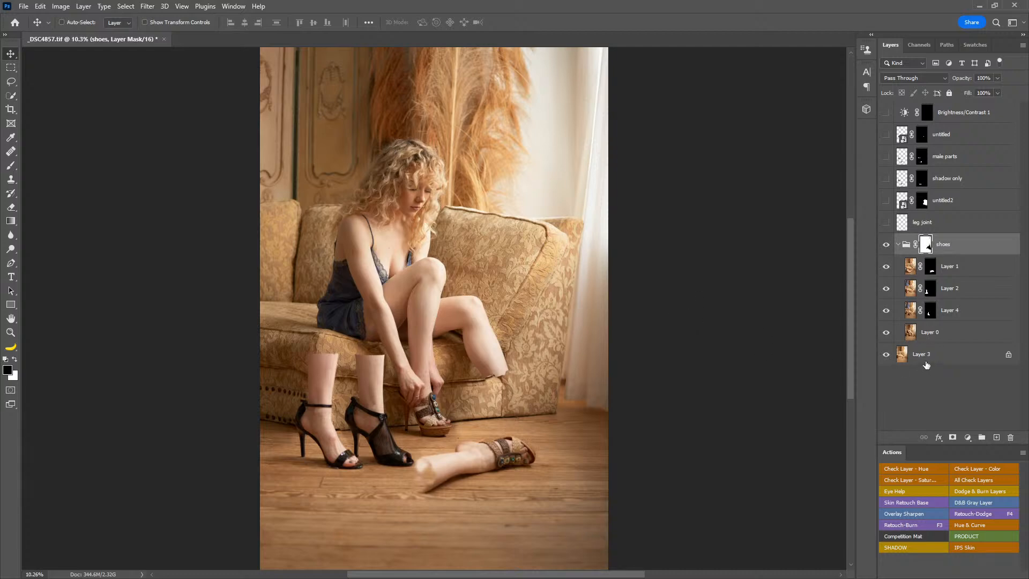
Step: Isolate Layer 3's empty couch shot, restore the other layers, and compare the composite with the shoes group mask off and on
alt+click(885, 355)
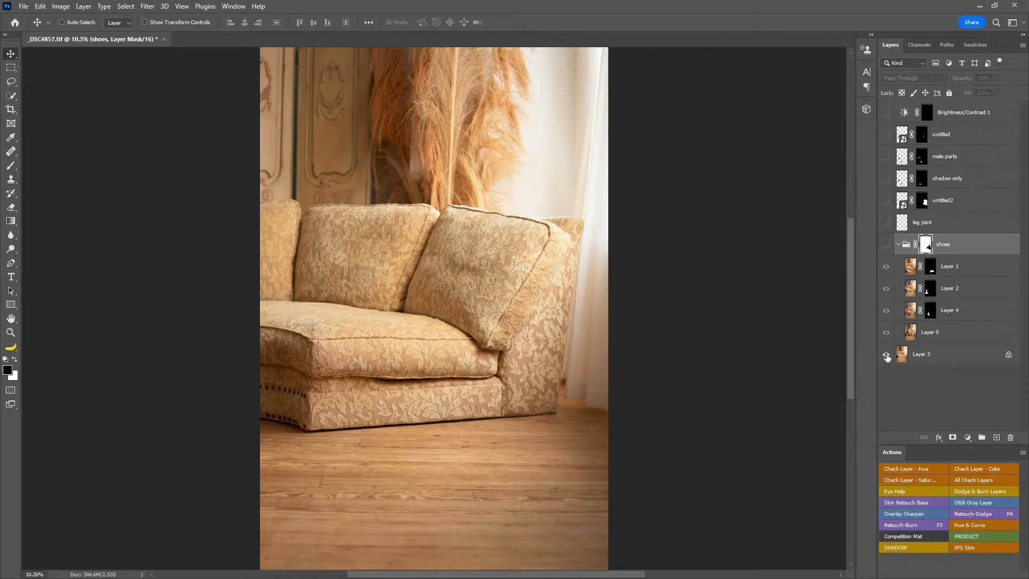
alt+click(886, 354)
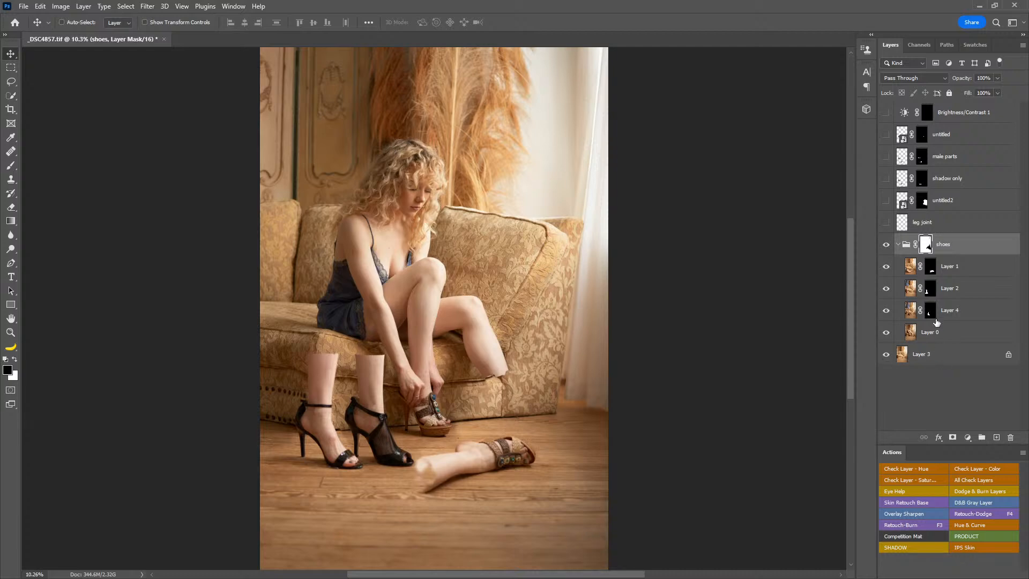
shift+click(926, 245)
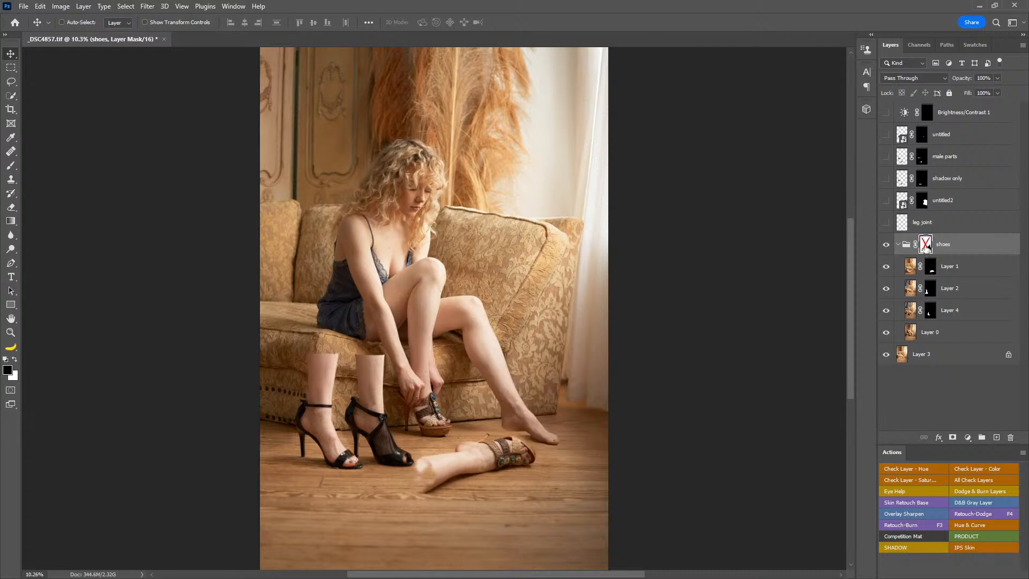
shift+click(925, 246)
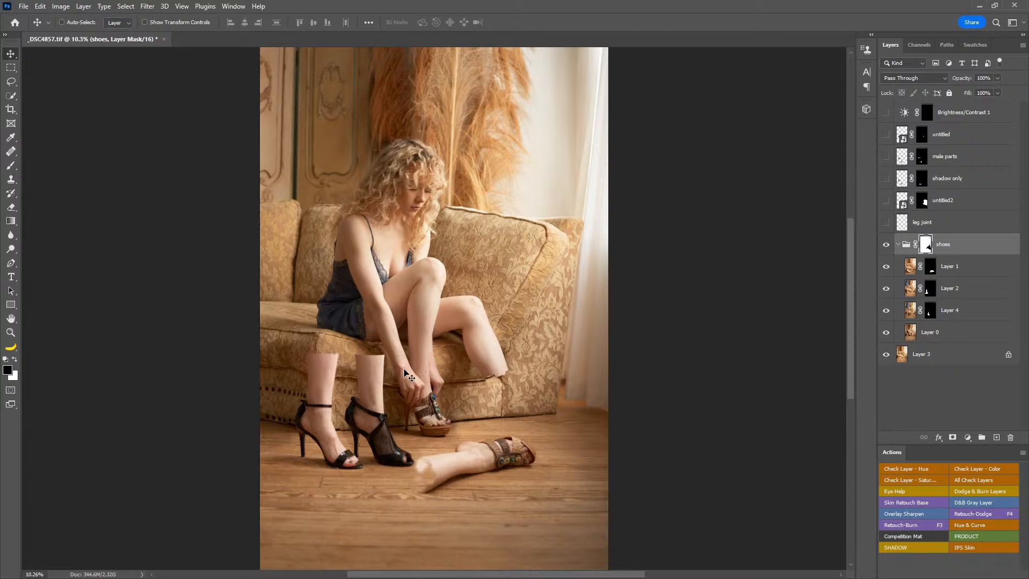
Step: Show the leg joint layer and frame the woman's shin up close
key(z)
drag(420, 345, 578, 366)
drag(581, 250, 590, 473)
drag(641, 225, 652, 489)
drag(652, 368, 639, 118)
drag(616, 471, 588, 160)
drag(639, 315, 604, 299)
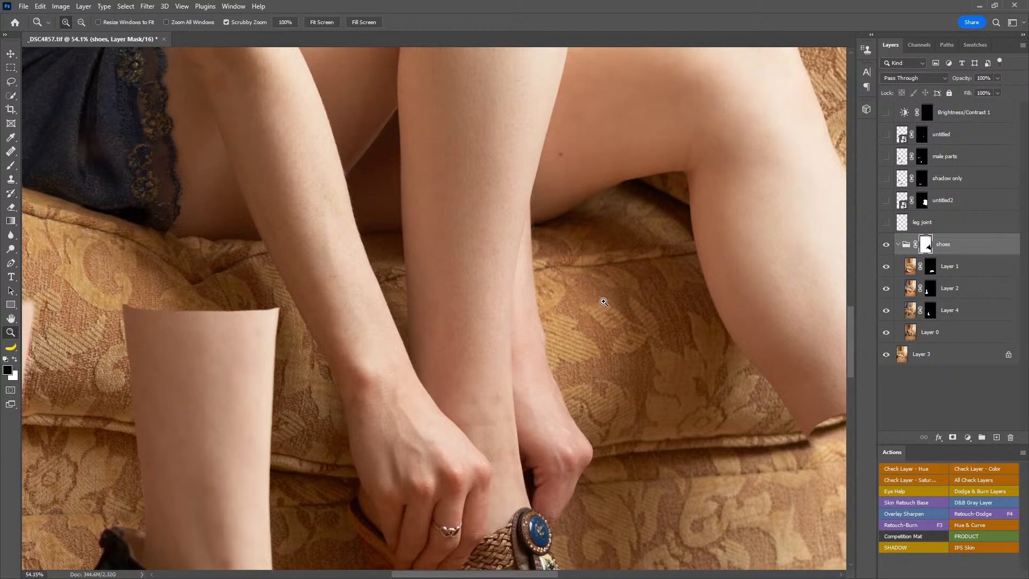
drag(604, 232, 616, 278)
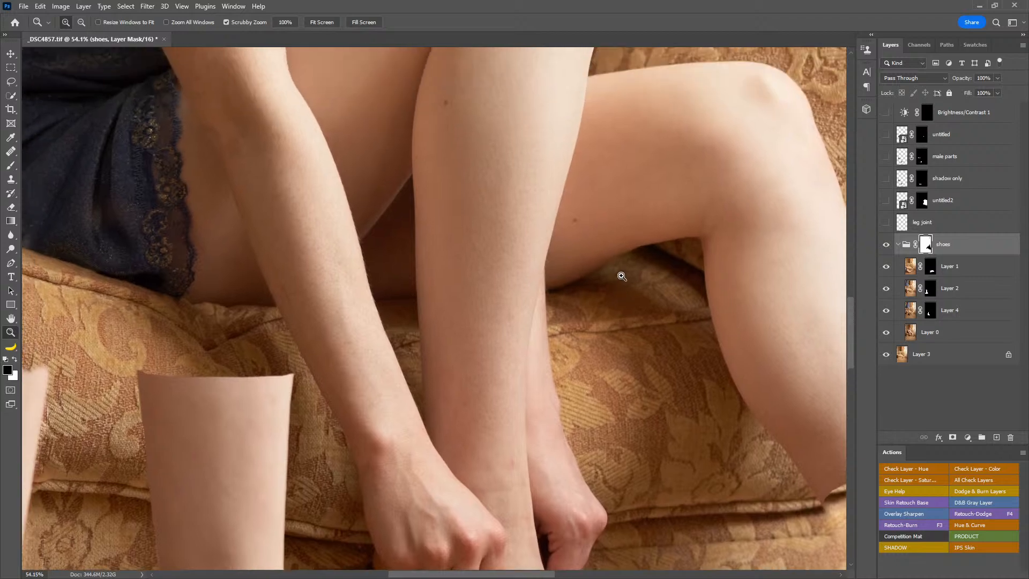
click(885, 224)
Step: Add a new layer at the top of the shoes group and lasso a curved area across the shin
click(13, 80)
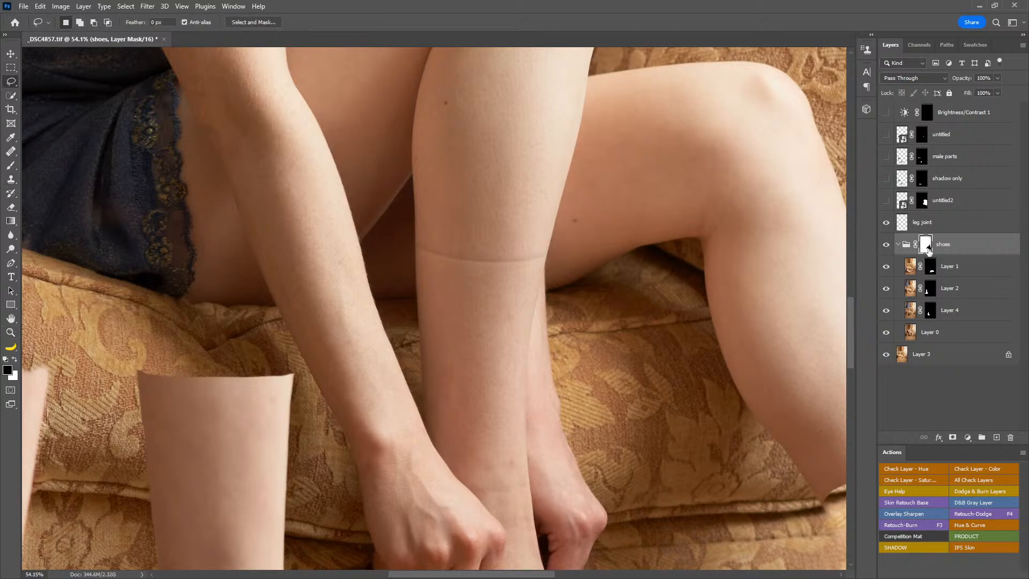
click(995, 437)
key(x)
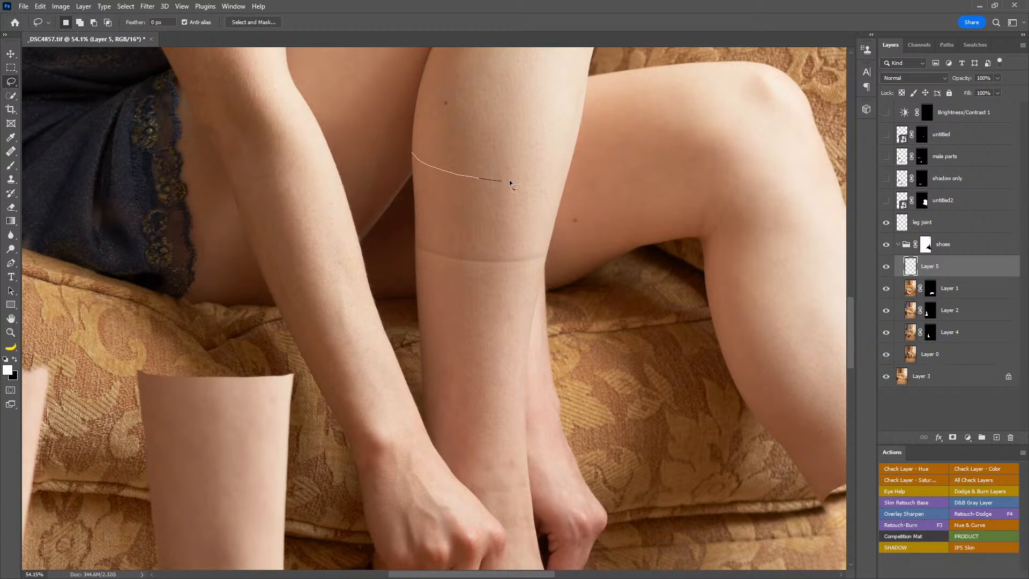
mouse_move(569, 172)
mouse_down()
mouse_move(483, 334)
mouse_move(344, 274)
mouse_move(366, 179)
mouse_move(390, 163)
mouse_up()
Step: Try painting soft white shading along the selection's upper edge on the shin, undo the strokes, and deselect
key(b)
mouse_move(416, 210)
mouse_down()
mouse_move(402, 198)
mouse_move(436, 197)
mouse_move(416, 195)
mouse_up()
key(ctrl+z)
mouse_move(447, 122)
mouse_down()
mouse_move(504, 138)
mouse_move(470, 137)
mouse_move(493, 135)
mouse_up()
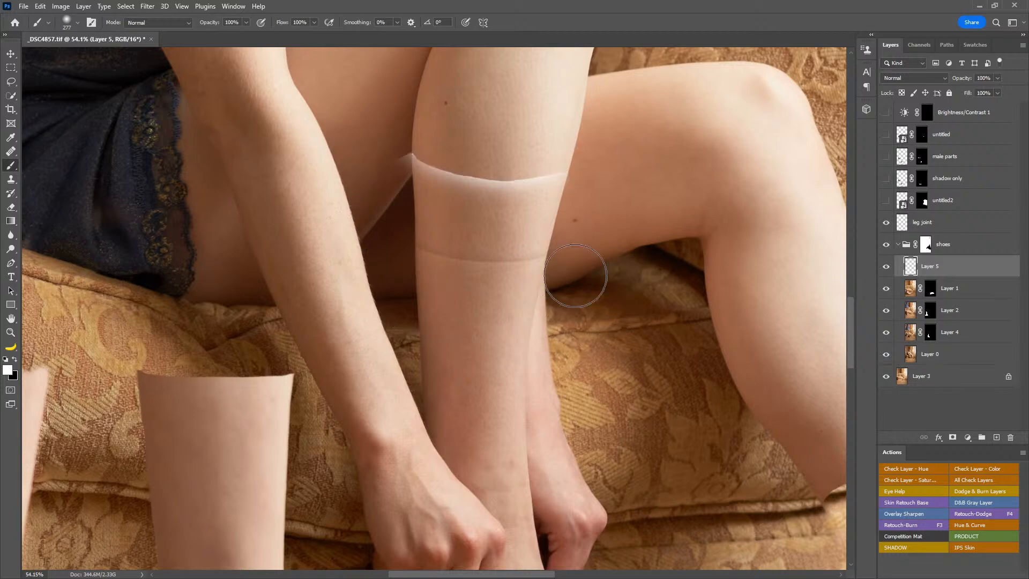
key(ctrl+z)
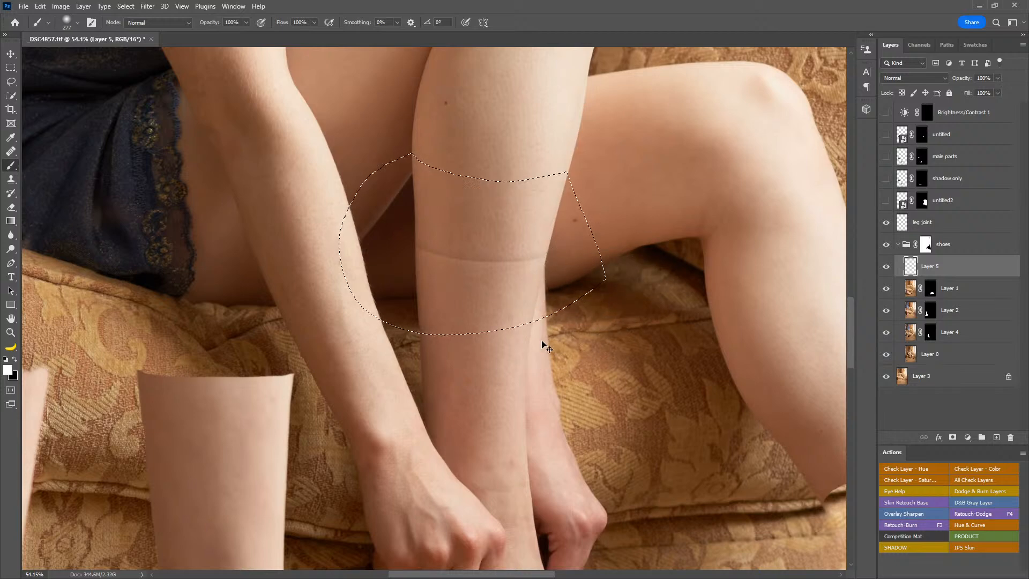
key(ctrl+d)
Step: Select the leg joint layer, try a higher layer opacity, and undo the change
click(950, 223)
drag(959, 79, 1002, 79)
key(ctrl+z)
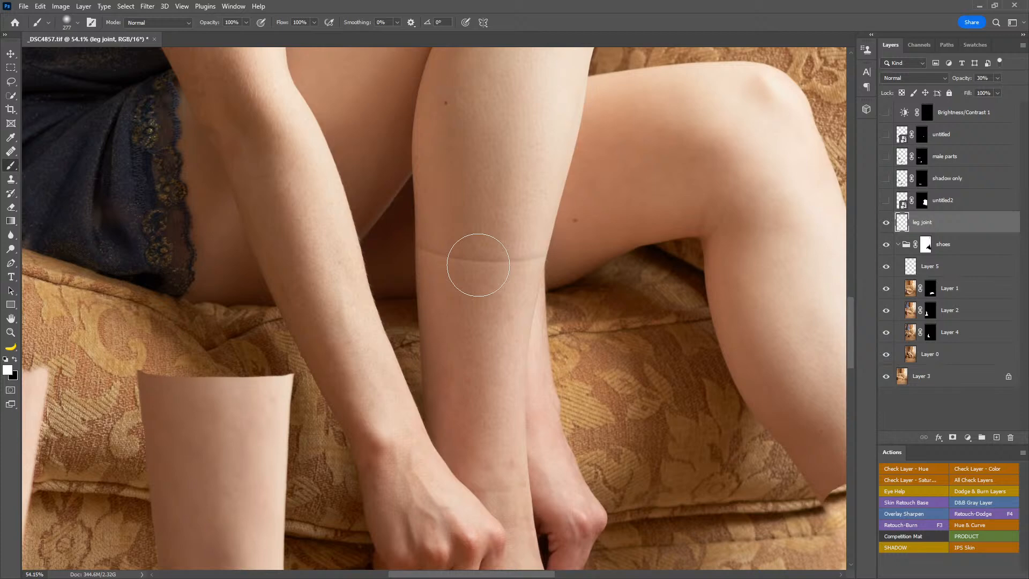
Step: Fit the whole image in view, show the untitled2 layer, and inspect the doll box beside the couch up close
click(15, 319)
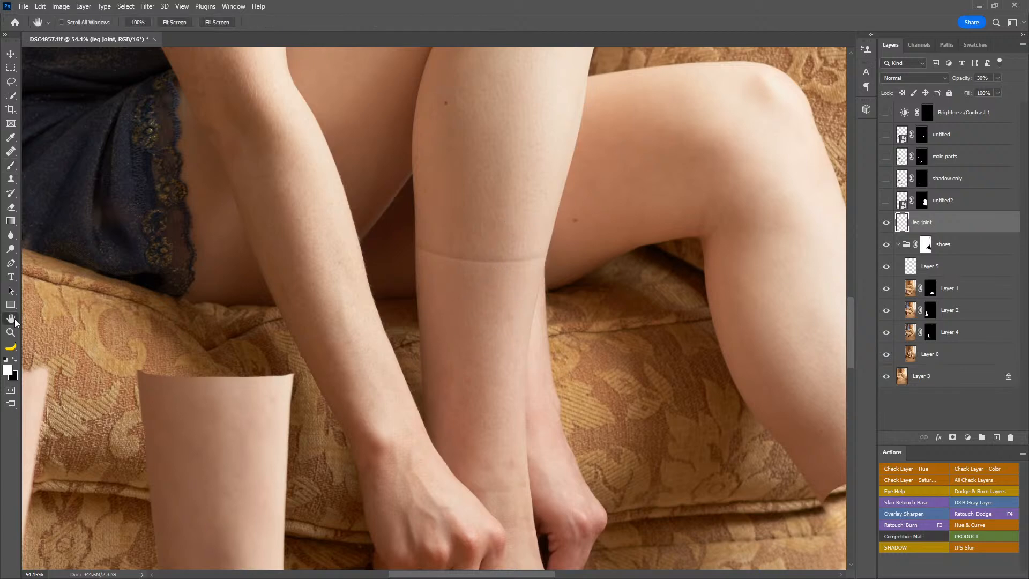
double_click(14, 320)
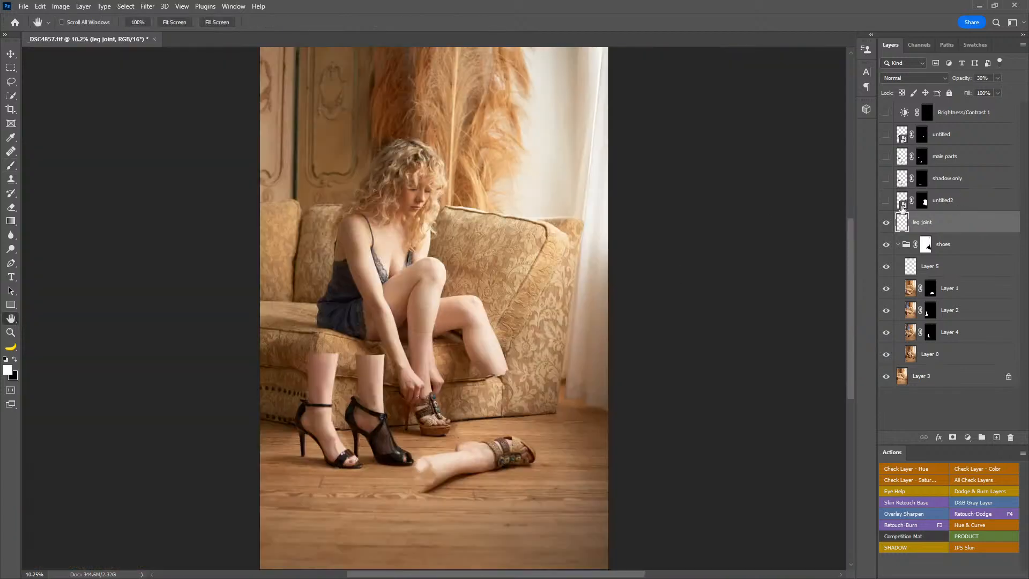
click(886, 201)
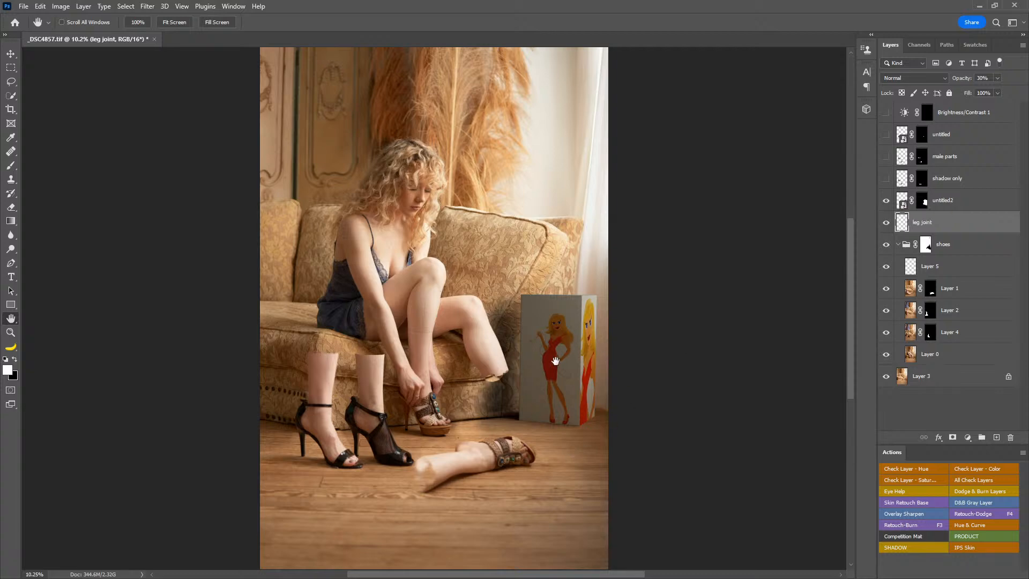
key(z)
drag(573, 369, 664, 300)
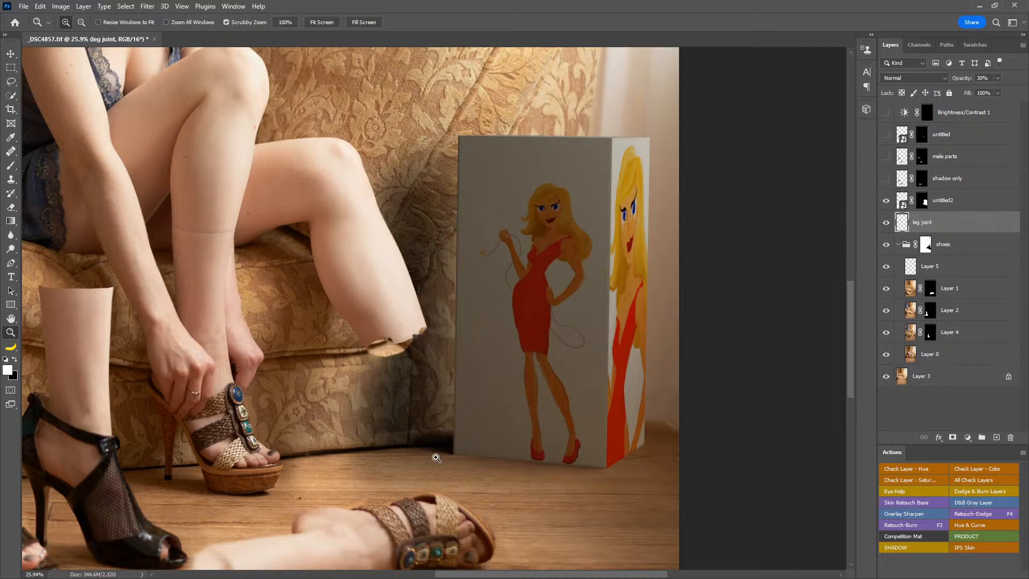
double_click(15, 319)
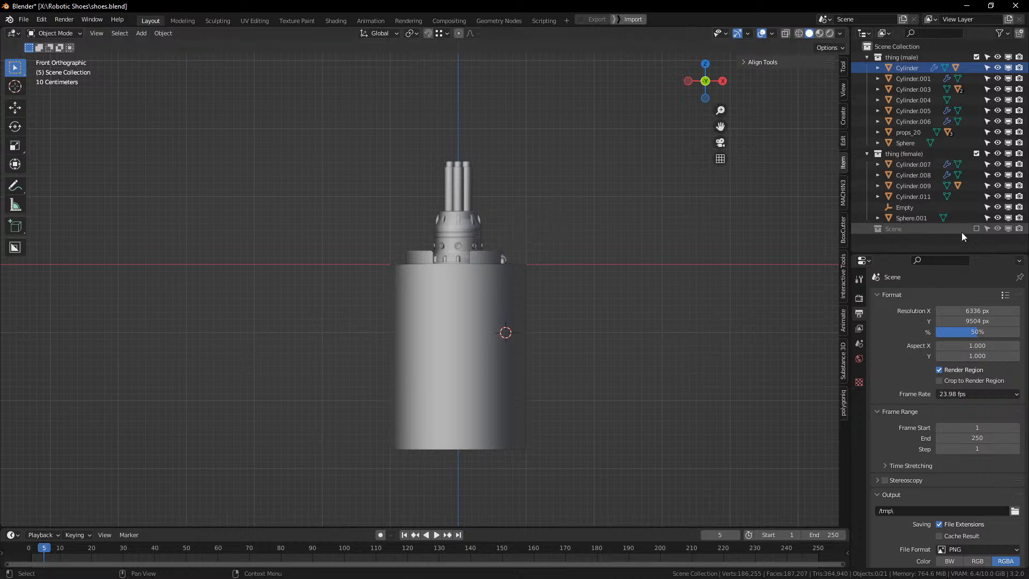
Step: In Blender, include the Scene collection, exclude the thing (male) and thing (female) collections, and view the scene in perspective
click(976, 229)
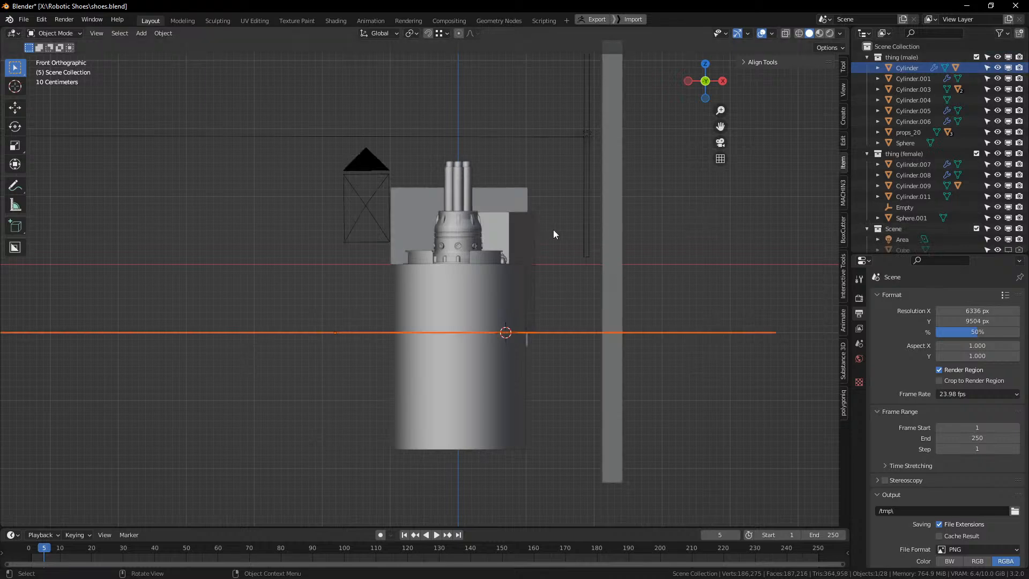
click(976, 57)
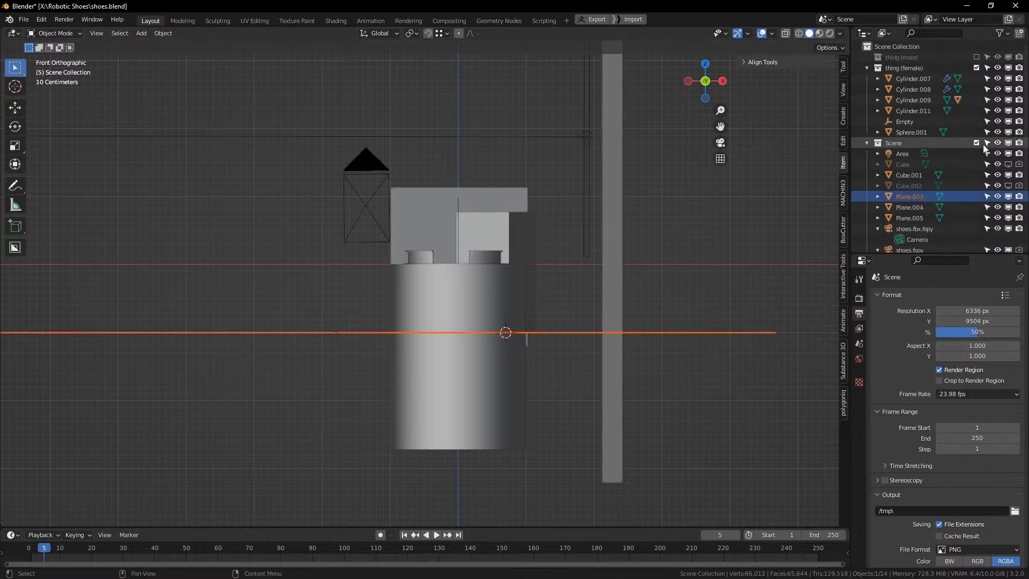
click(976, 68)
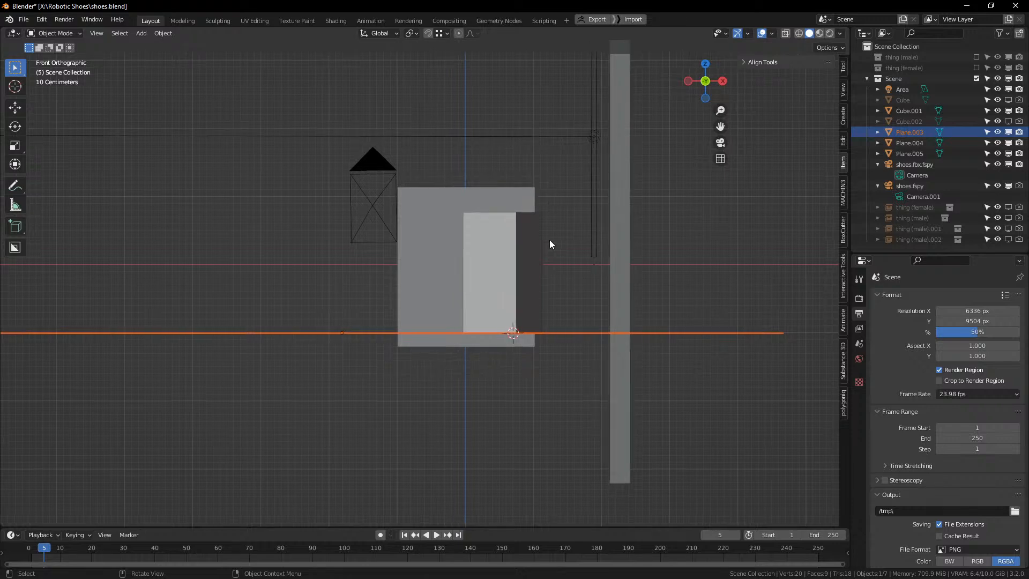
scroll(548, 240, up, 1)
click(294, 201)
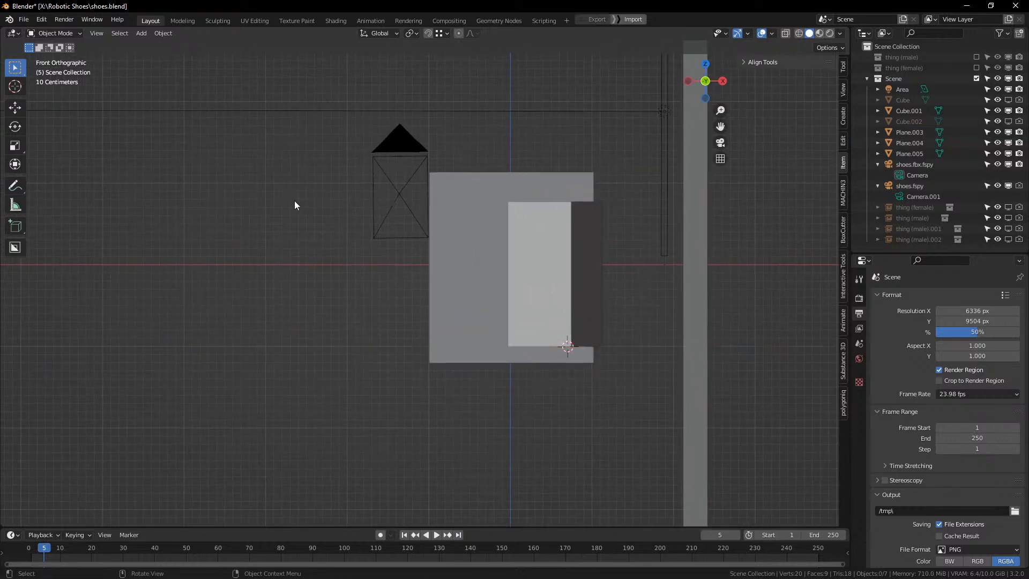
drag(294, 200, 512, 300)
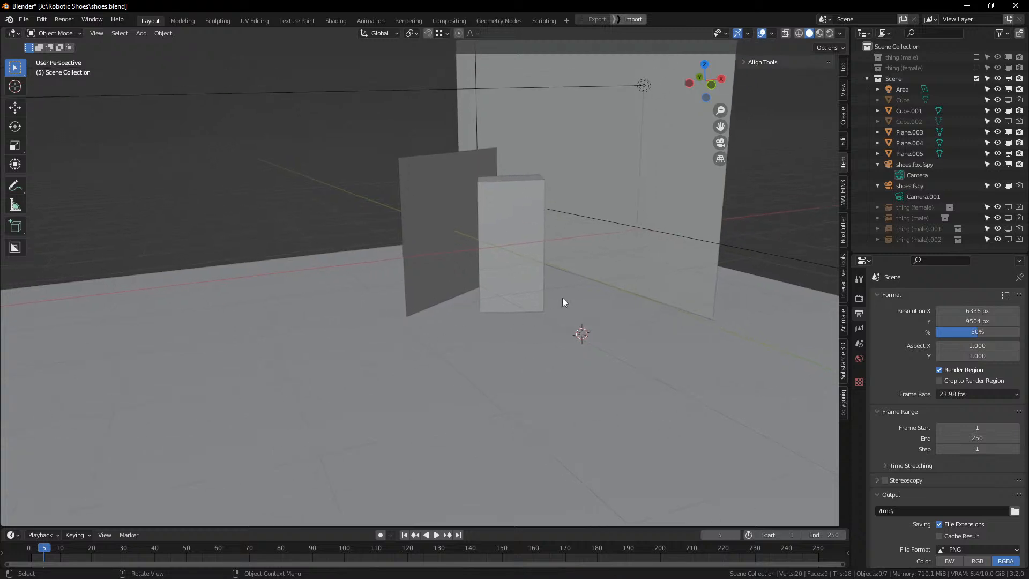
Step: Examine the tall side plane in perspective, and look through the camera to check the back, side and floor planes against the photo
click(687, 153)
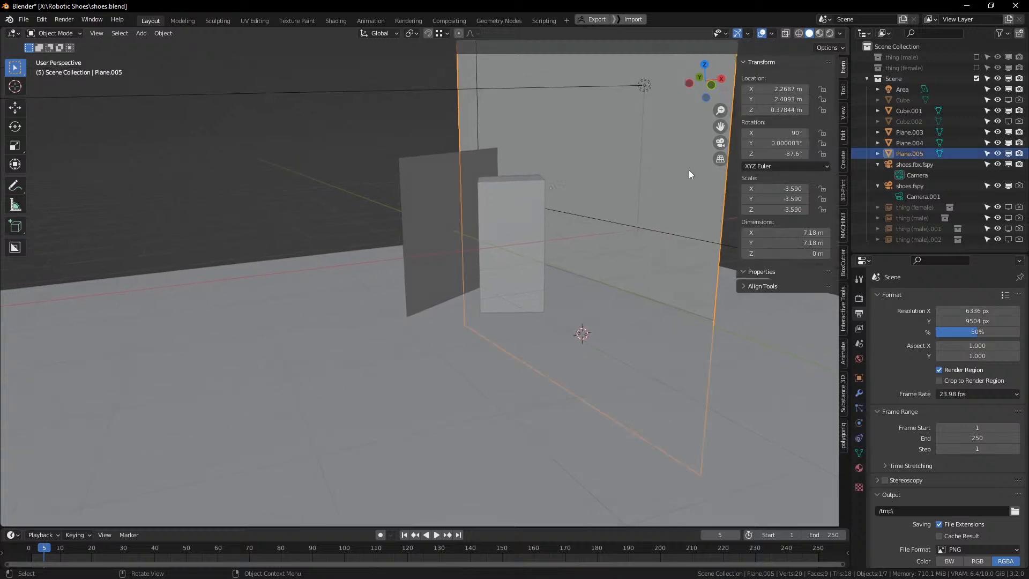
drag(689, 169, 669, 189)
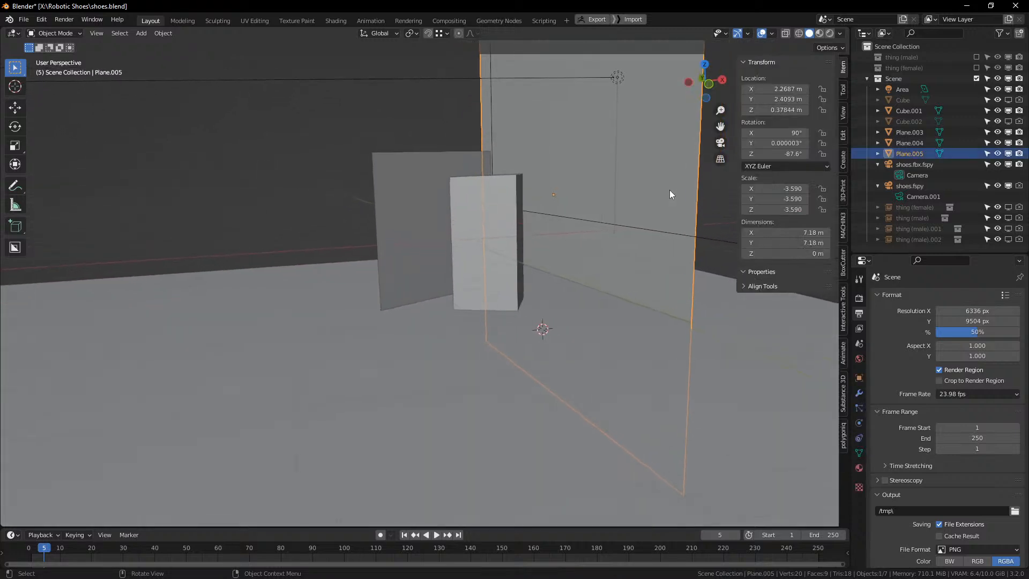
click(303, 159)
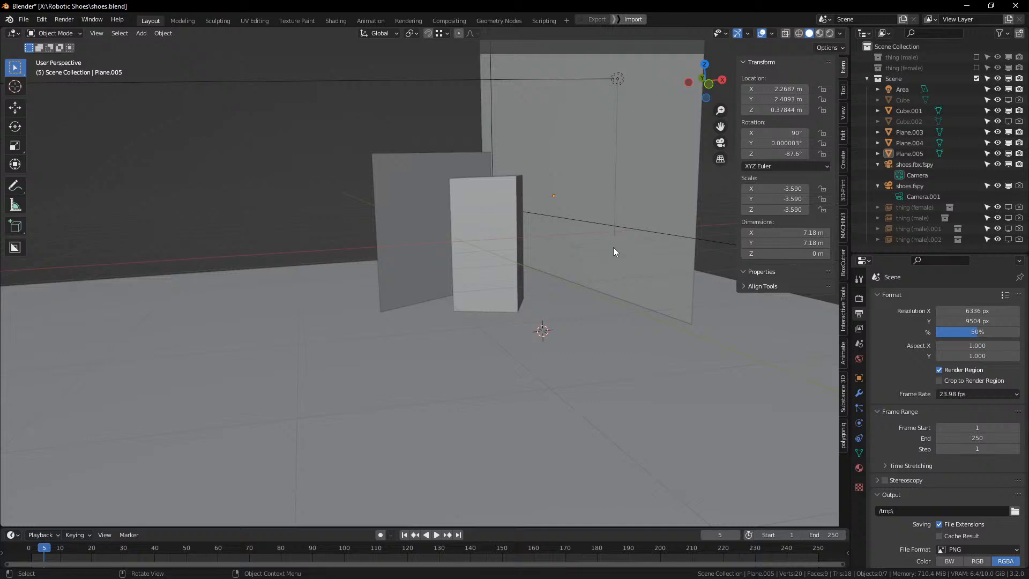
key(KP_0)
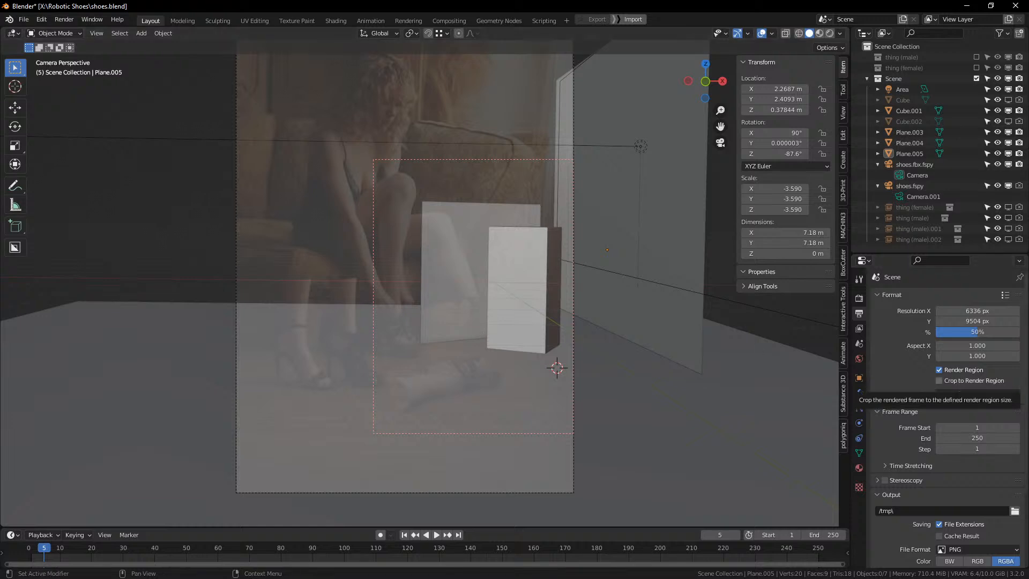
click(458, 238)
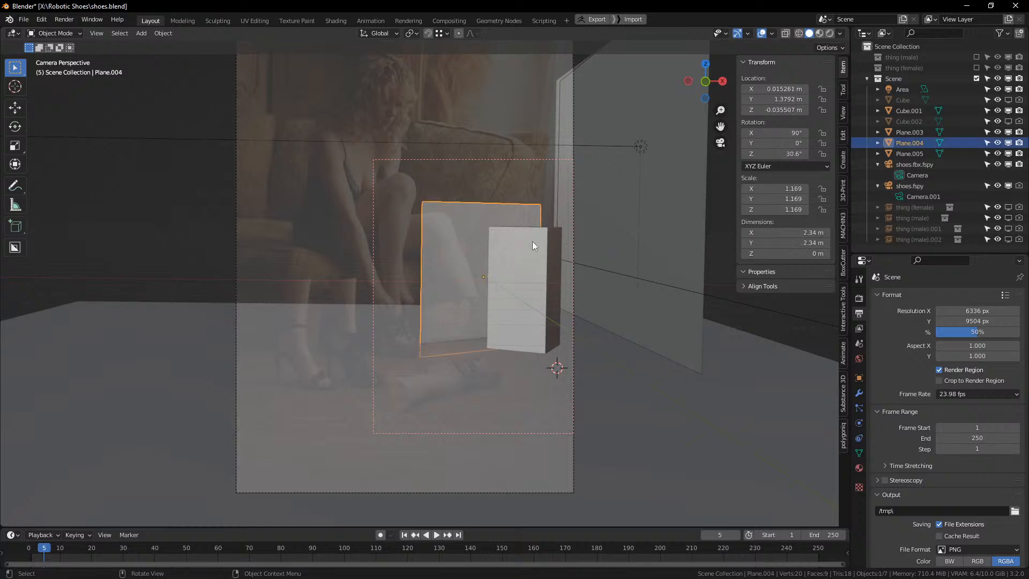
click(656, 233)
click(524, 420)
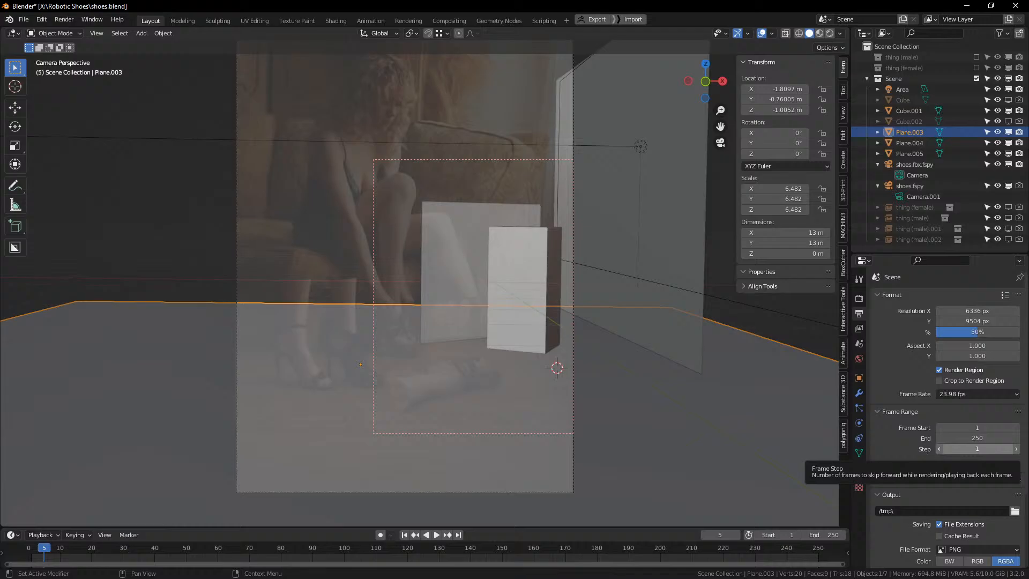
Step: Switch back to Photoshop and show the shadow only layer above the untitled2 layer
key(alt+Tab)
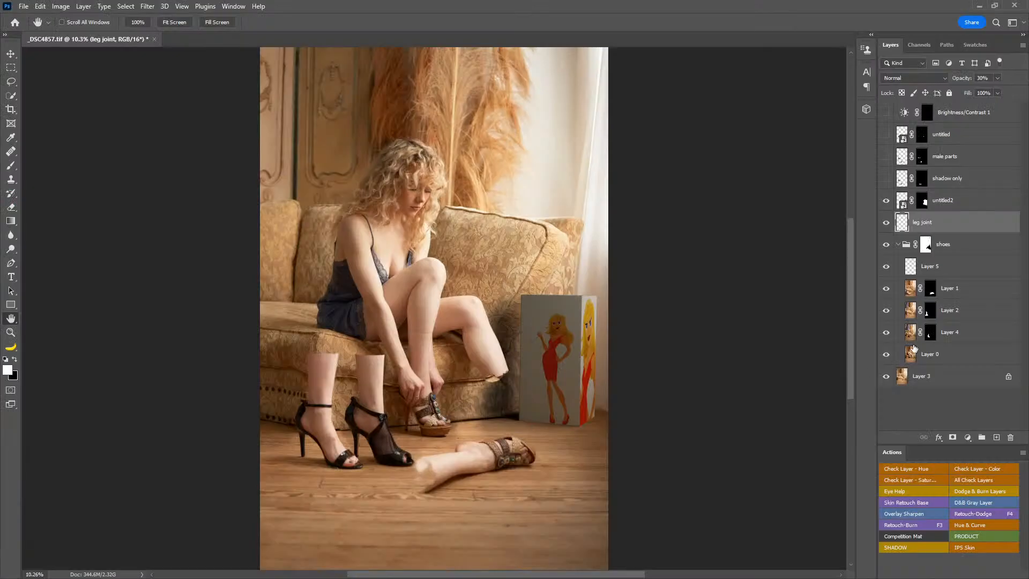
click(946, 204)
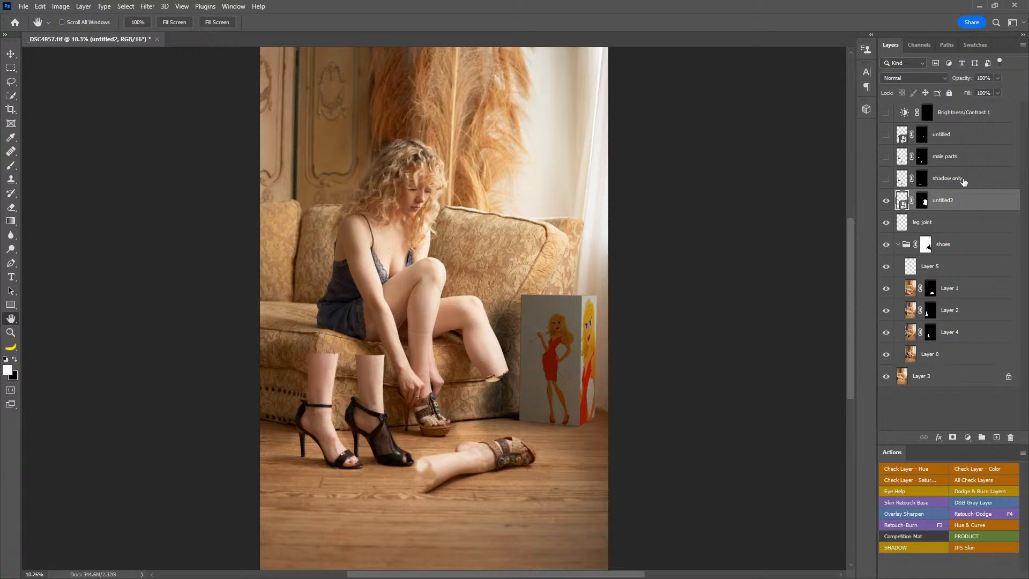
click(959, 178)
click(885, 178)
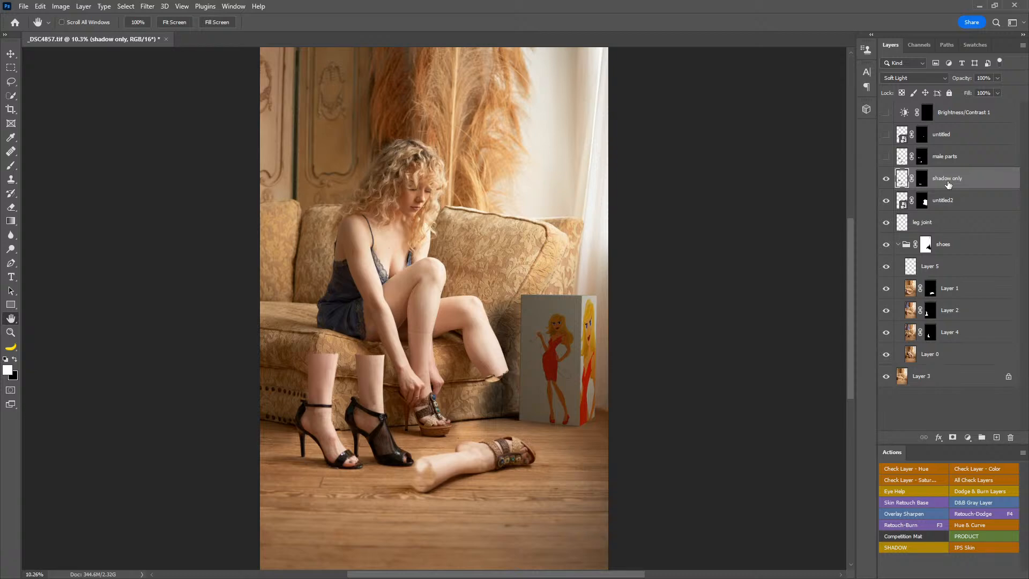
Step: Show the male parts and untitled layers, framing the metal connectors on the legs up close
click(915, 163)
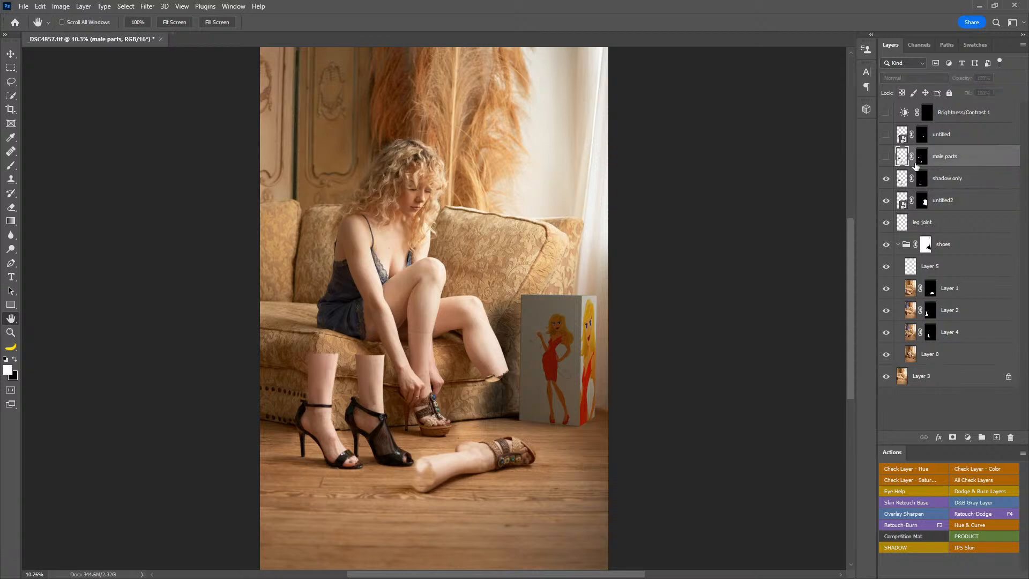
click(885, 159)
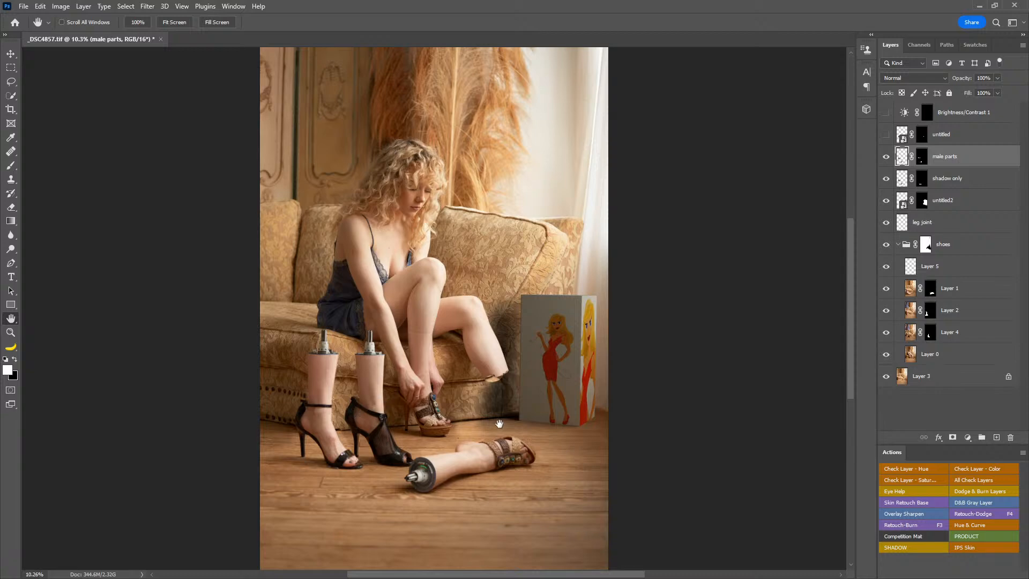
key(z)
drag(408, 457, 515, 442)
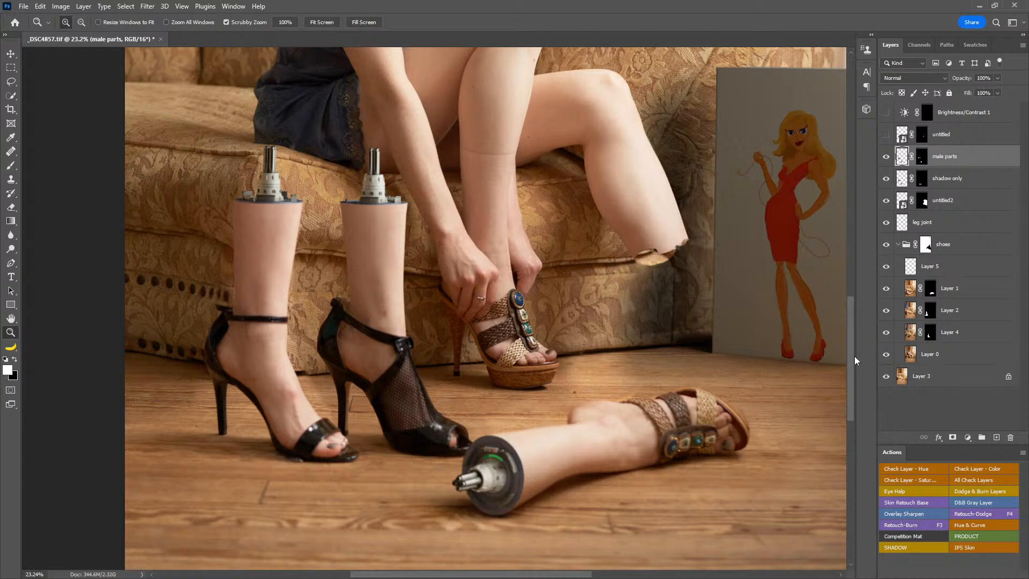
drag(852, 356, 853, 367)
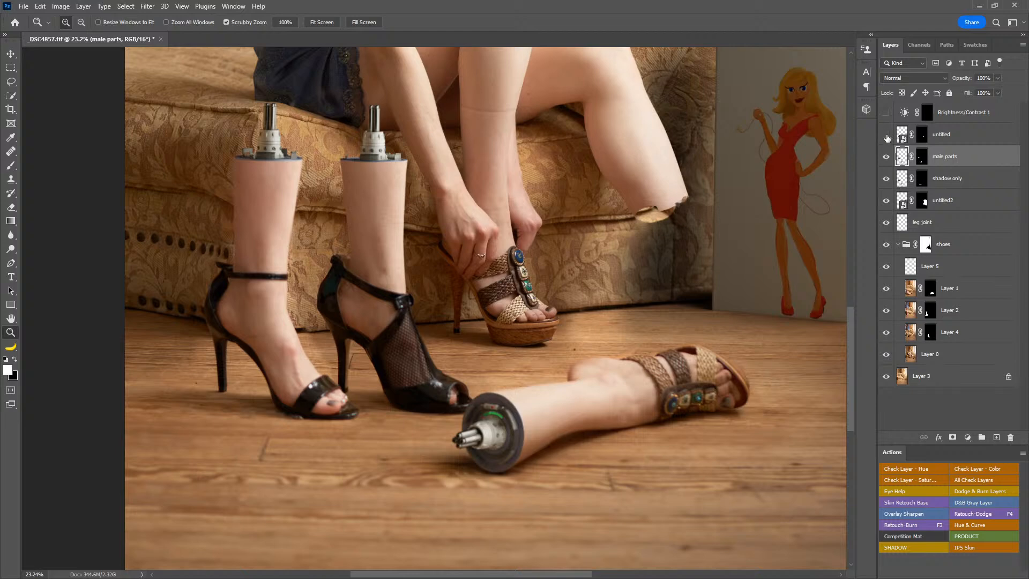
click(886, 134)
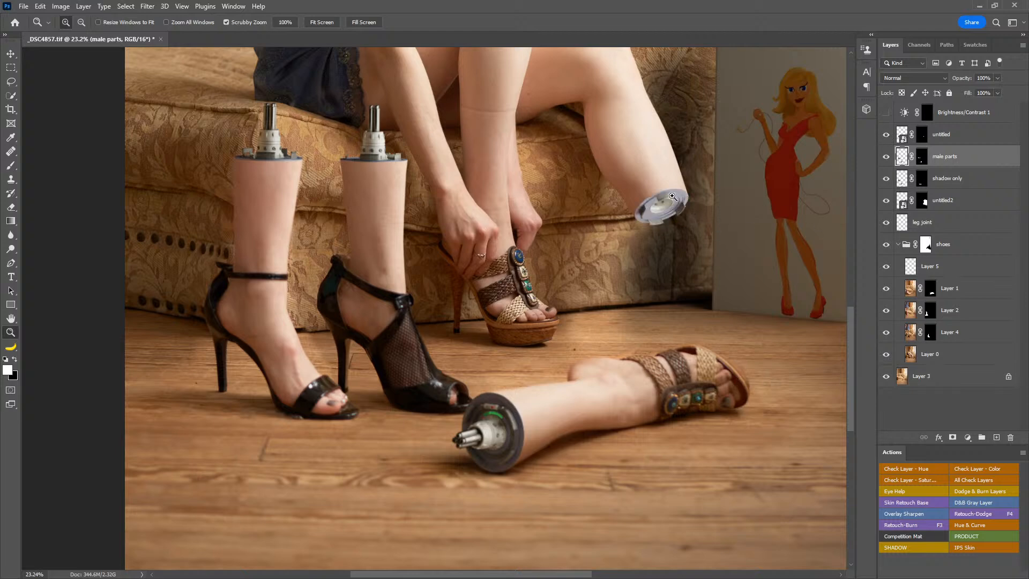
Step: Try moving the untitled layer's metal socket away from the raised leg's stump, and undo the move
click(963, 141)
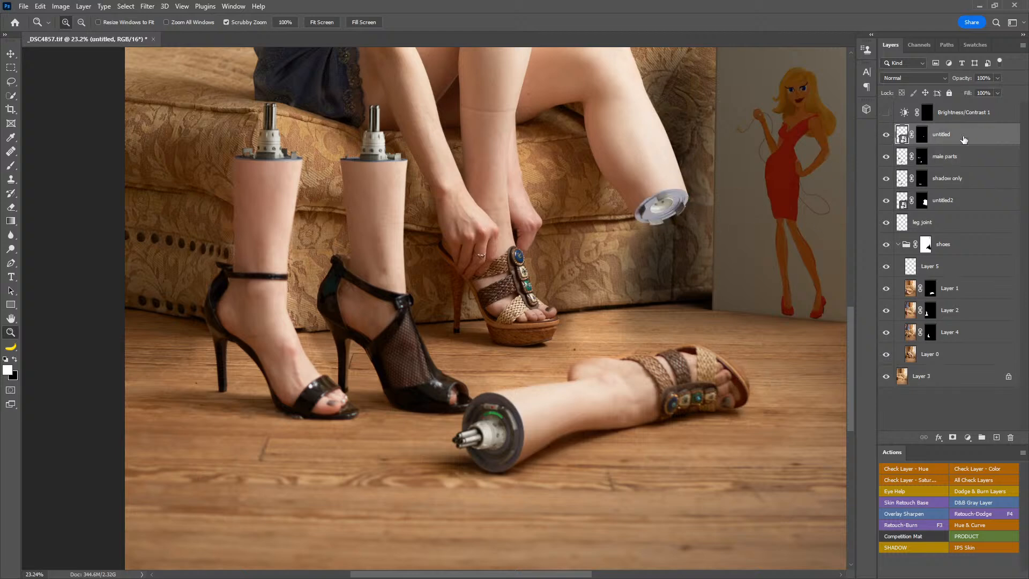
key(v)
drag(639, 247, 601, 295)
key(ctrl+z)
key(ctrl)
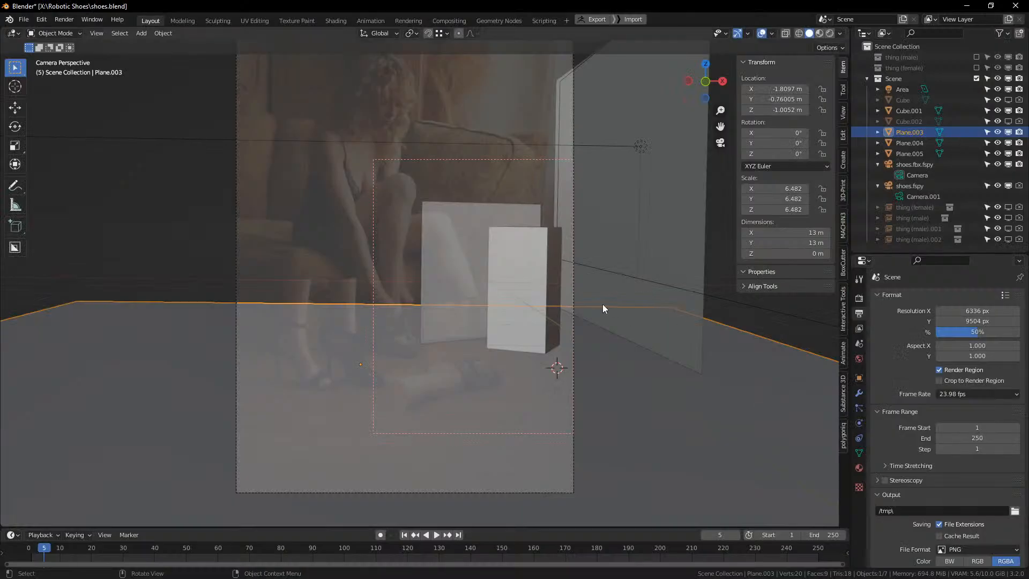
Step: Switch to Blender, include the thing (female) and thing (male) collections, exclude Scene, and frame the connector from above
click(976, 67)
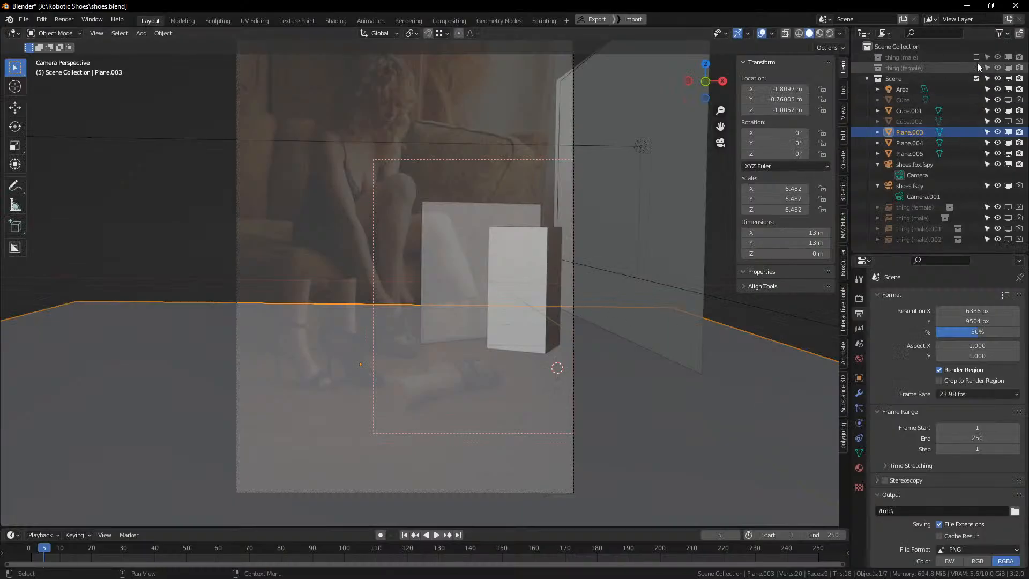
click(976, 56)
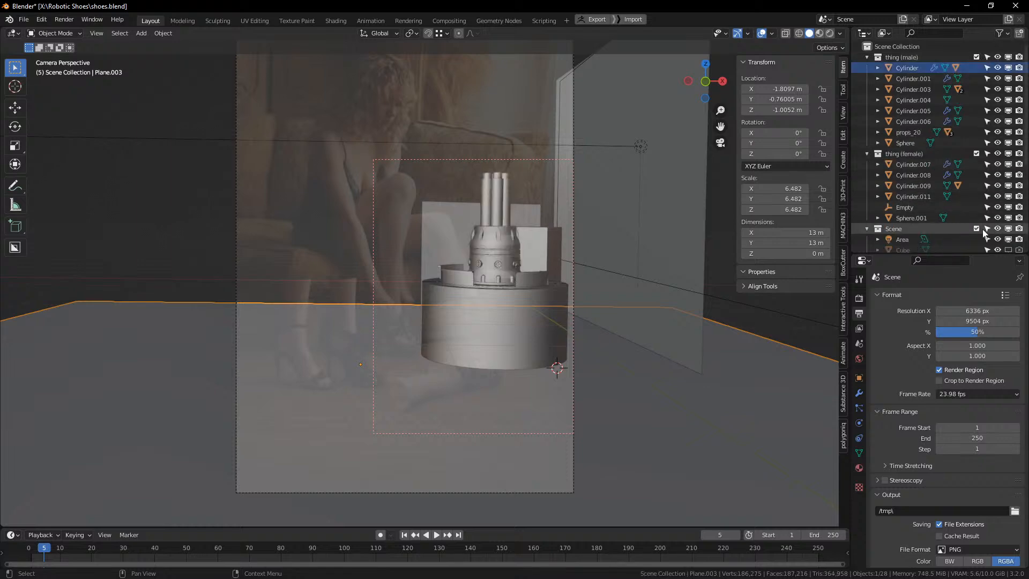
click(976, 229)
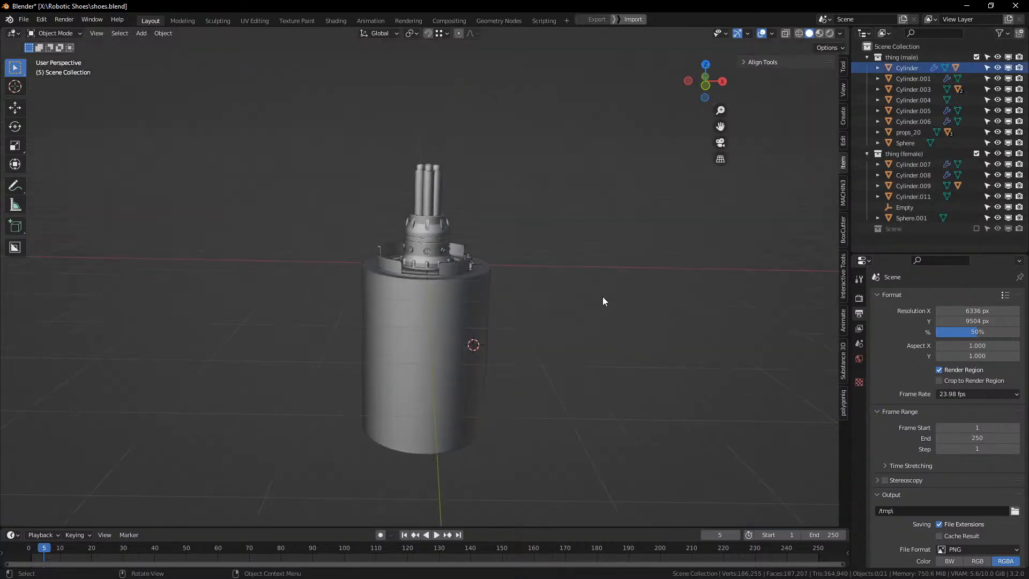
scroll(599, 298, up, 4)
drag(599, 298, 618, 266)
Step: Try moving the ribbed connector housing with its four tubes out of the base, and cancel the move
click(596, 285)
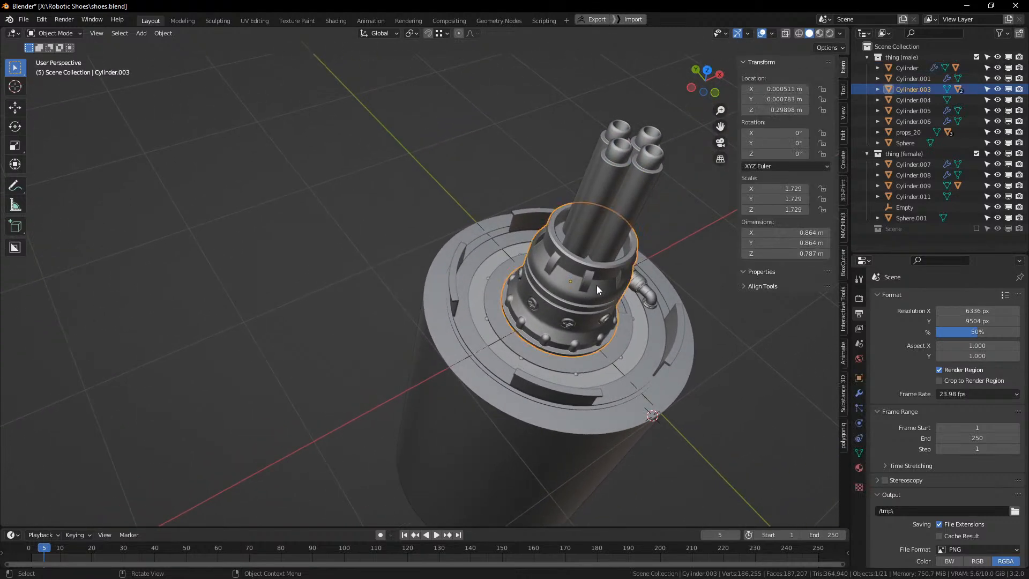
click(895, 54)
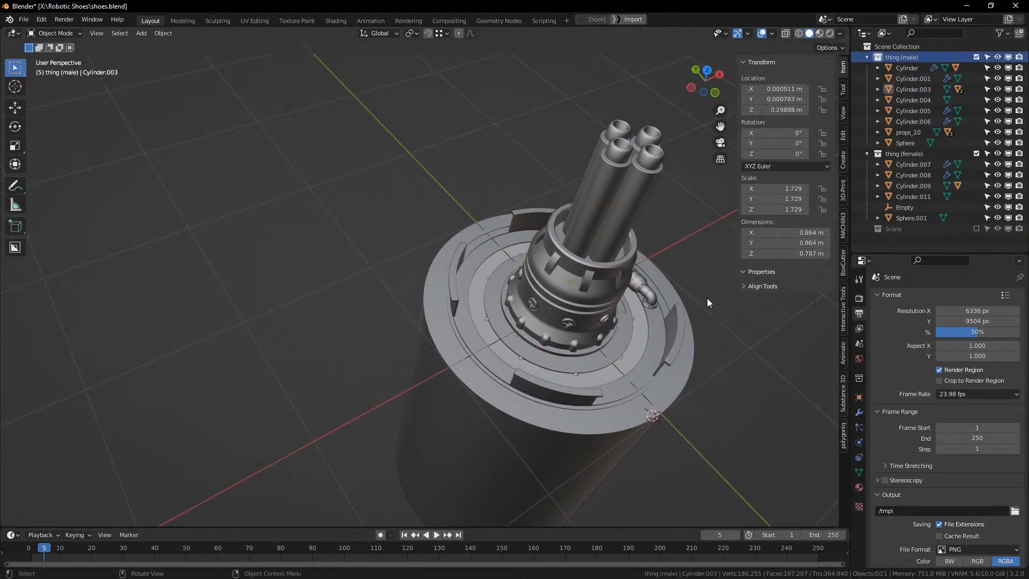
key(a)
click(646, 239)
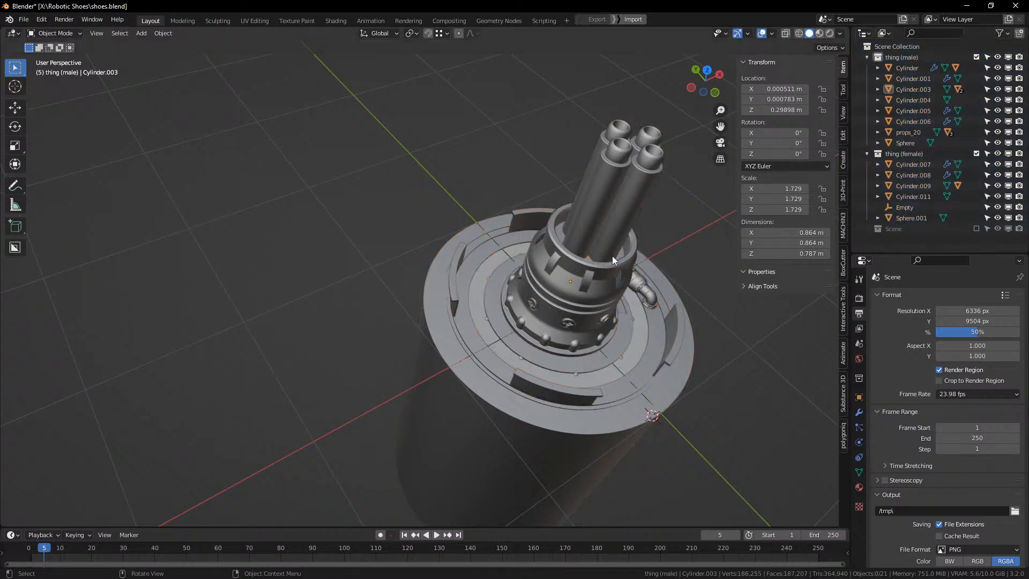
click(612, 271)
key(g)
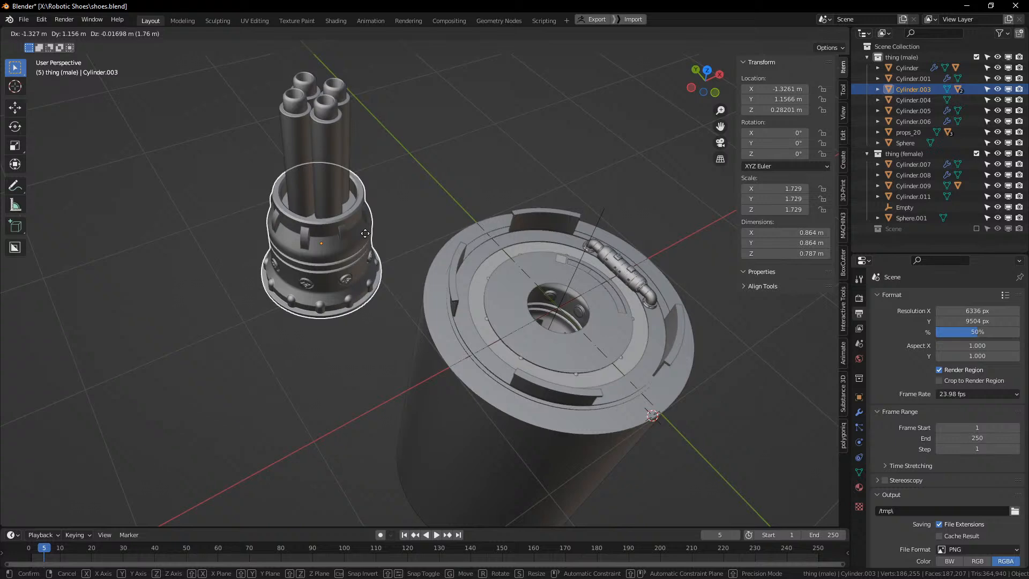
right_click(841, 63)
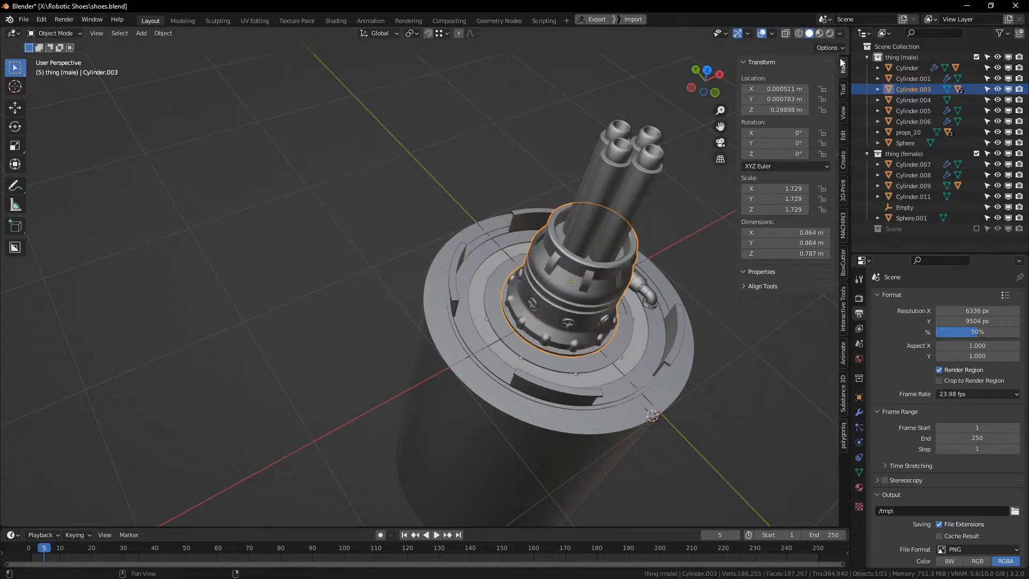
Step: Exclude the thing (male) collection and view the inside of the female socket up close
click(976, 57)
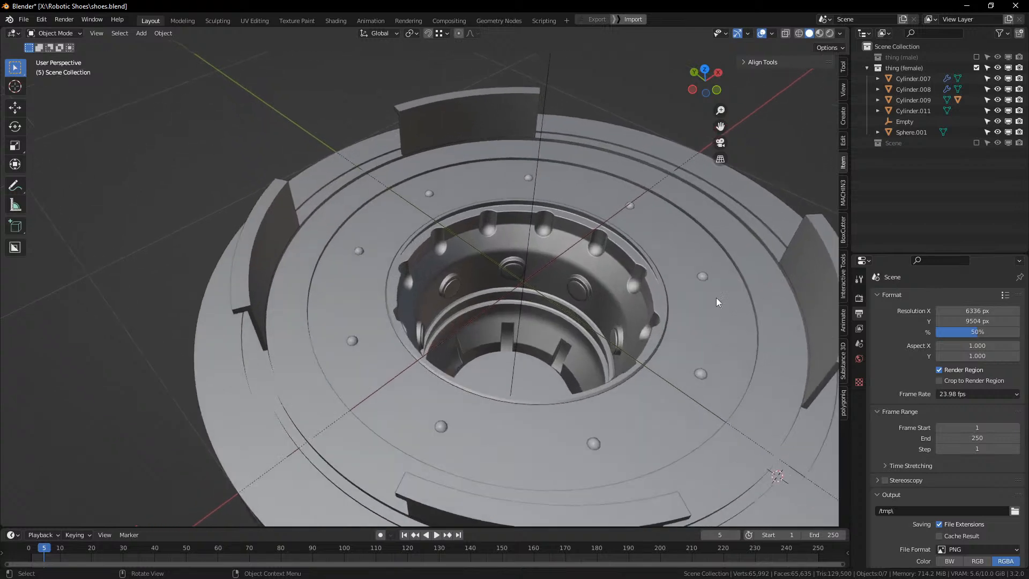
Step: Preview the female socket in rendered shading, set the viewport to Material Preview, and inspect the socket's rim, blades and rust-streaked side
click(830, 35)
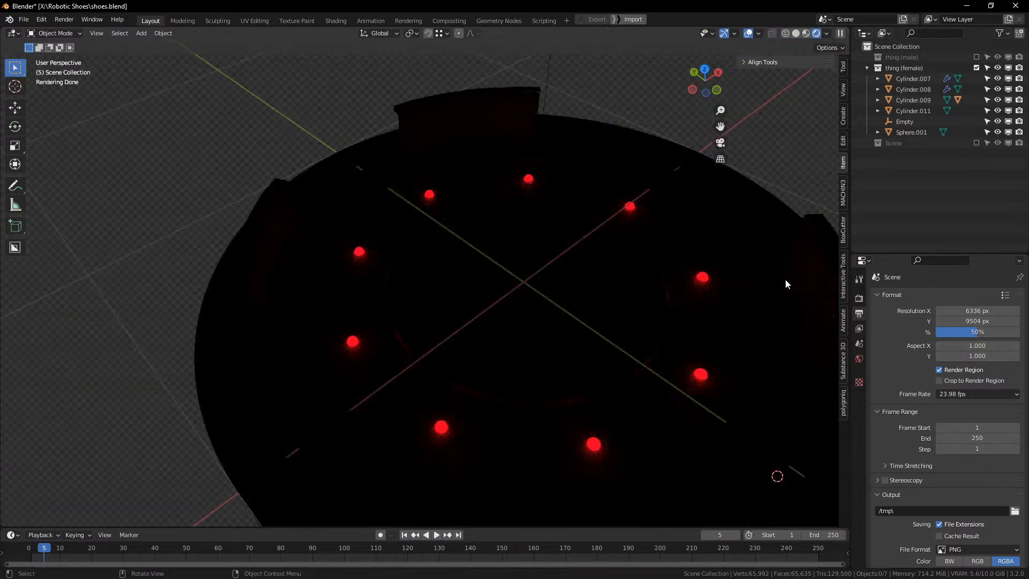
click(806, 33)
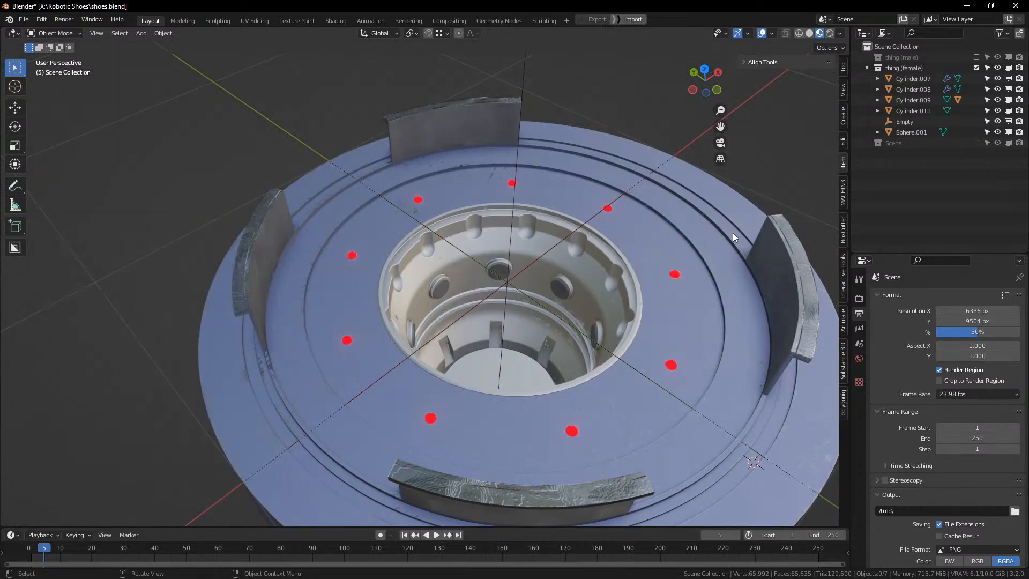
drag(732, 233, 730, 212)
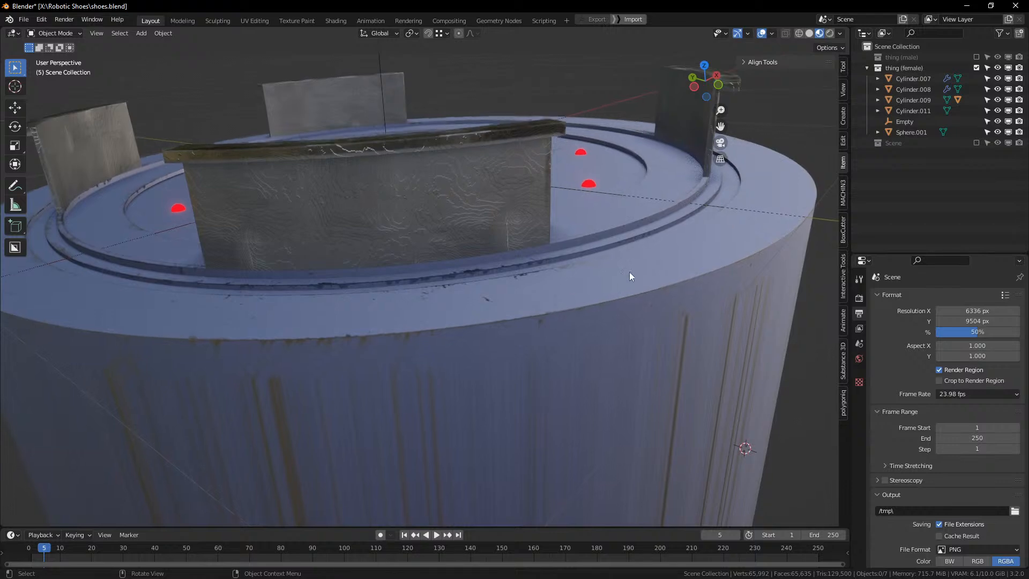
drag(629, 272, 241, 292)
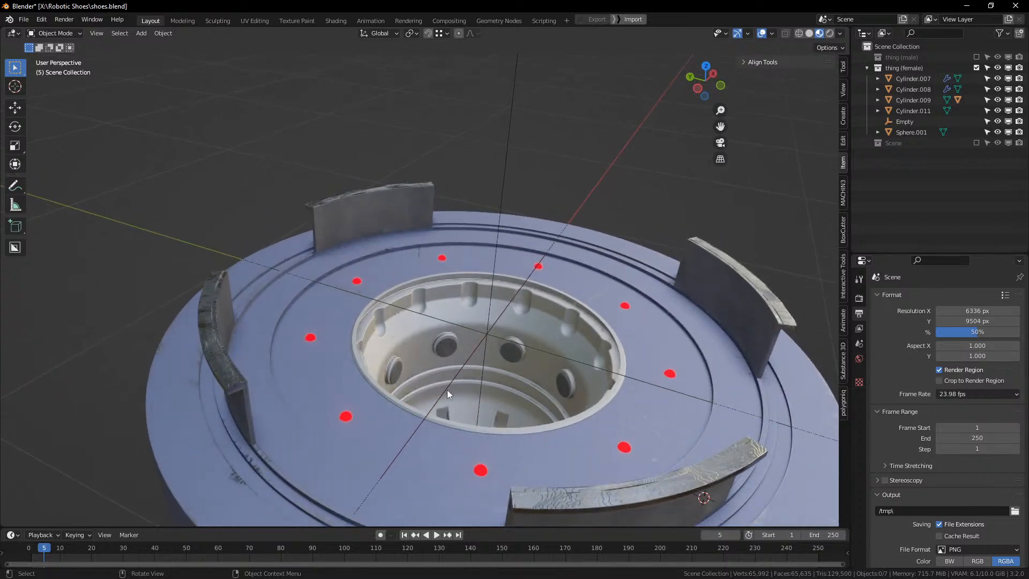
scroll(447, 391, down, 4)
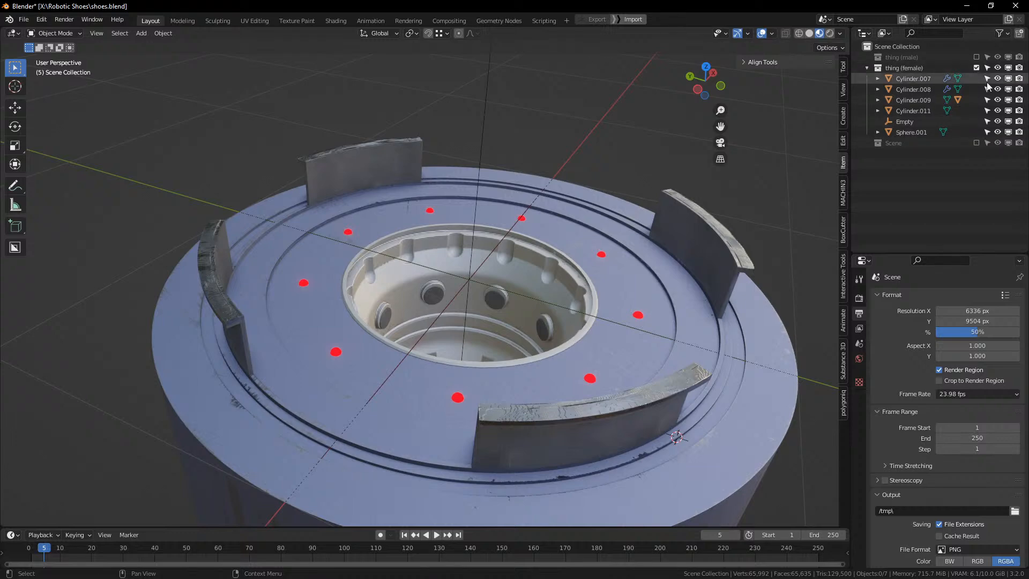
Step: Include the thing (male) collection again alongside the female socket and clear the object selection
click(976, 57)
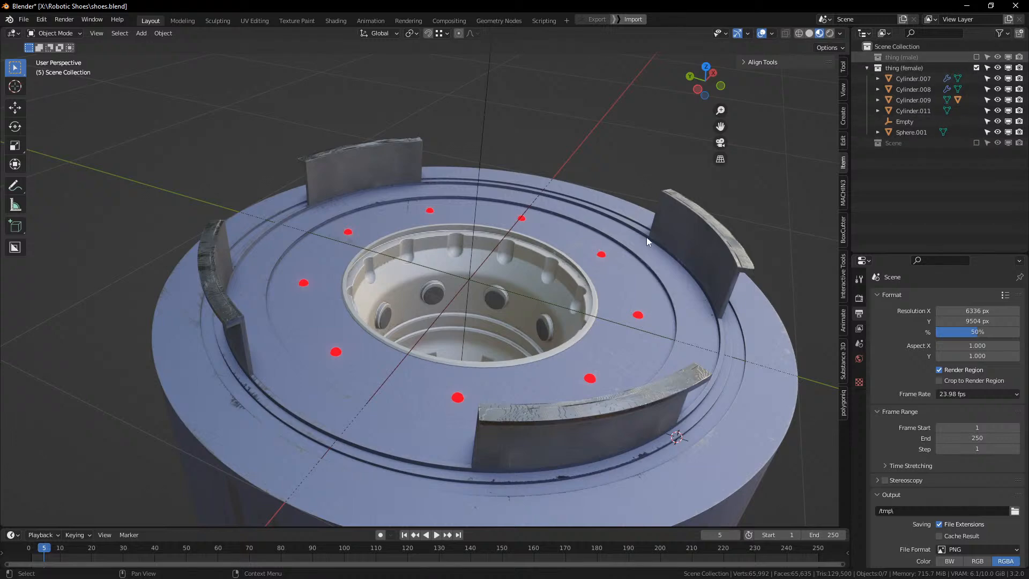
scroll(646, 240, down, 6)
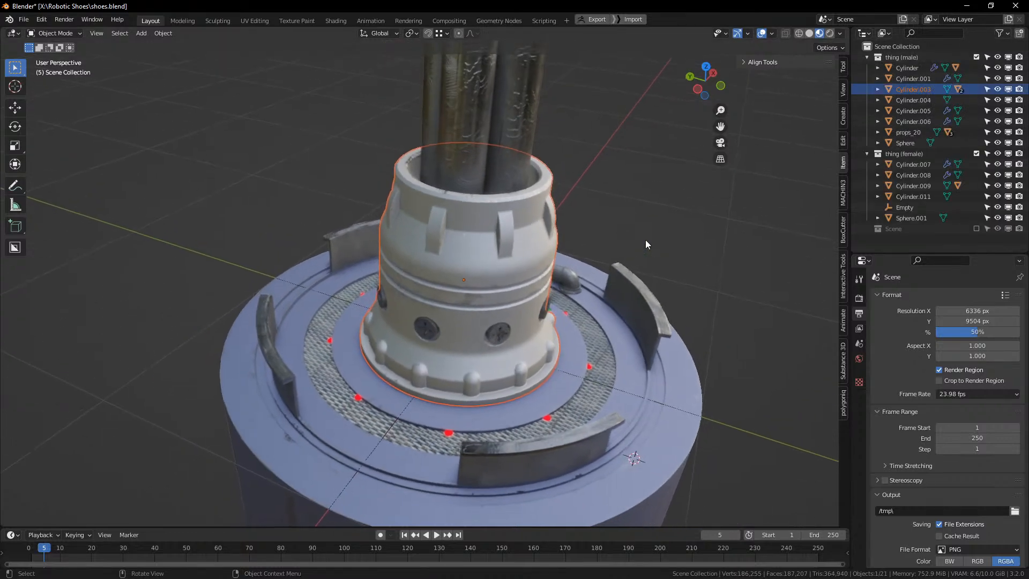
click(645, 240)
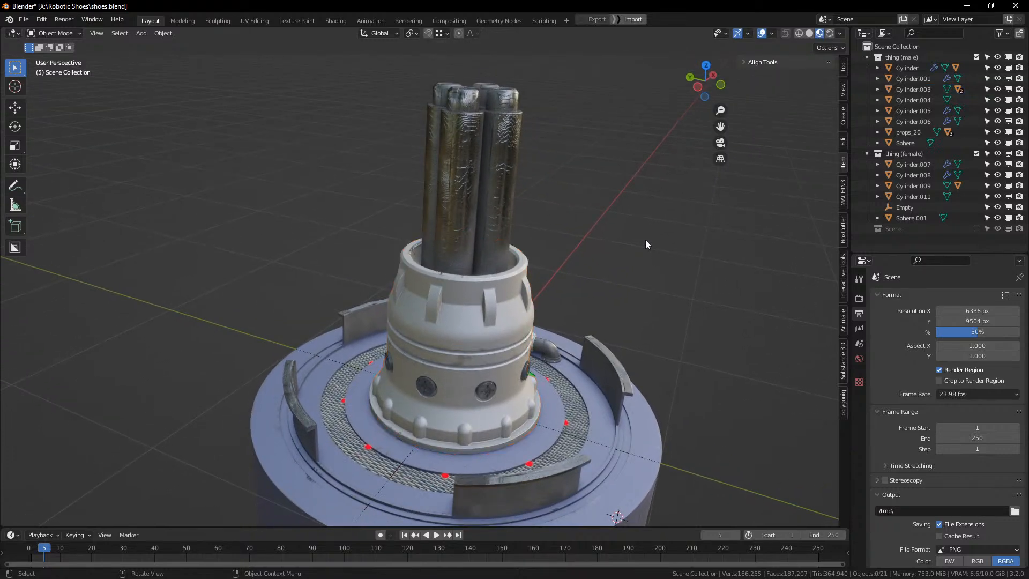
Step: Examine the textured male connector seated in its base, from the screws and ribs up close to the full tubes and cylinder
scroll(634, 254, up, 8)
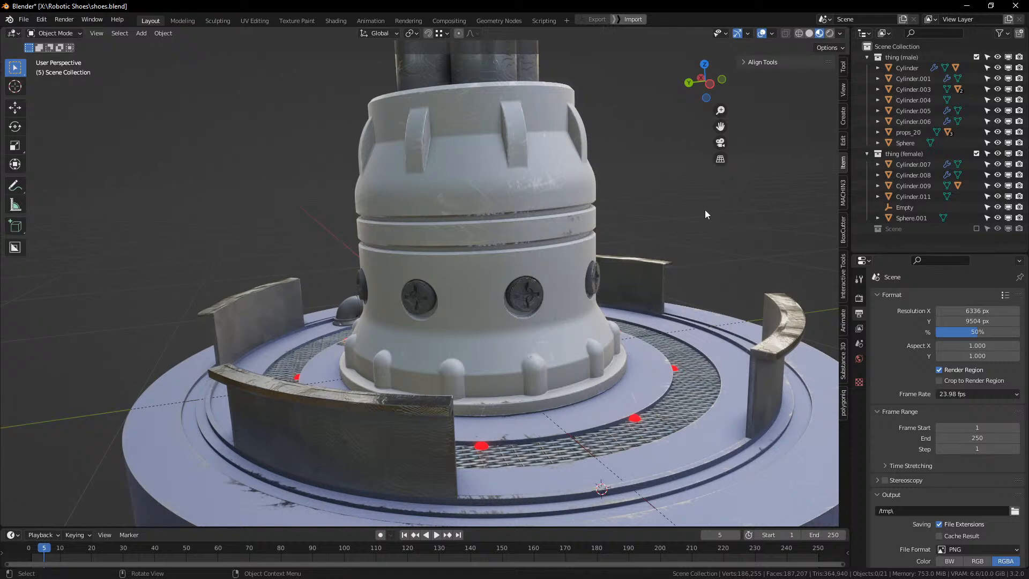
scroll(705, 211, up, 3)
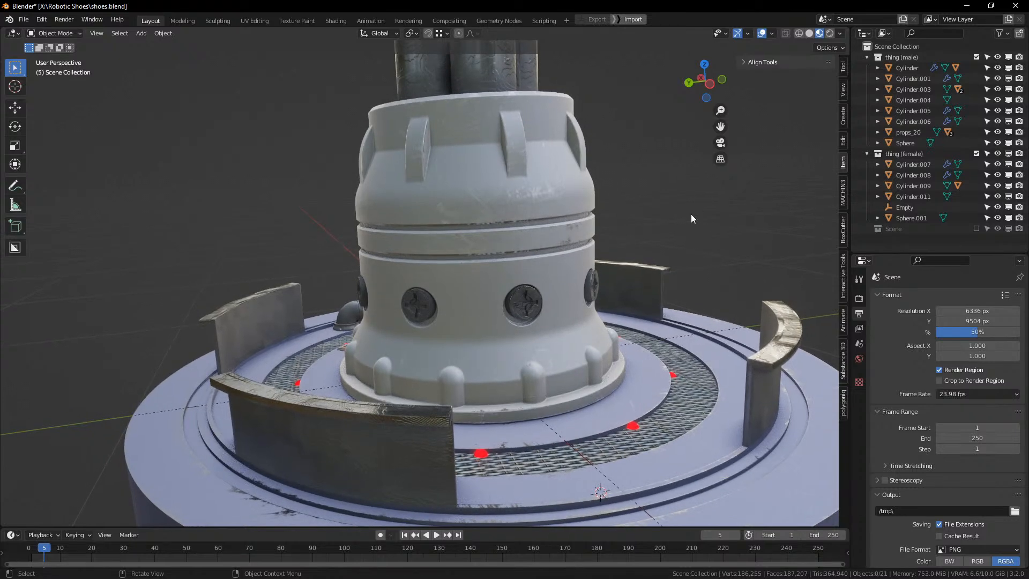
scroll(690, 214, down, 1)
scroll(690, 219, down, 3)
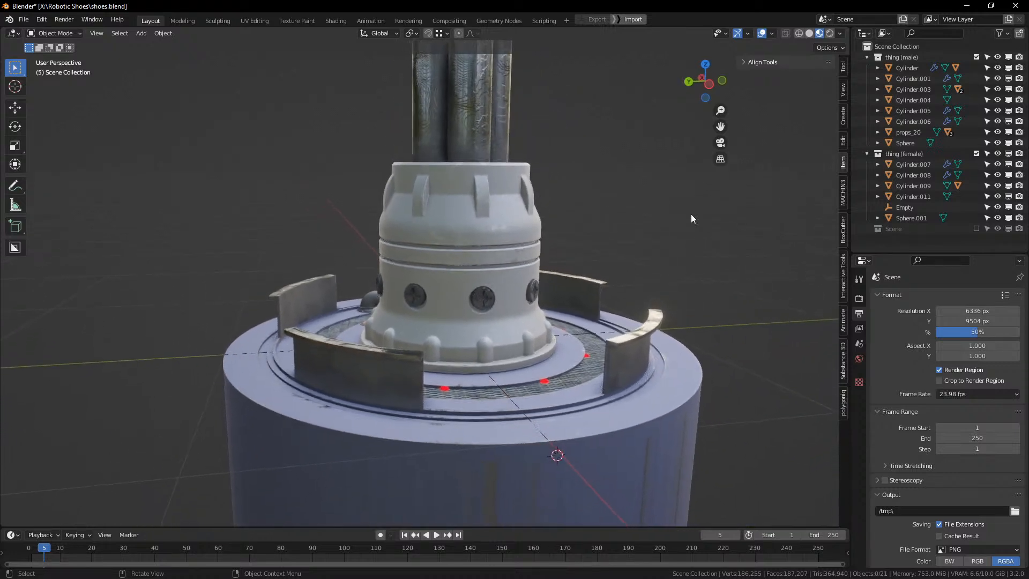
scroll(610, 317, down, 4)
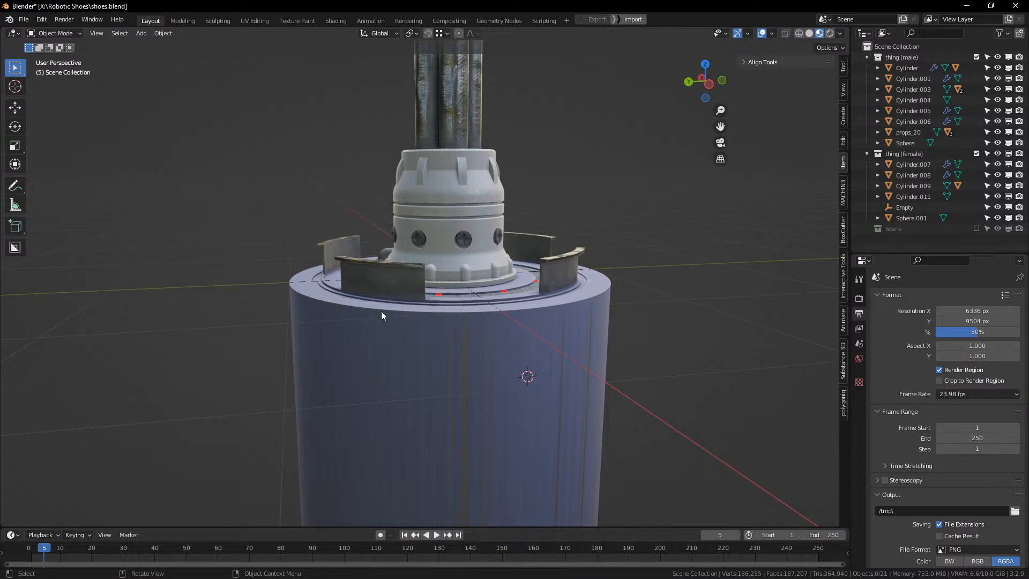
scroll(568, 268, down, 2)
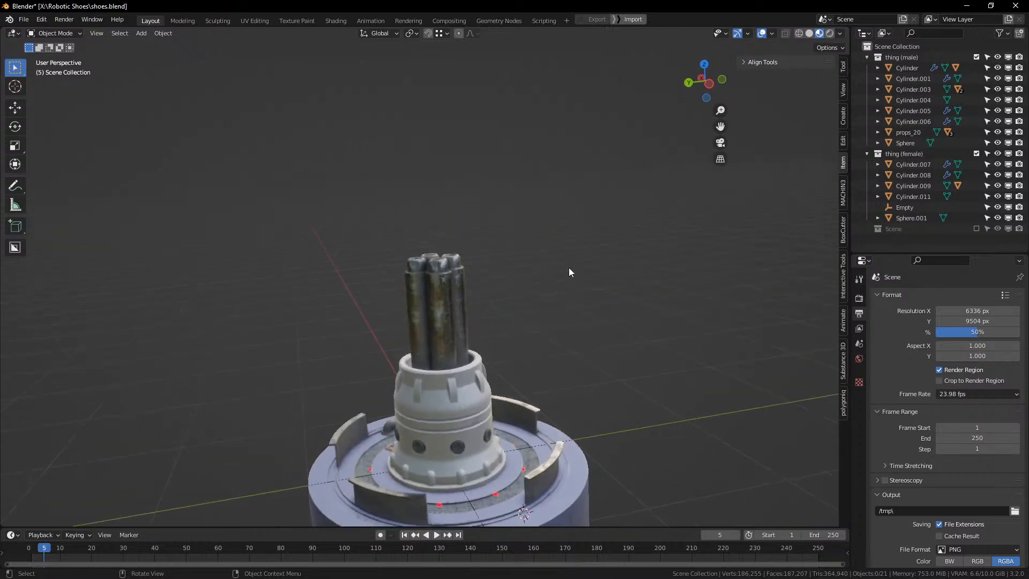
scroll(504, 413, down, 2)
scroll(503, 413, up, 2)
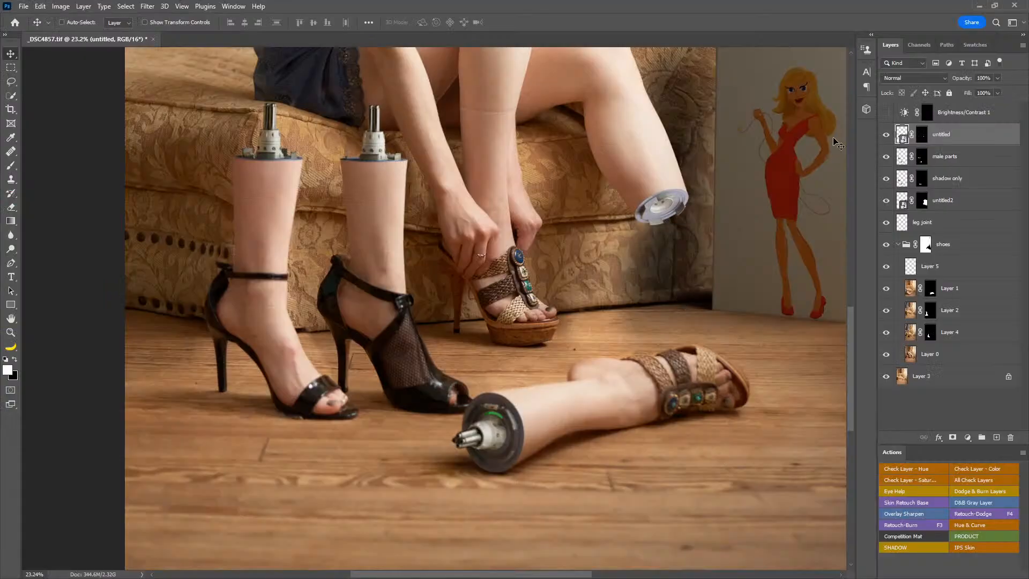
Step: Switch to Photoshop and inspect the male connectors on the two standing legs at 100% zoom
double_click(10, 332)
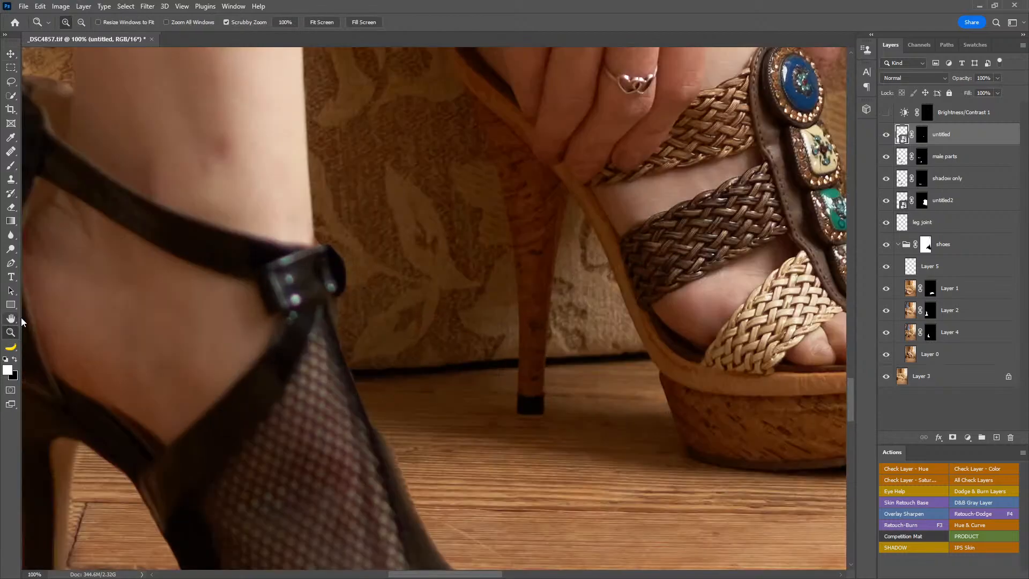
drag(591, 264, 528, 514)
drag(651, 155, 592, 493)
drag(771, 231, 718, 318)
drag(253, 450, 597, 406)
drag(441, 332, 615, 312)
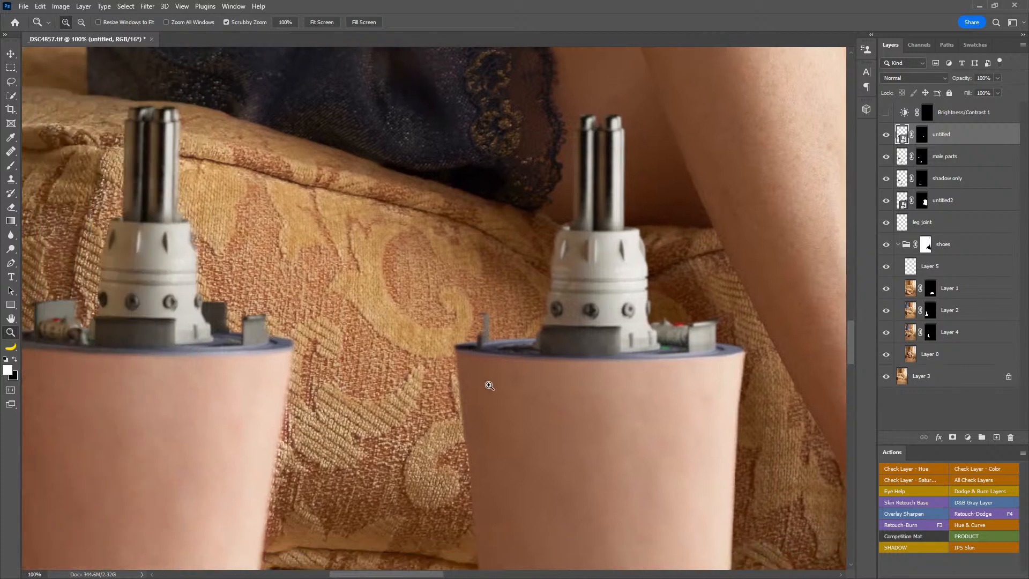
drag(314, 341, 401, 343)
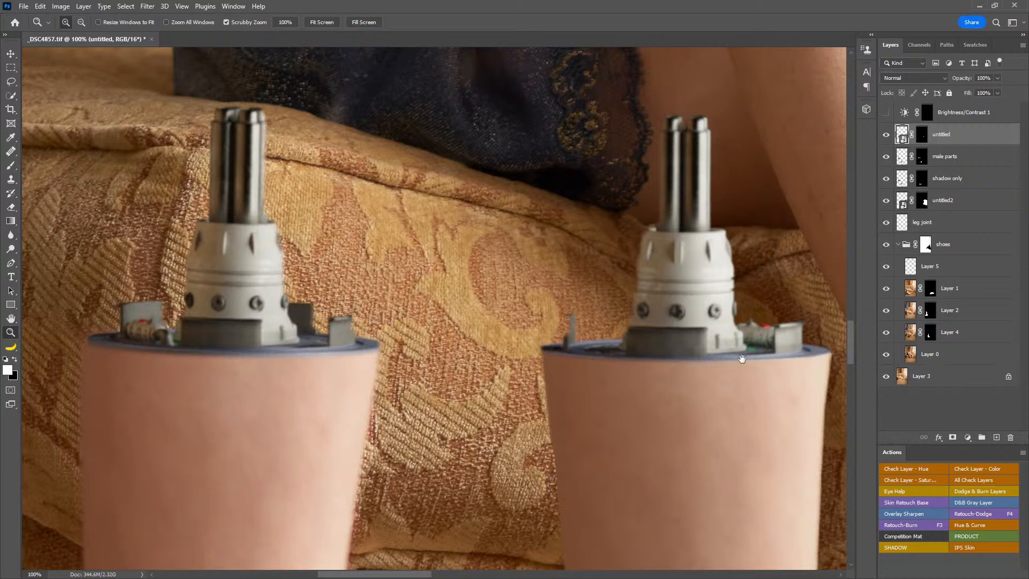
drag(739, 357, 724, 358)
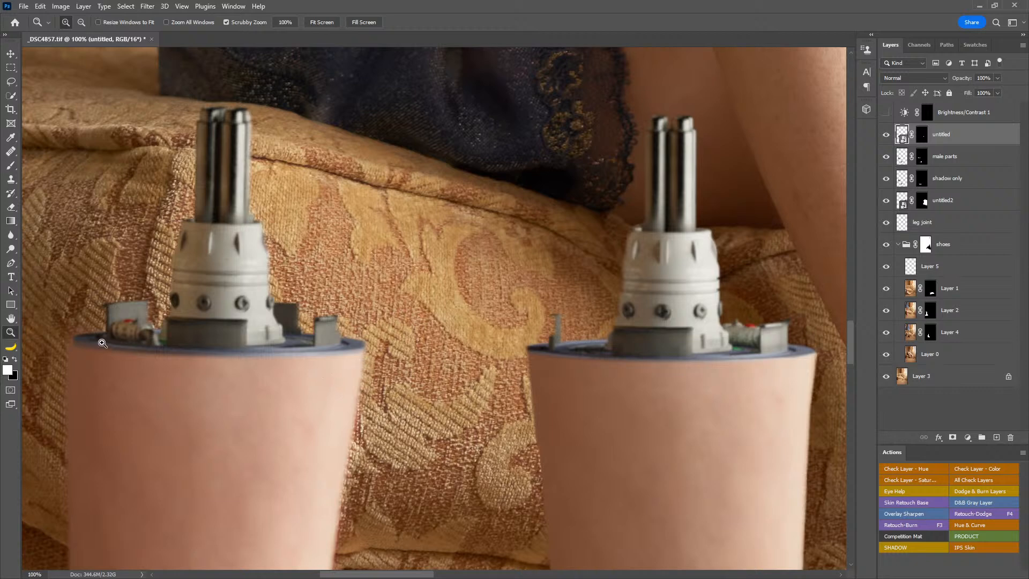
drag(539, 408, 543, 408)
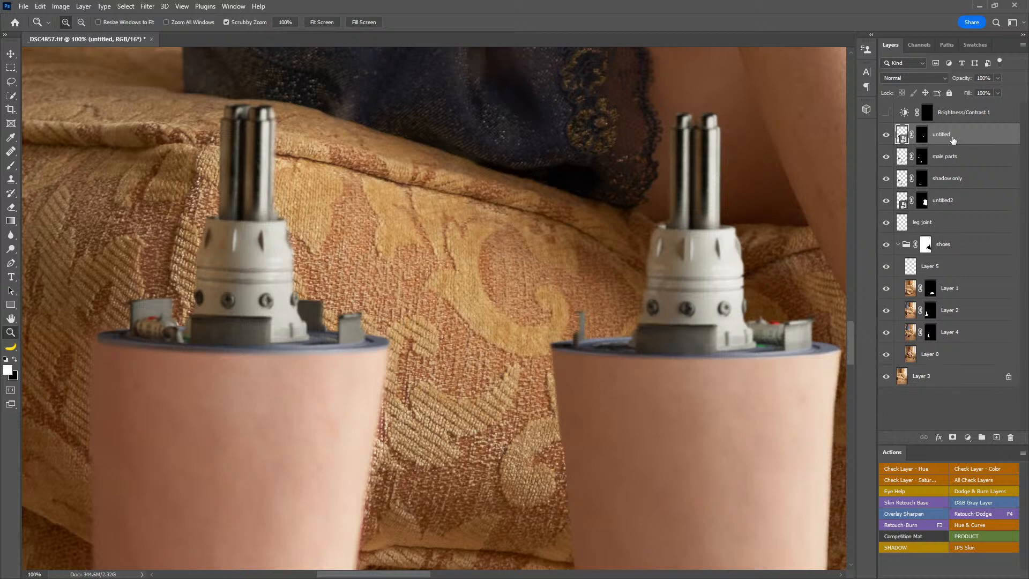
Step: Try moving the male parts layer up off the standing legs' stumps, and undo the move
click(954, 162)
key(v)
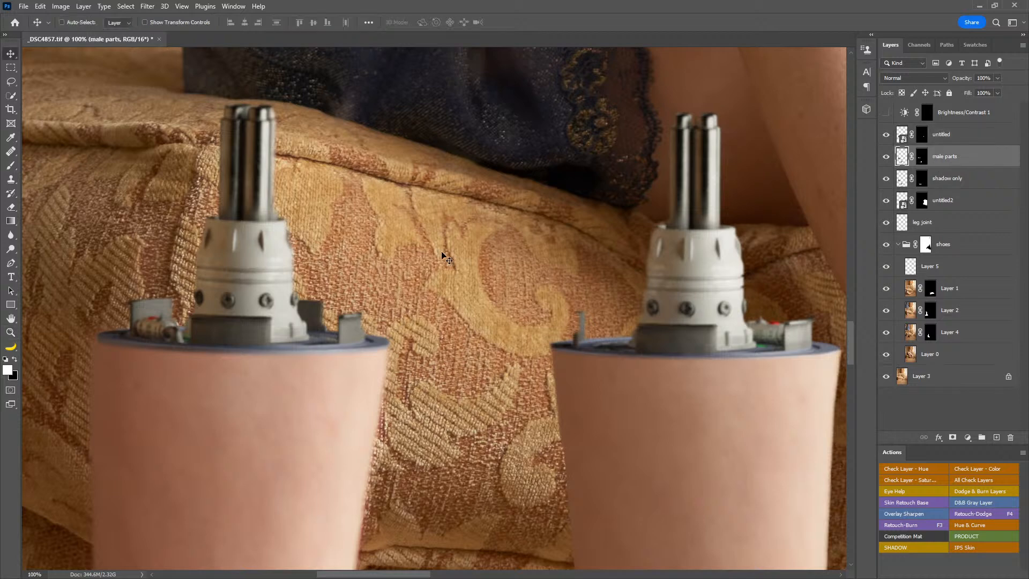
drag(445, 257, 447, 173)
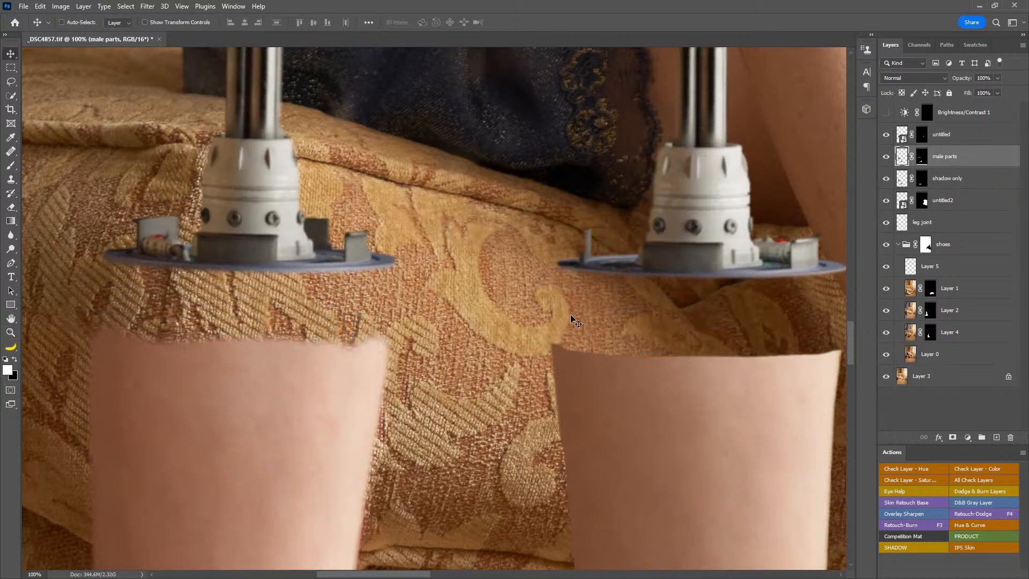
key(ctrl+z)
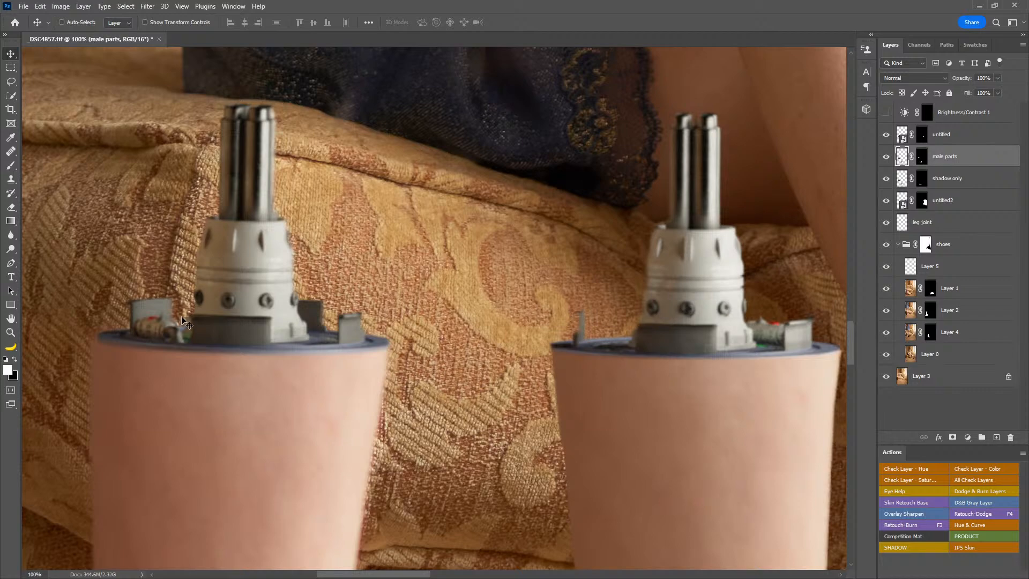
Step: Make the Brightness/Contrast 1 layer visible, and check the raised leg's area and the whole composite
click(10, 333)
drag(580, 346, 477, 345)
drag(670, 344, 532, 363)
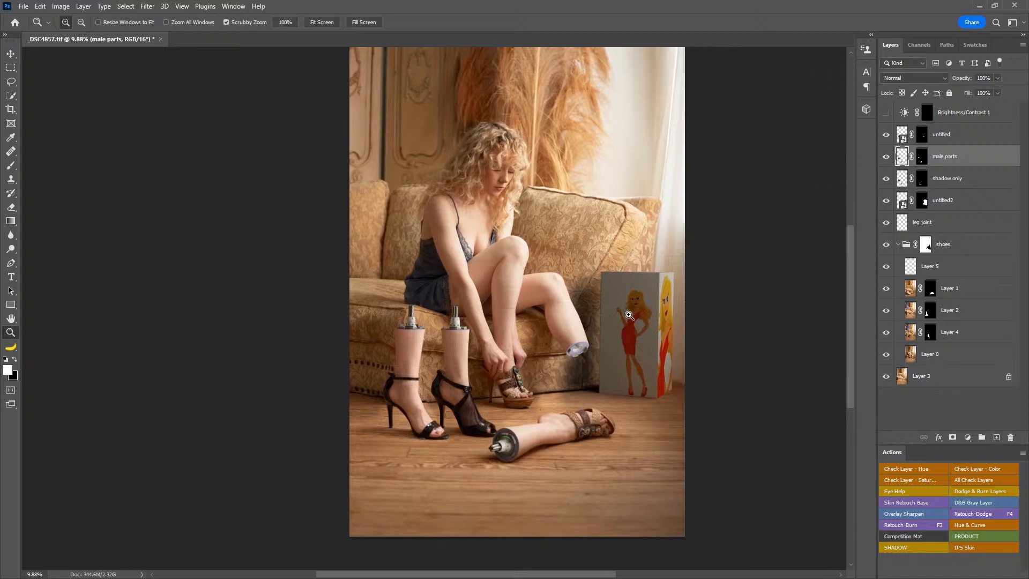
click(885, 113)
drag(580, 358, 622, 372)
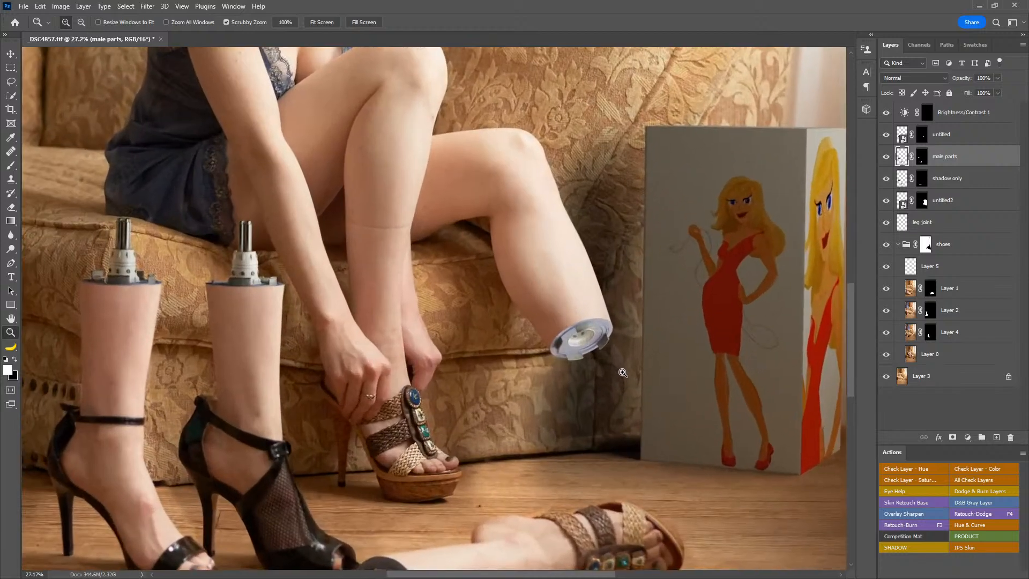
drag(623, 372, 593, 368)
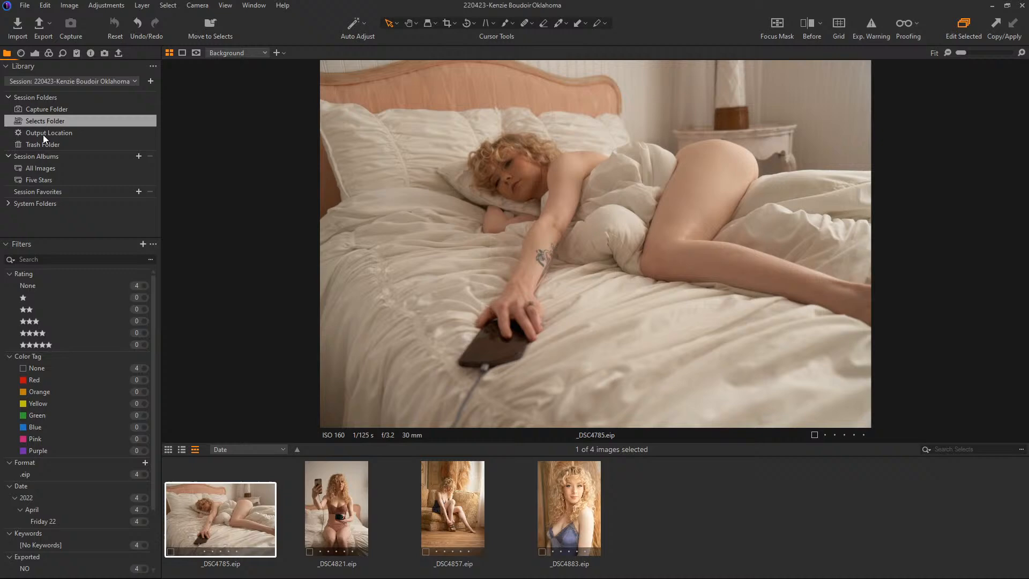
Step: Switch to Capture One and show _DSC4857.tif from the Output Location enlarged, with the thumbnail browser hidden
click(43, 134)
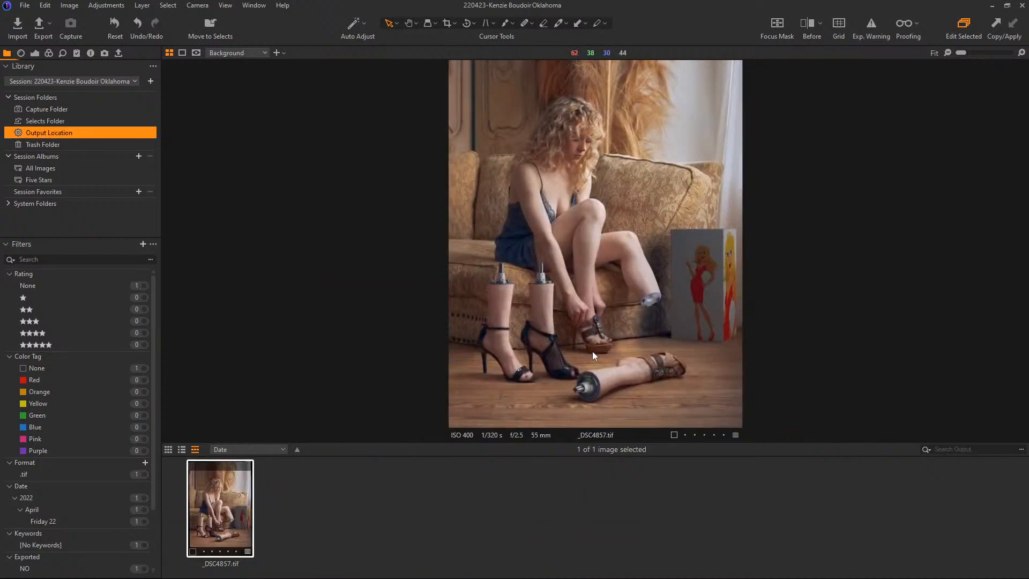
key(ctrl+alt+v)
key(ctrl+alt+v)
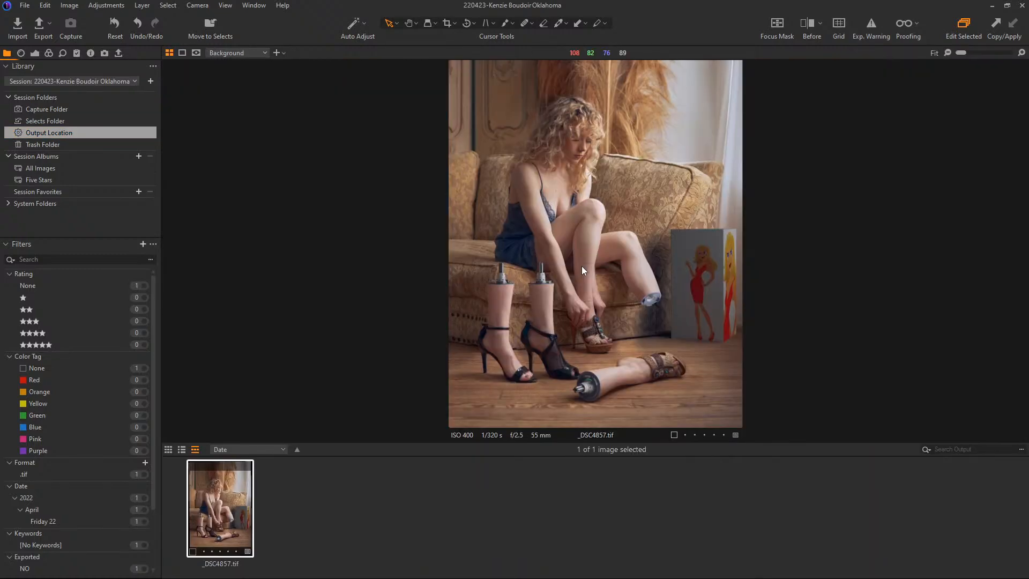
key(ctrl+b)
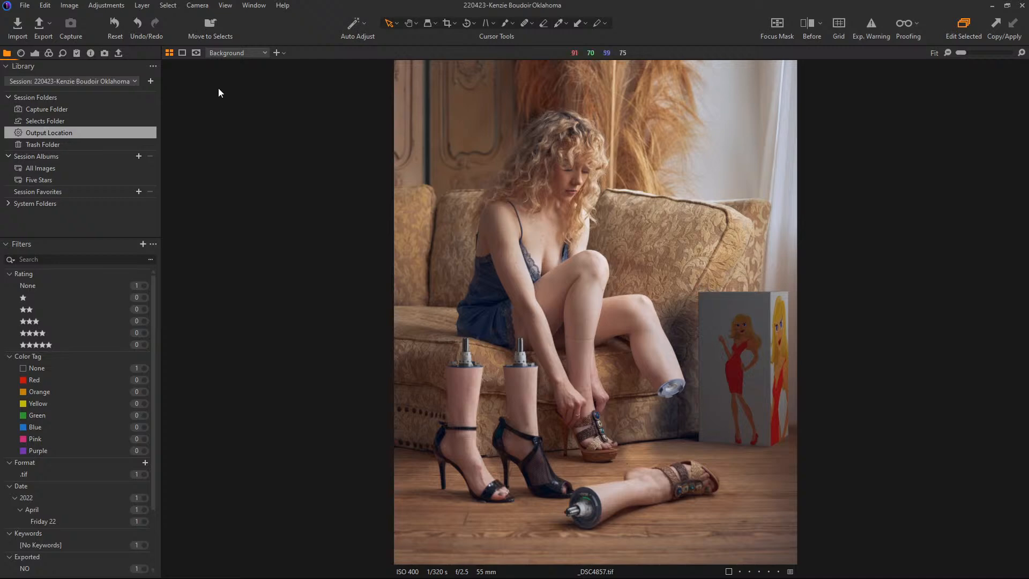
Step: Open the session's Selects Folder and show its photos as a thumbnail grid
click(65, 122)
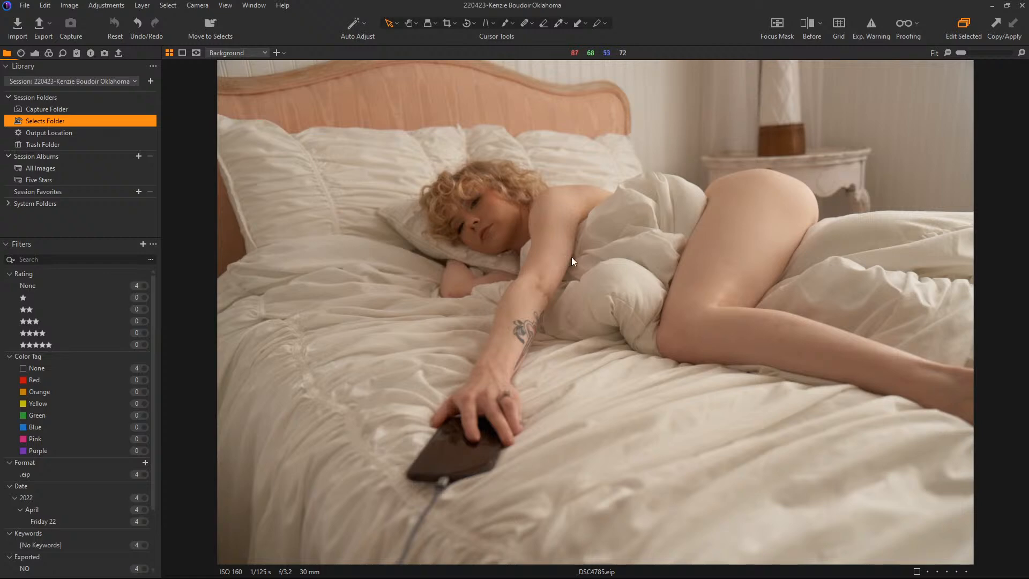
click(476, 206)
key(g)
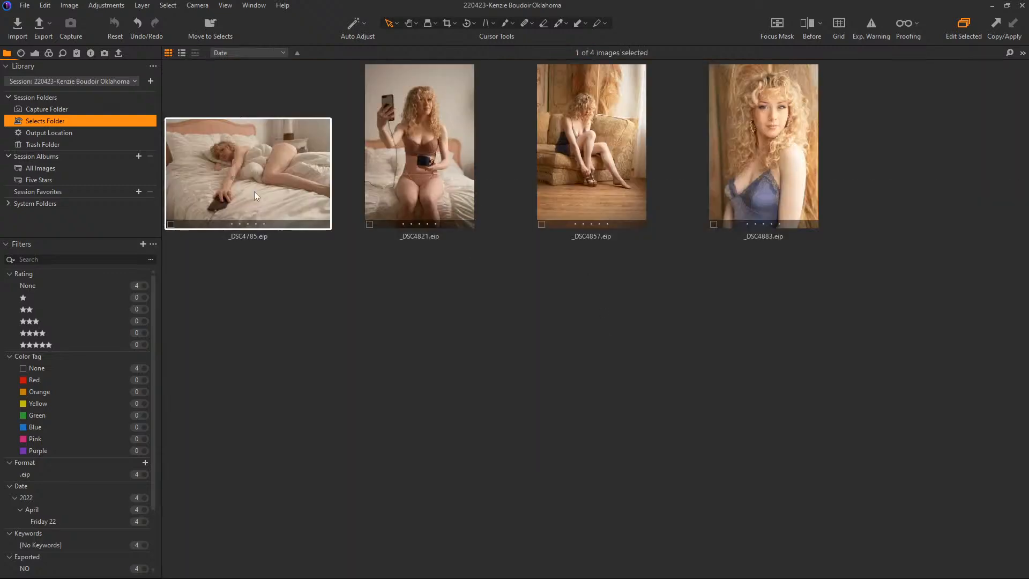
Step: Open _DSC4821.eip at full size and inspect the face up close before returning to the fitted view
double_click(439, 118)
click(600, 172)
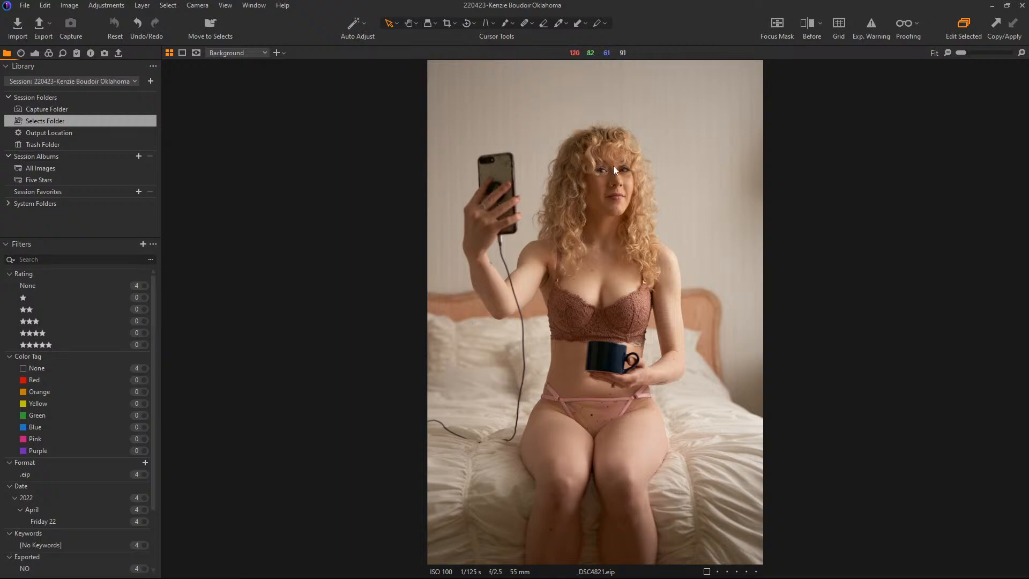
scroll(613, 166, up, 3)
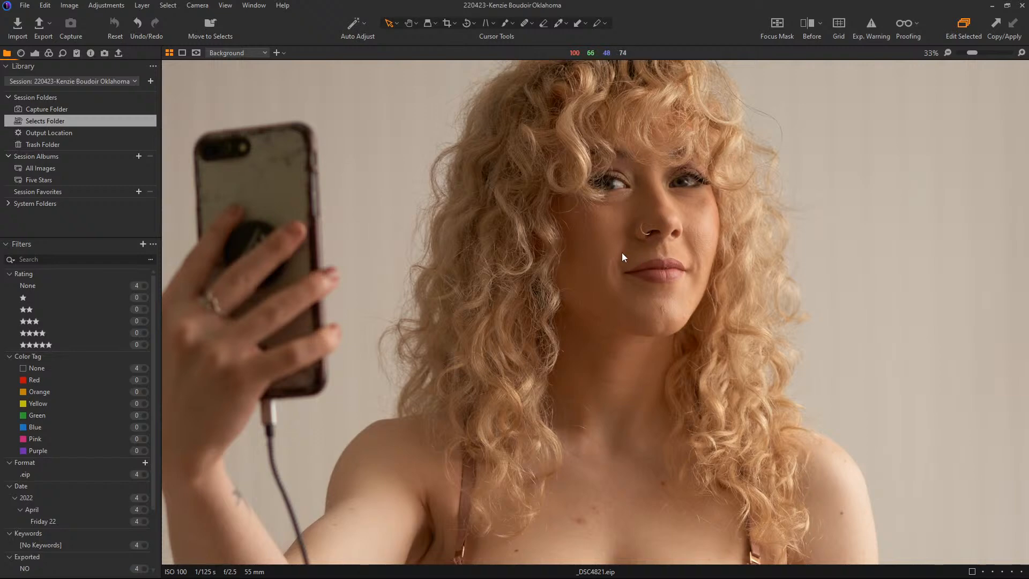
scroll(622, 254, down, 4)
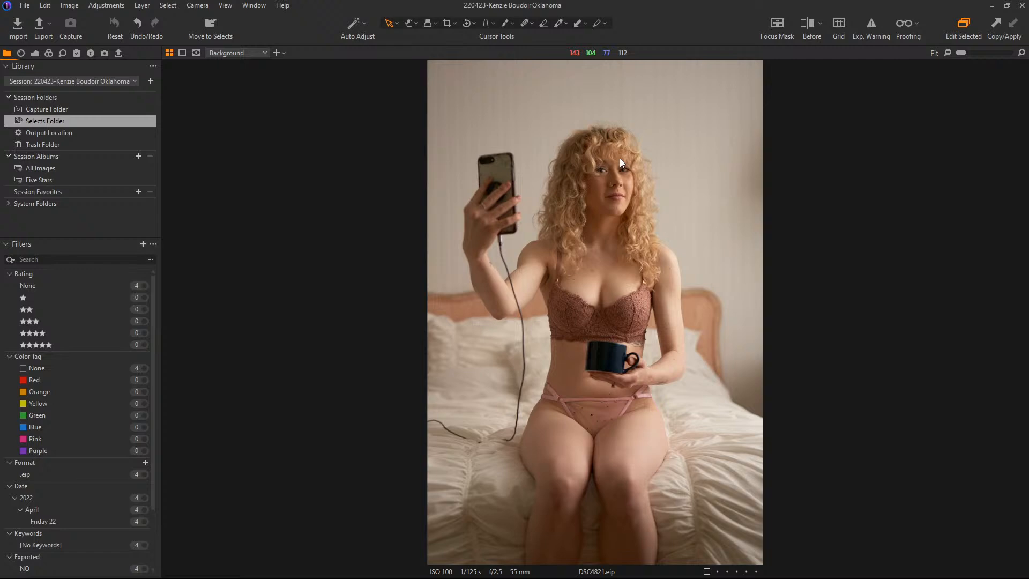
Step: Return to the thumbnail grid and open the portrait _DSC4883.eip at full size
key(g)
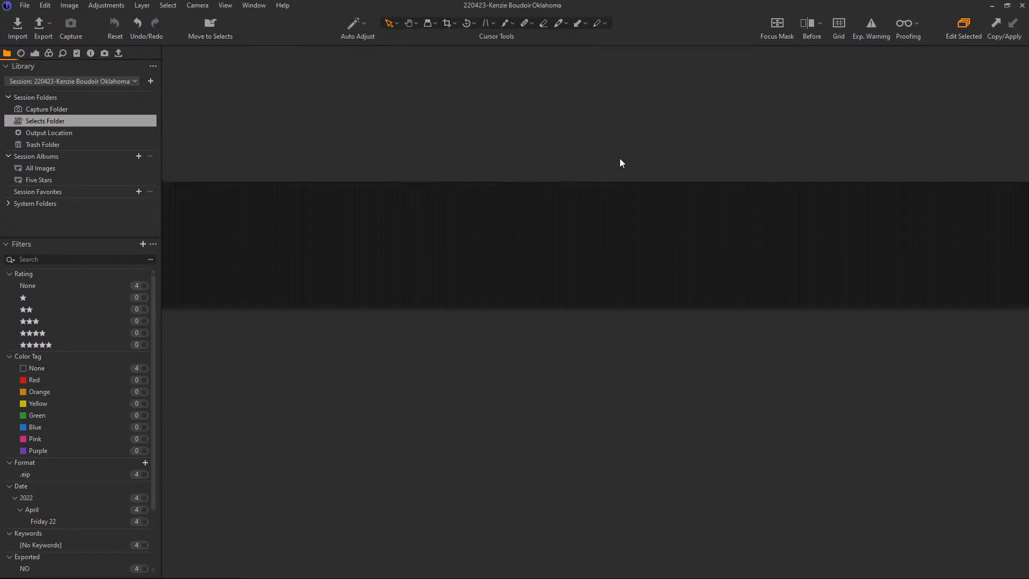
click(783, 119)
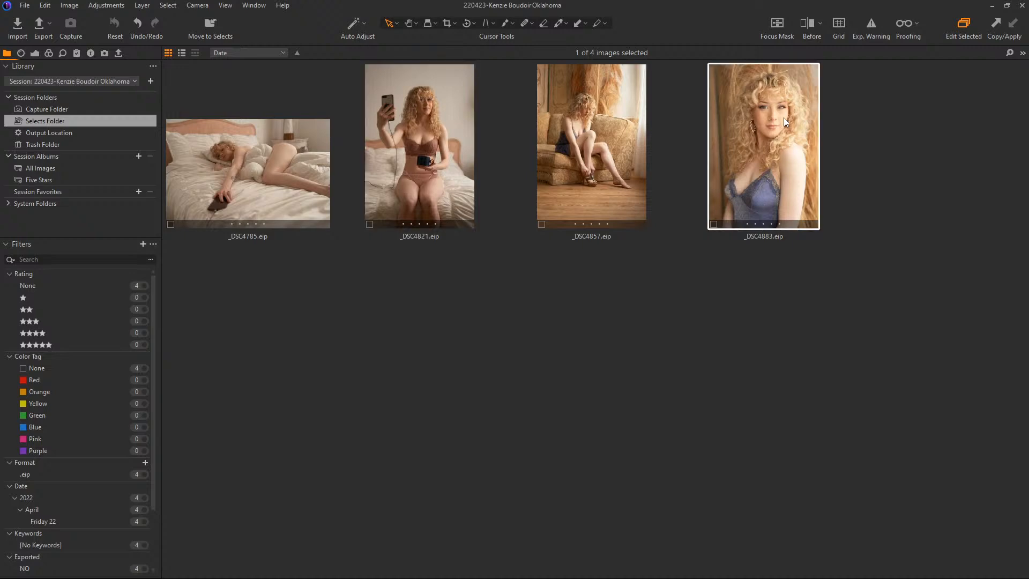
key(g)
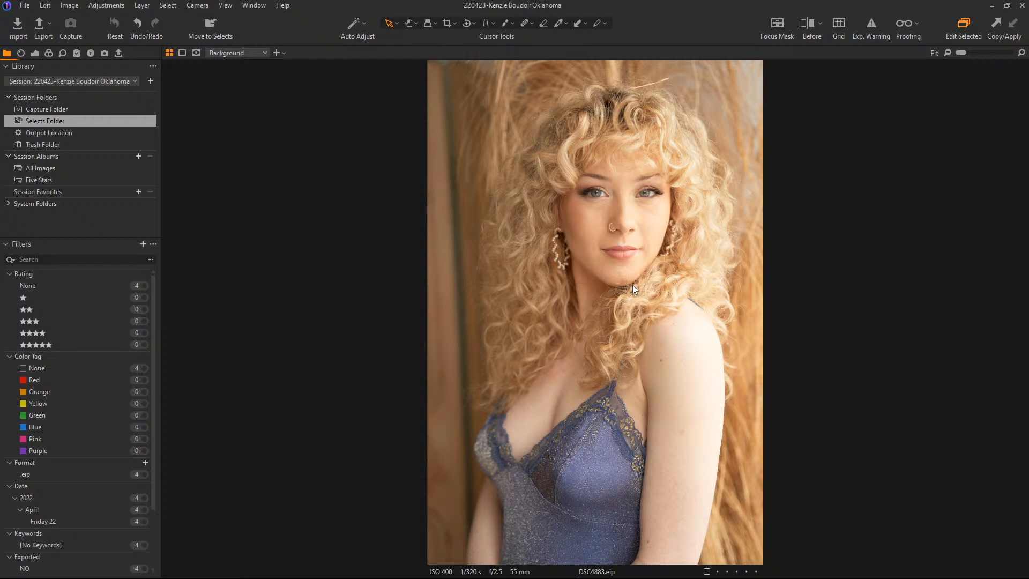
click(89, 81)
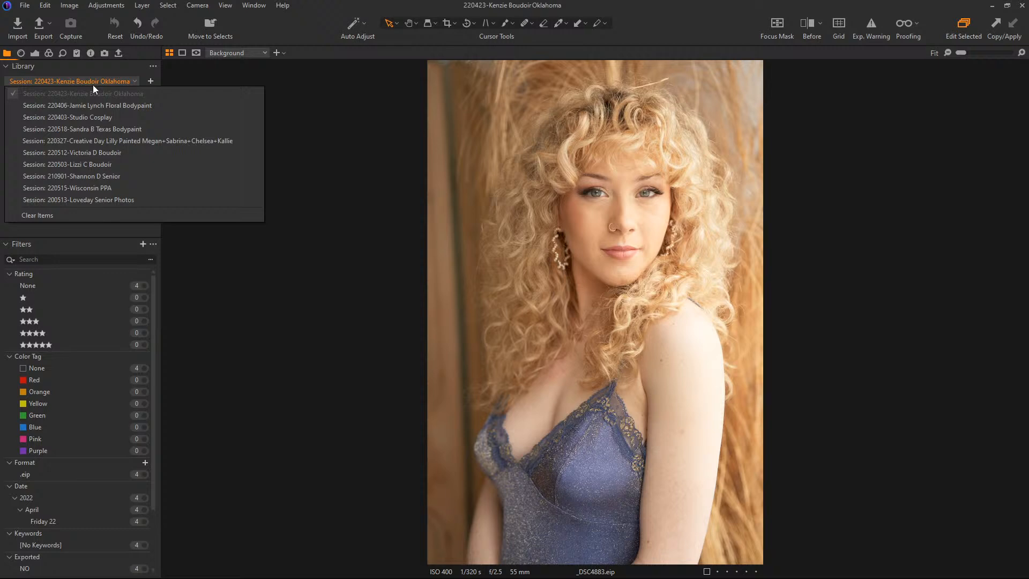
click(275, 244)
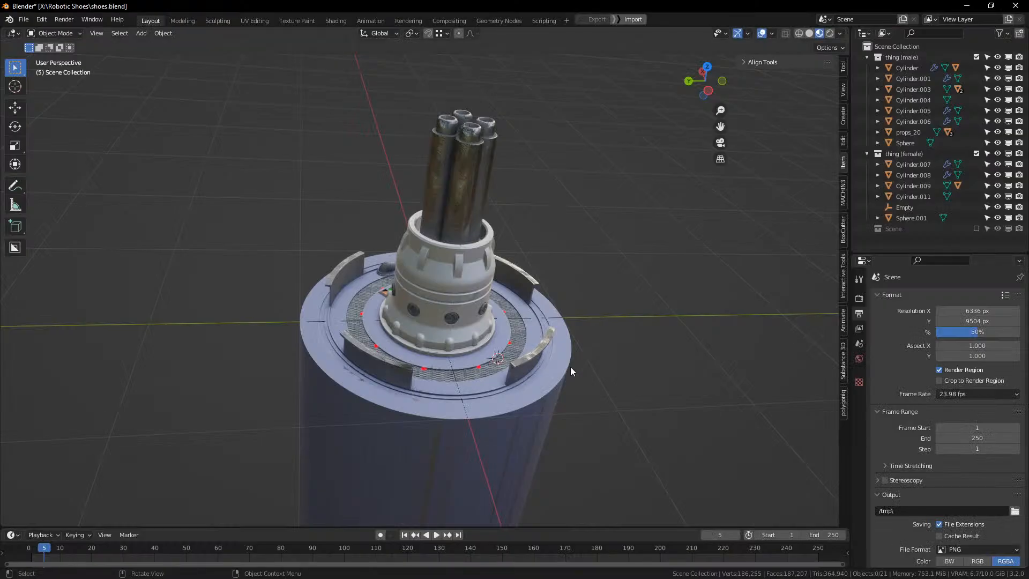
scroll(570, 370, down, 6)
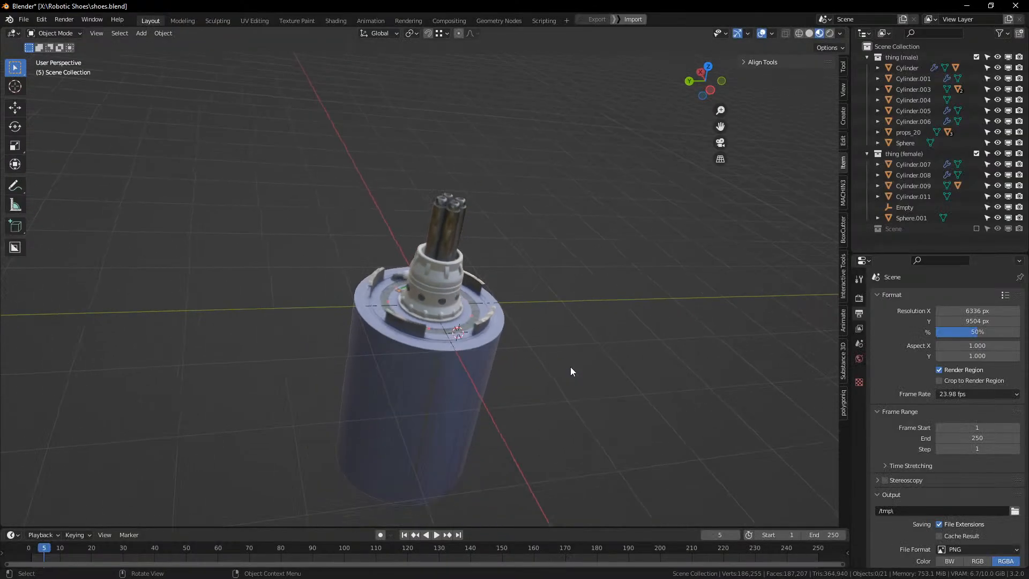
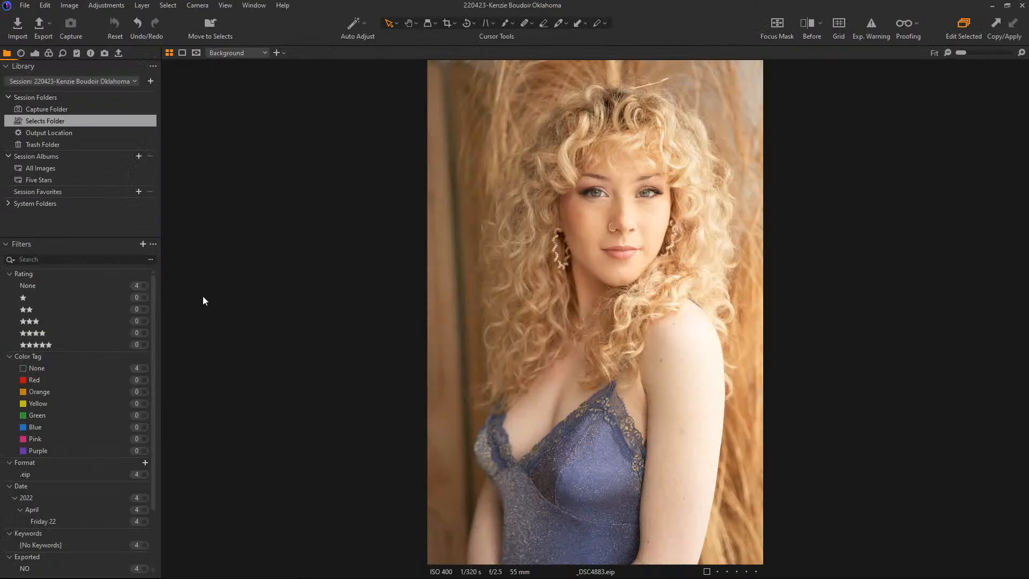
Step: Show the export recipes and toggle Photoshop, eCO Export and the CLIENT recipes from Digital Print through Social Media Boudoir
click(119, 53)
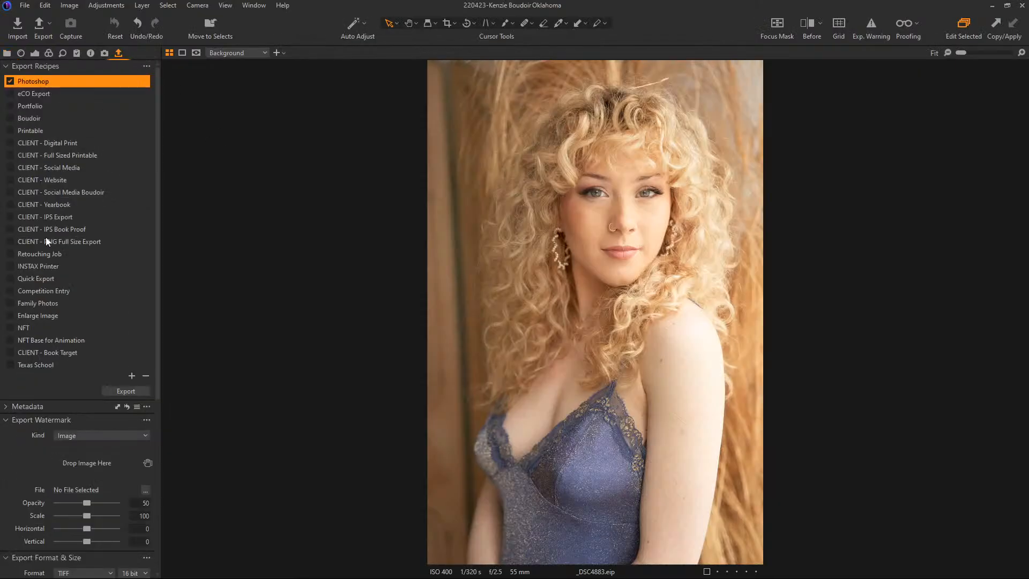
click(9, 81)
click(9, 93)
click(10, 143)
click(10, 155)
click(10, 167)
click(10, 179)
click(10, 192)
Step: Clear eCO Export and the CLIENT recipes, leave only Photoshop enabled, and check the session library before reopening the export recipes
click(10, 94)
click(10, 143)
click(10, 156)
click(10, 168)
click(9, 180)
click(10, 192)
click(10, 205)
click(10, 217)
click(10, 229)
click(9, 242)
click(9, 81)
click(8, 53)
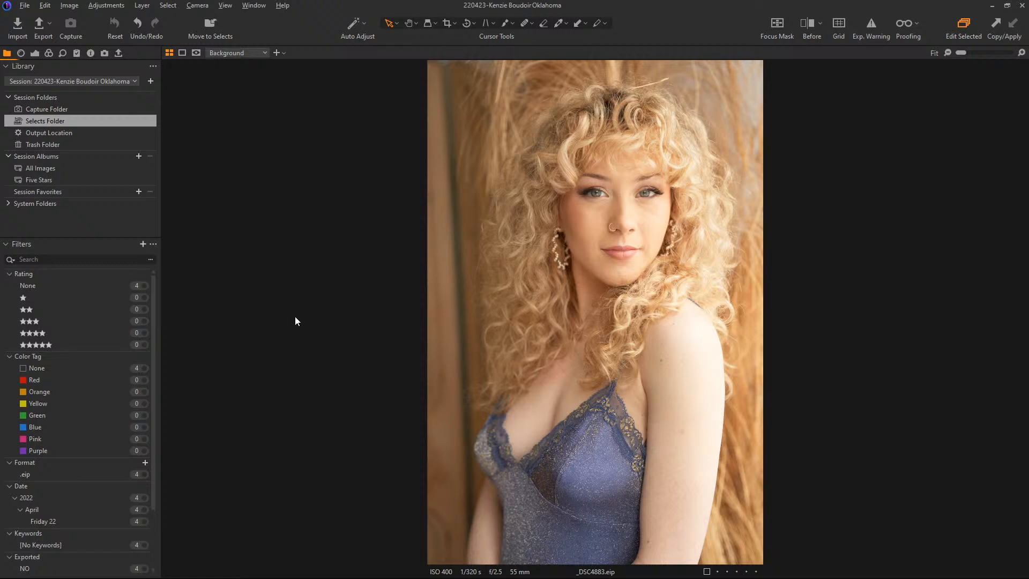
click(119, 53)
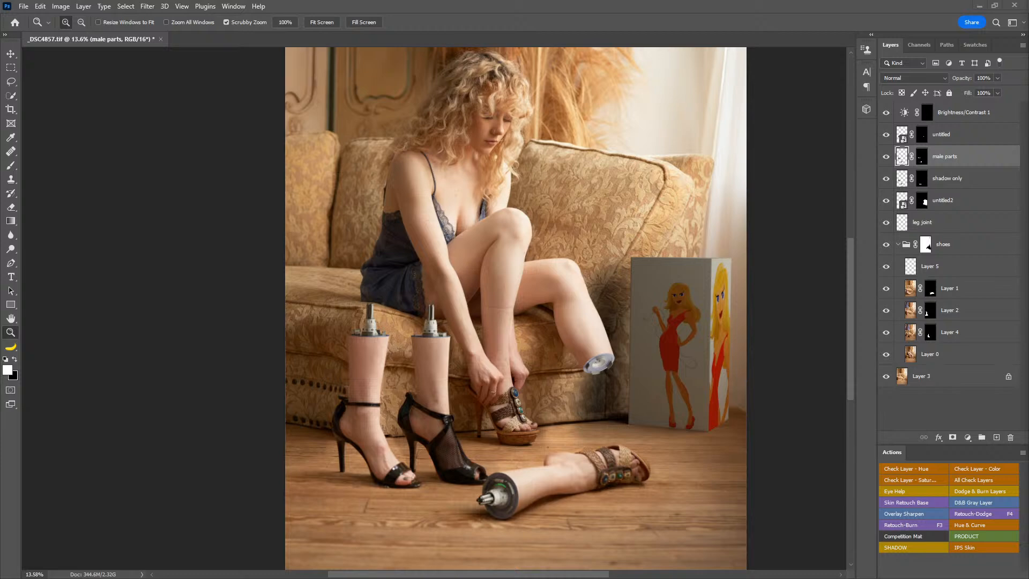
Step: Bring the knickers_and_knees Instagram profile window over Photoshop, fit it on screen to view the profile, and close it
drag(1028, 63, 494, 46)
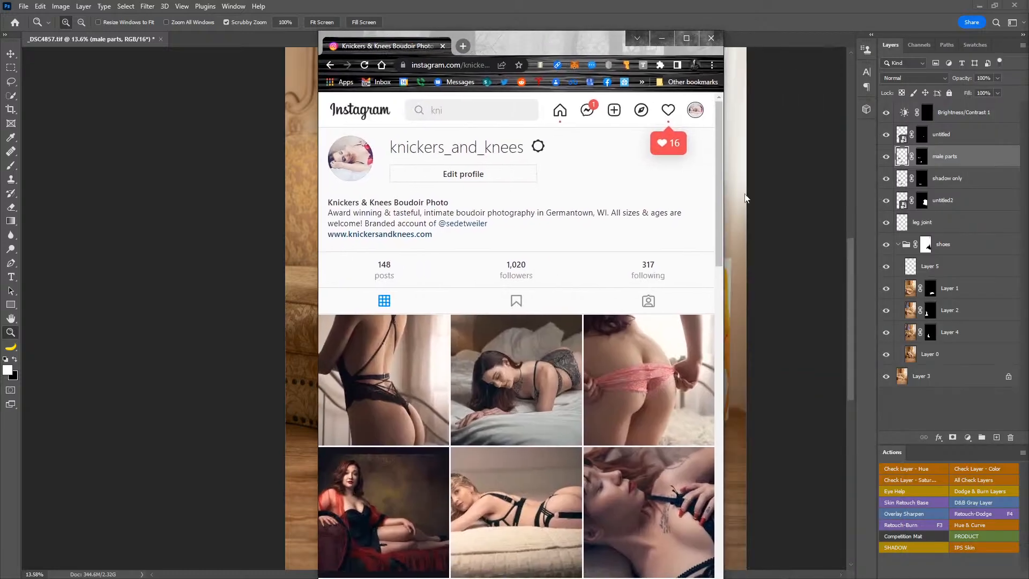
drag(724, 250, 745, 253)
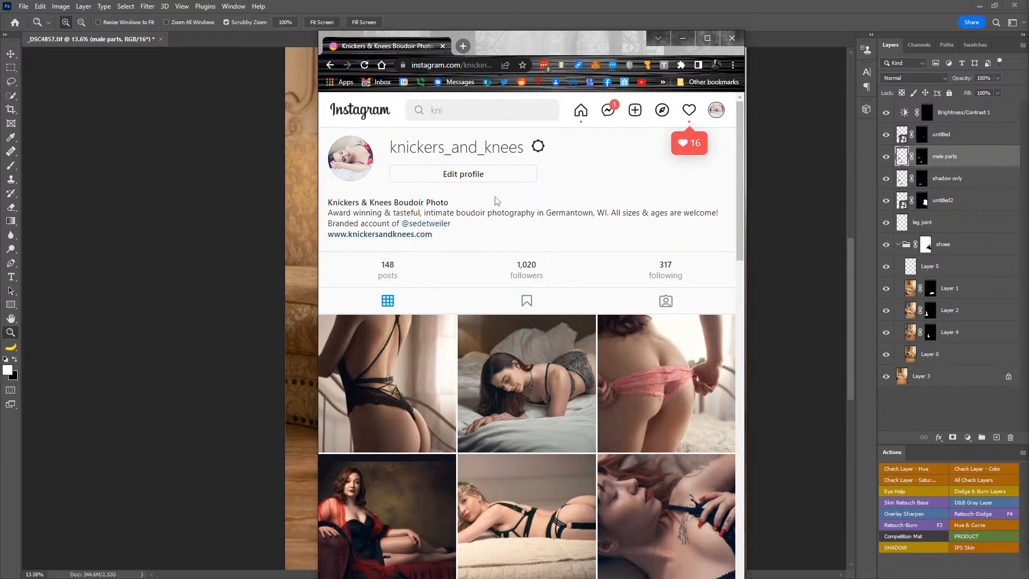
drag(542, 33, 527, 71)
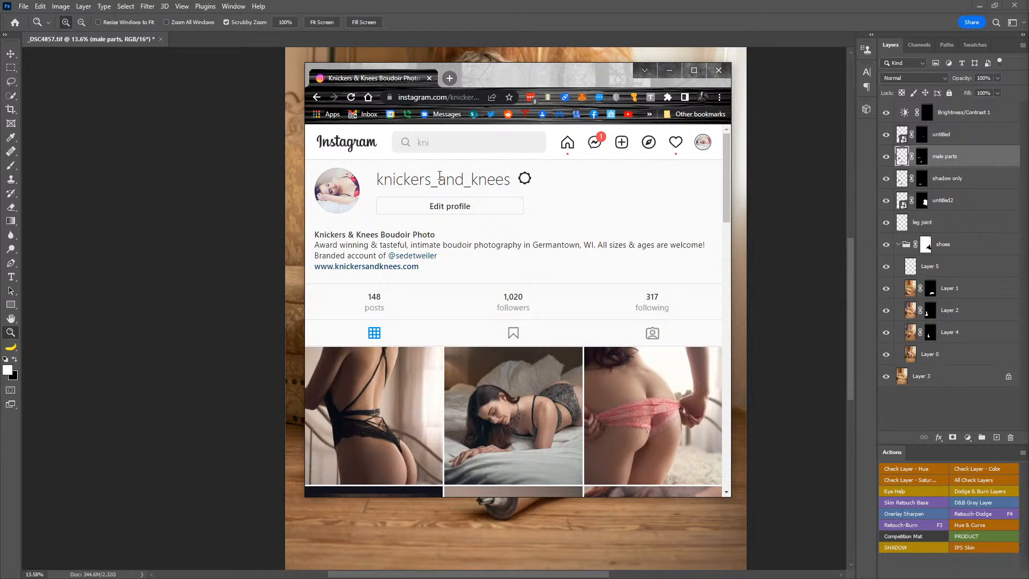
mouse_move(727, 170)
mouse_down()
mouse_move(725, 188)
mouse_move(725, 177)
mouse_up()
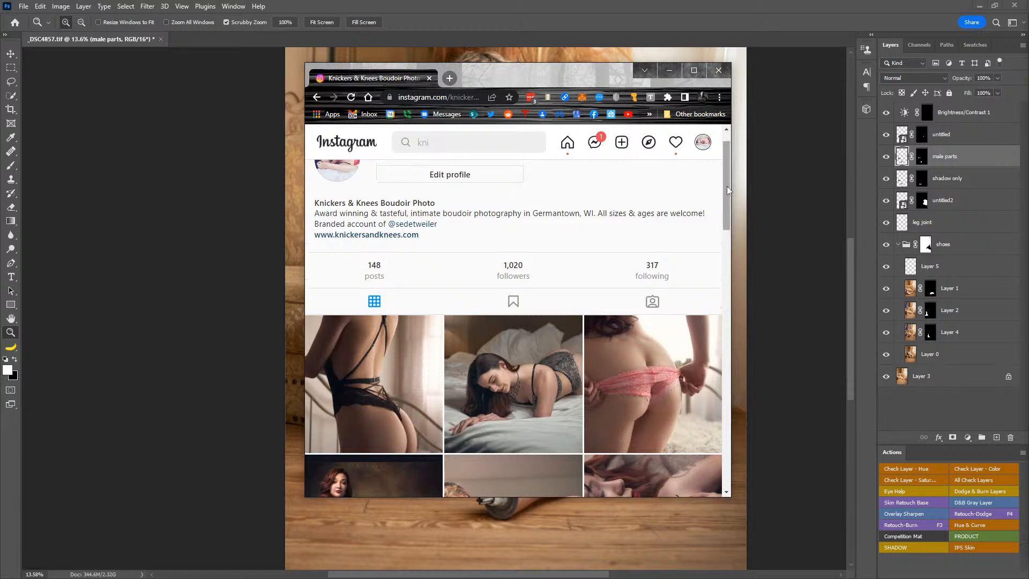
drag(727, 185, 724, 151)
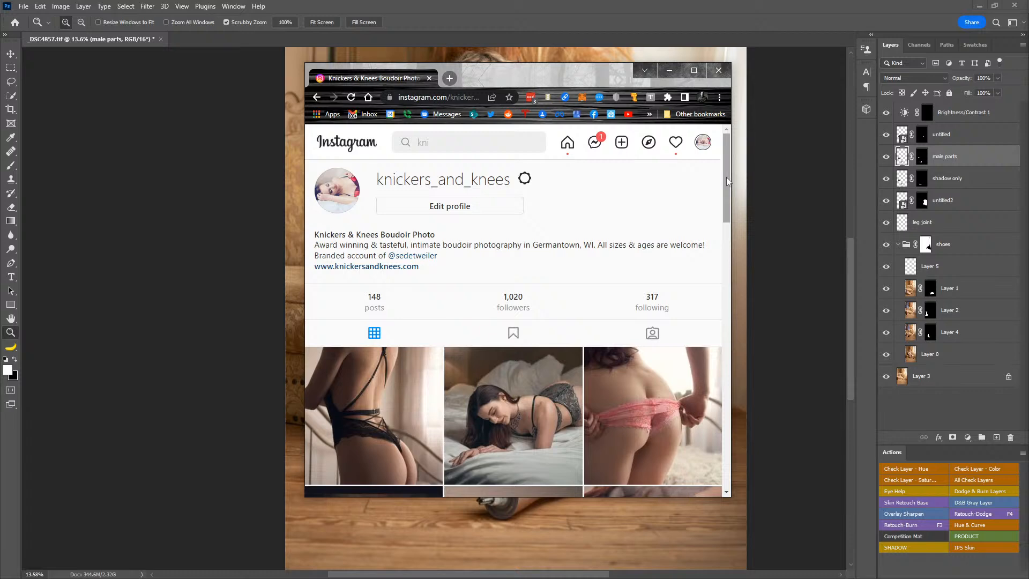
click(718, 70)
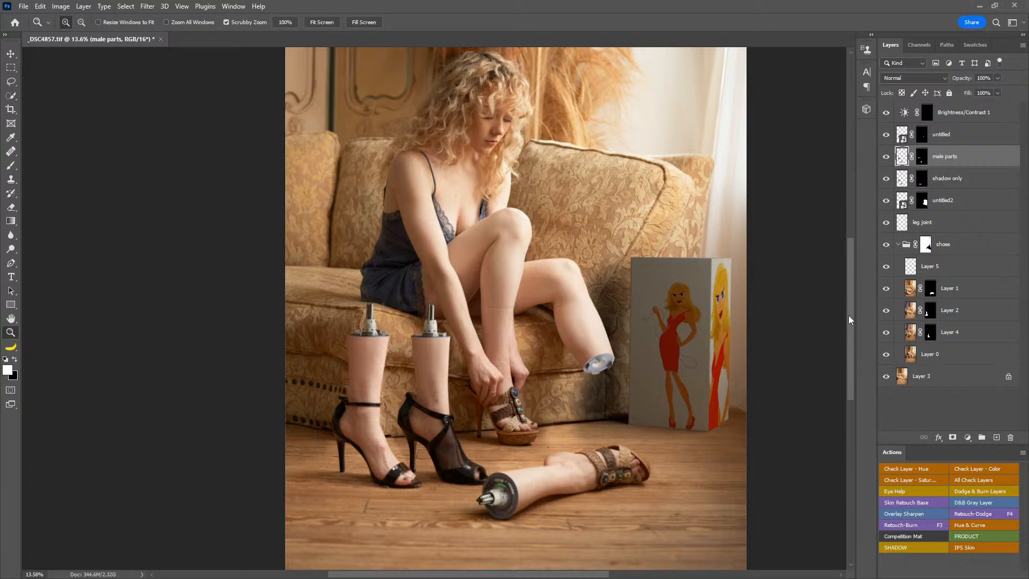
mouse_move(847, 334)
mouse_down()
mouse_move(851, 361)
mouse_move(853, 324)
mouse_up()
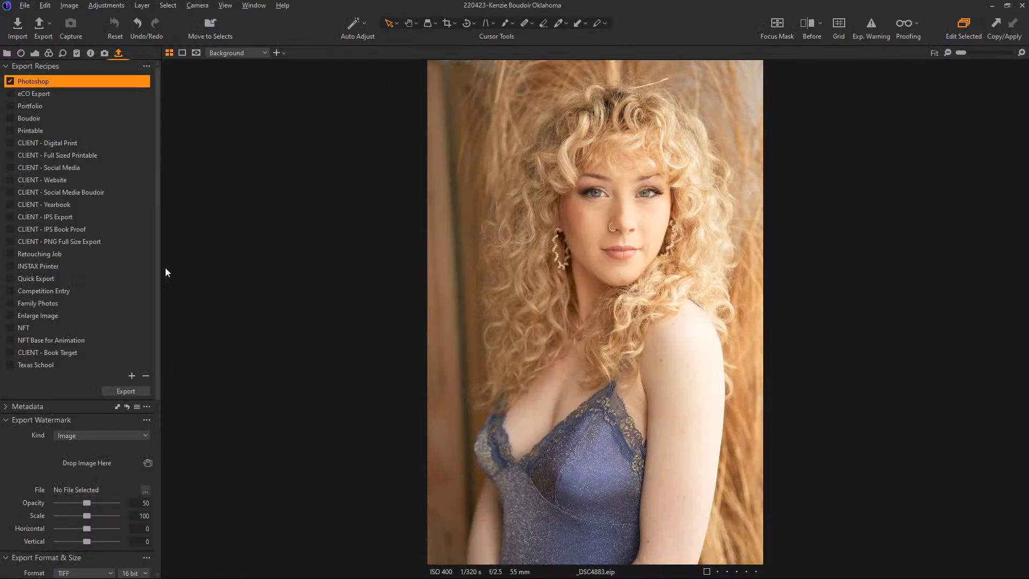
Step: Switch to Capture One and view the original _DSC4857.eip at full size, followed by the composite _DSC4857.tif from the Output Location
key(g)
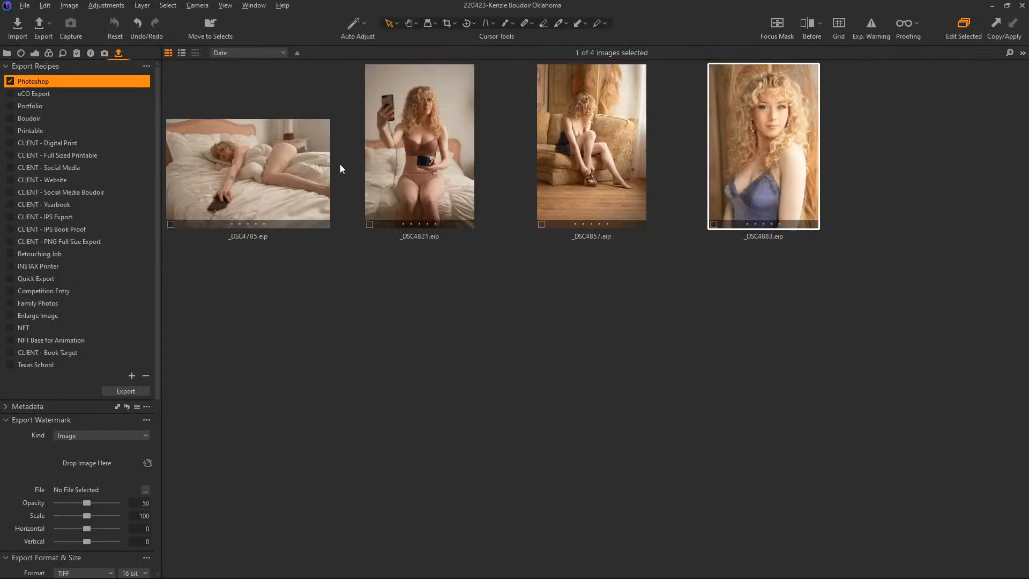
double_click(571, 175)
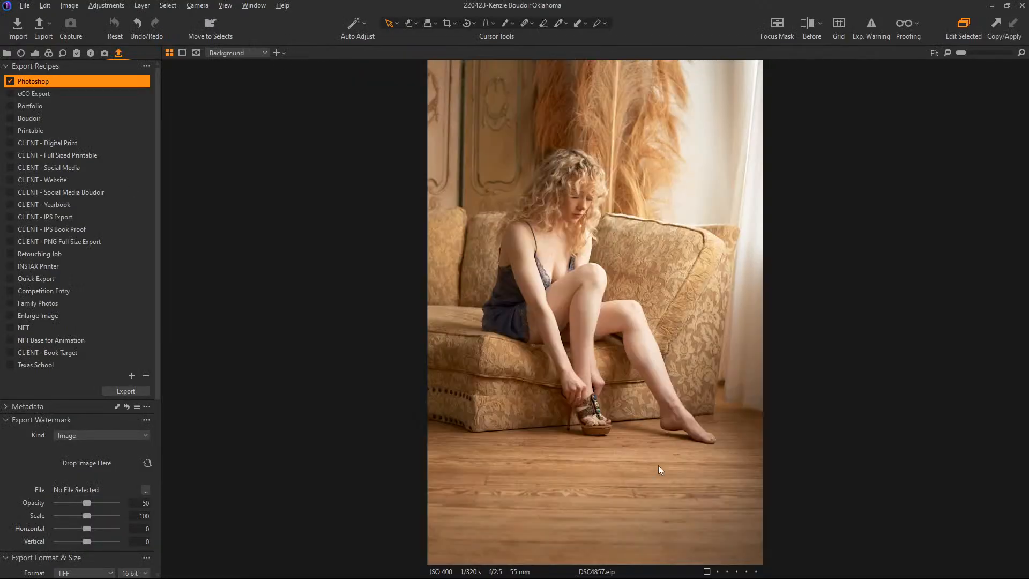
click(7, 53)
click(60, 133)
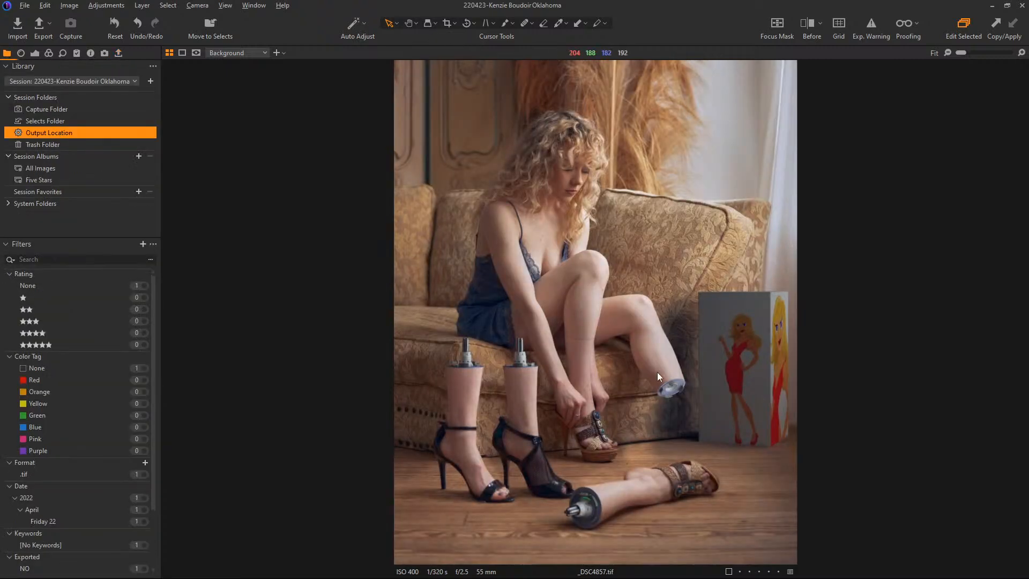